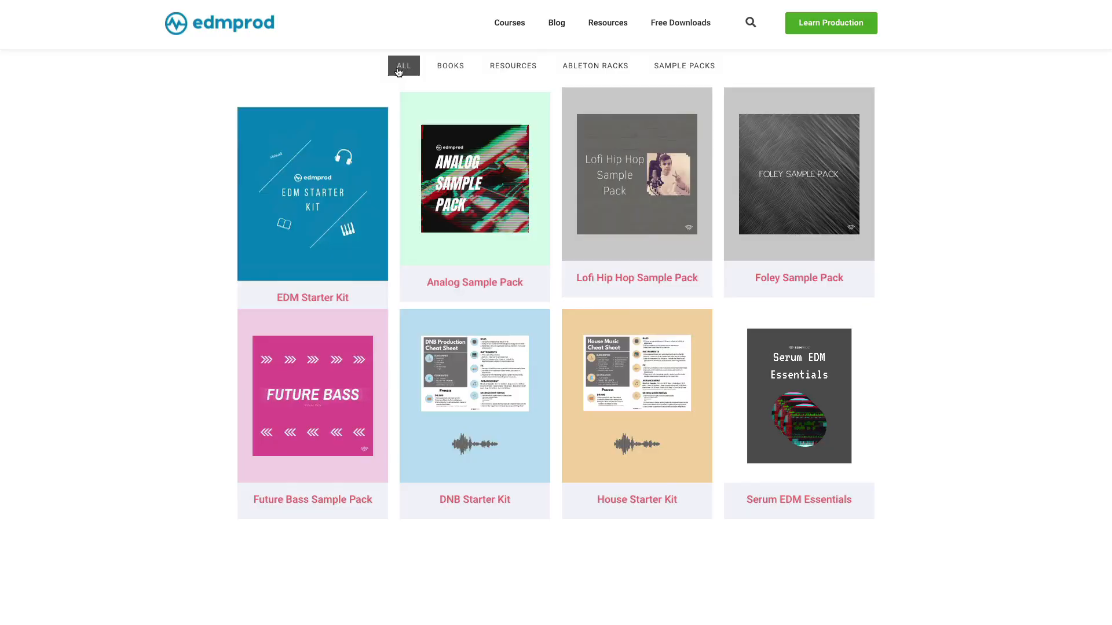
{"action": "scroll", "coordinate": [224, 133], "scroll_direction": "down", "scroll_amount": 3}
{"action": "scroll", "coordinate": [225, 138], "scroll_direction": "down", "scroll_amount": 6}
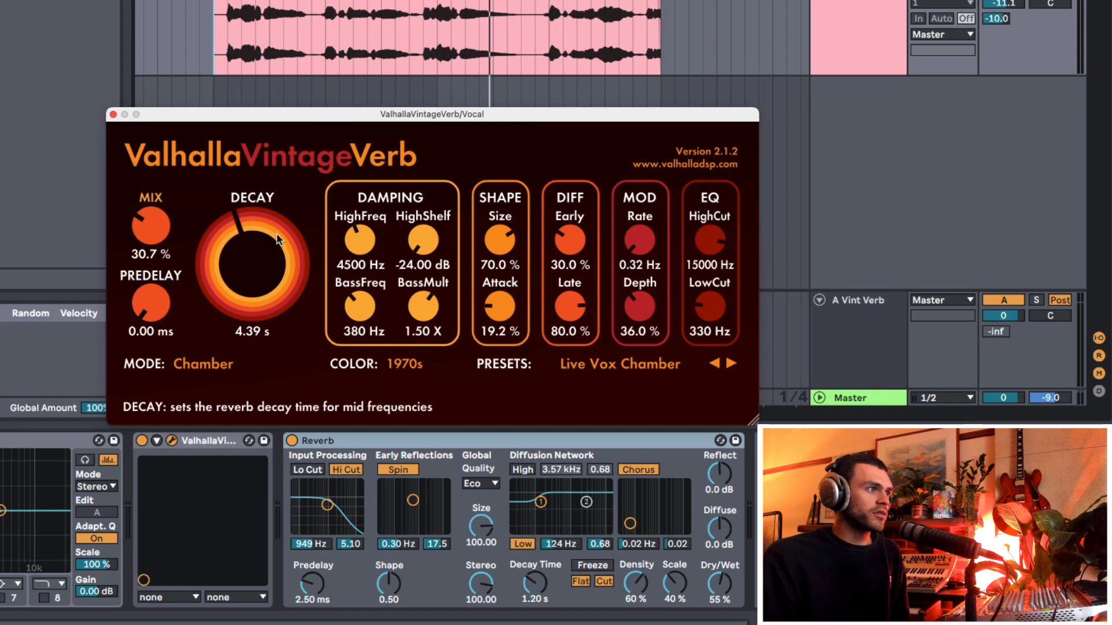
Set the Vocal's ValhallaVintageVerb decay to 3.08 s, high cut to 10910 Hz and low cut to 440 Hz.
{"action": "mouse_move", "coordinate": [263, 254]}
{"action": "left_mouse_down"}
{"action": "mouse_move", "coordinate": [265, 235]}
{"action": "mouse_move", "coordinate": [262, 264]}
{"action": "left_mouse_up"}
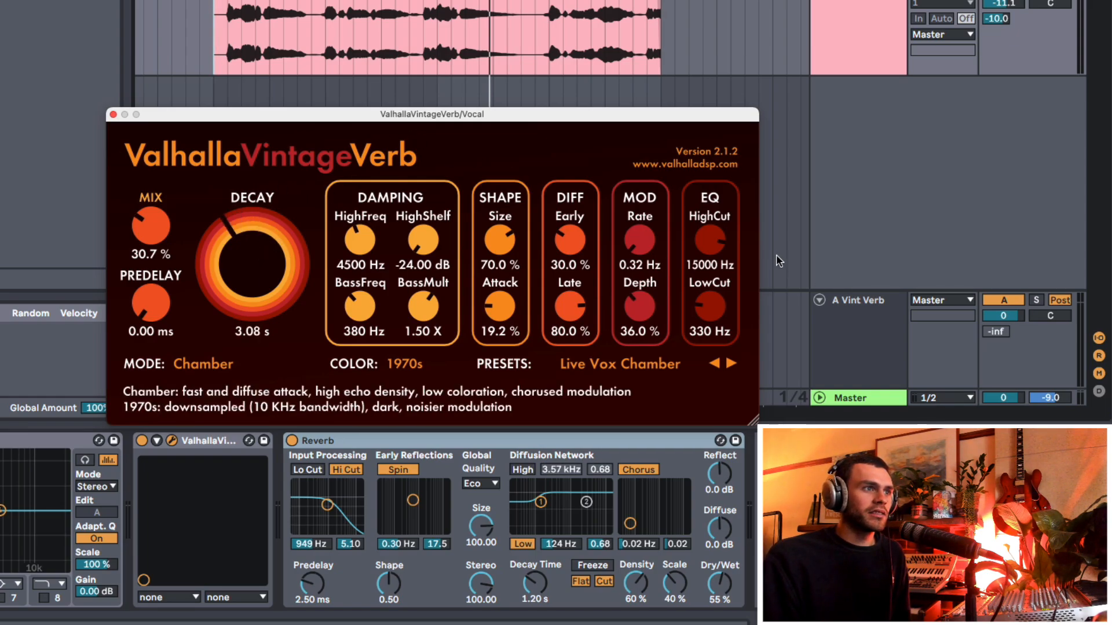
{"action": "left_click_drag", "start_coordinate": [720, 242], "coordinate": [718, 266]}
{"action": "left_click_drag", "start_coordinate": [713, 308], "coordinate": [709, 295]}
Enable the low cut in the Reverb's input processing and set the input filter to 794 Hz with a 5.46 bandwidth.
{"action": "left_click", "coordinate": [316, 504]}
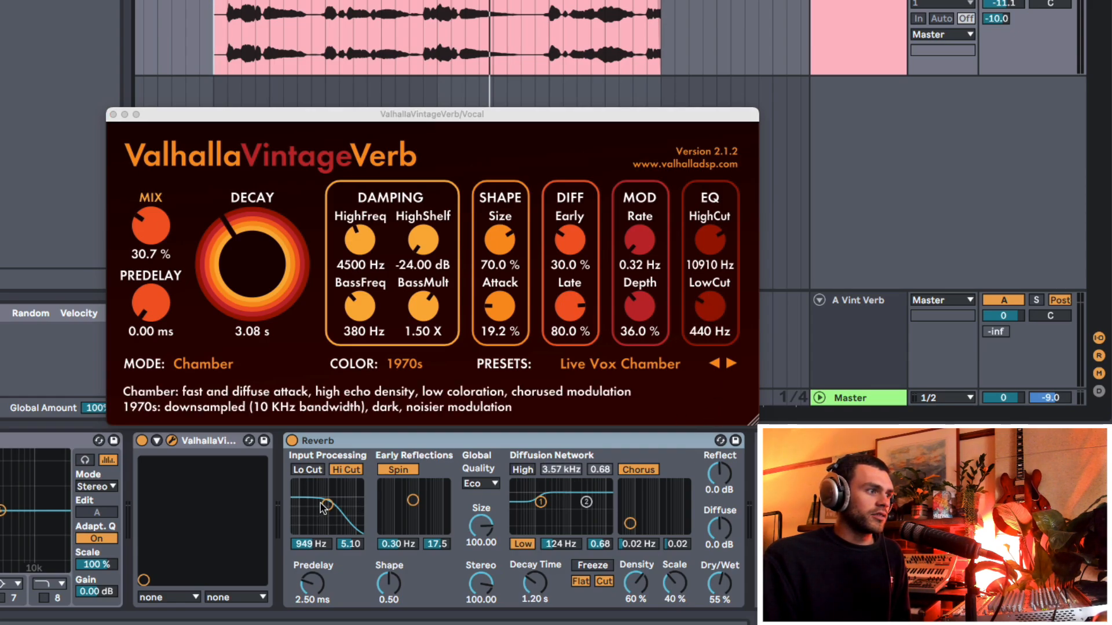
{"action": "left_click", "coordinate": [313, 469]}
{"action": "left_click_drag", "start_coordinate": [328, 508], "coordinate": [326, 502]}
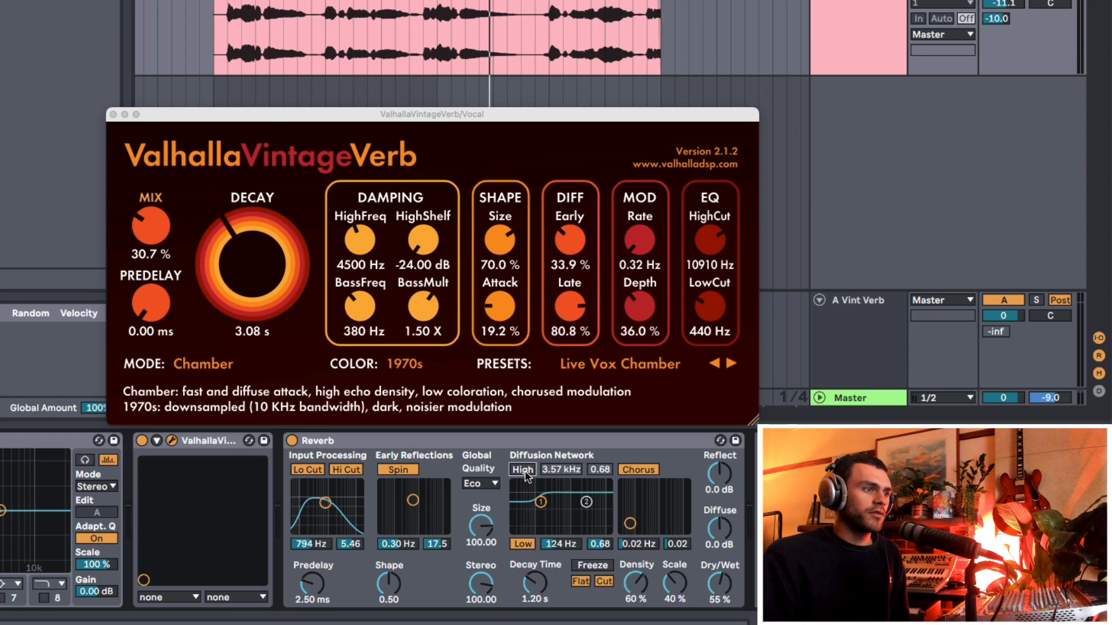
Enable the diffusion network's high filter, setting it to 3.11 kHz and 0.55, and the low filter to 152 Hz and 0.52.
{"action": "left_click", "coordinate": [522, 469]}
{"action": "left_click_drag", "start_coordinate": [541, 503], "coordinate": [543, 511]}
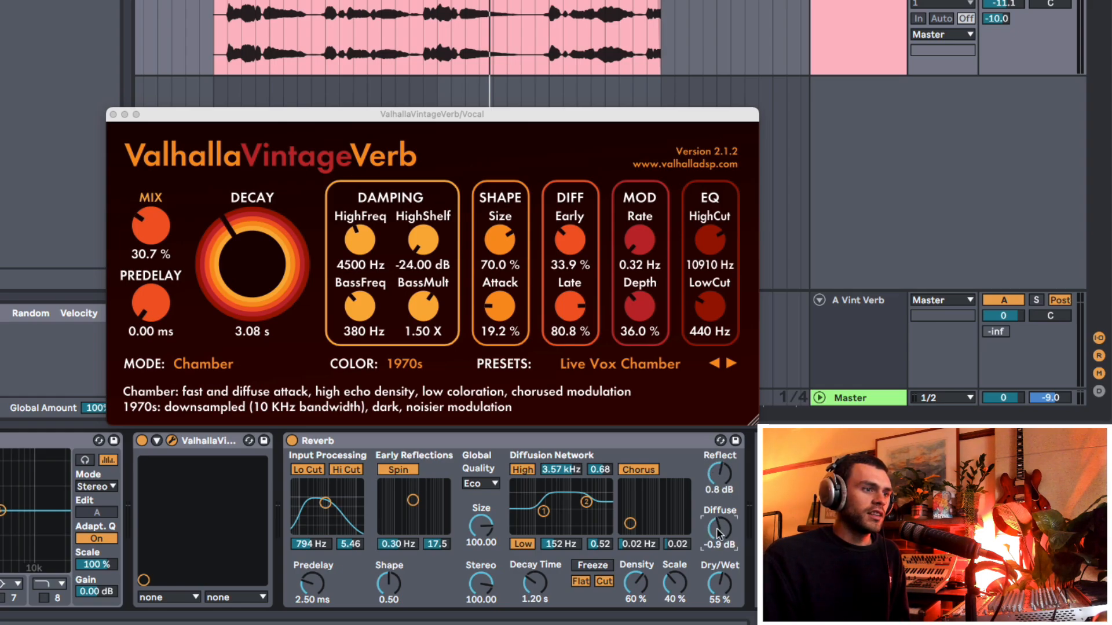
{"action": "left_click_drag", "start_coordinate": [586, 508], "coordinate": [579, 513]}
Set the Reverb's input filter to 1.48 kHz and 5.10, chorus to 0.05 Hz and 0.07, and spin to 0.27 Hz and 11.2.
{"action": "left_click_drag", "start_coordinate": [322, 512], "coordinate": [329, 514]}
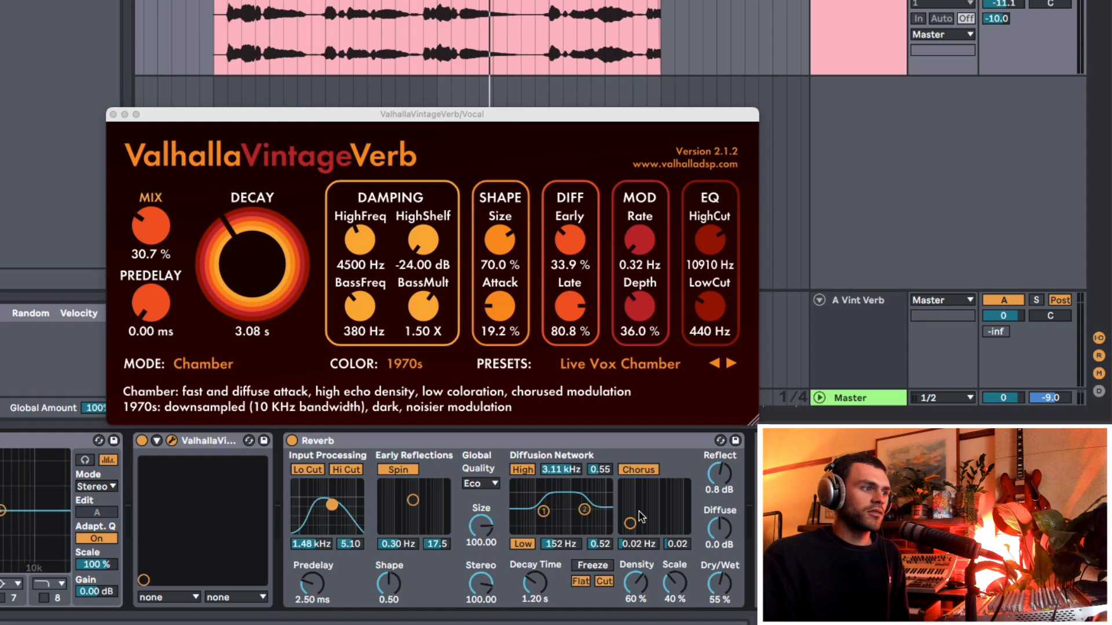
{"action": "mouse_move", "coordinate": [639, 515]}
{"action": "left_mouse_down"}
{"action": "mouse_move", "coordinate": [648, 509]}
{"action": "mouse_move", "coordinate": [638, 514]}
{"action": "left_mouse_up"}
{"action": "left_click_drag", "start_coordinate": [413, 500], "coordinate": [411, 506]}
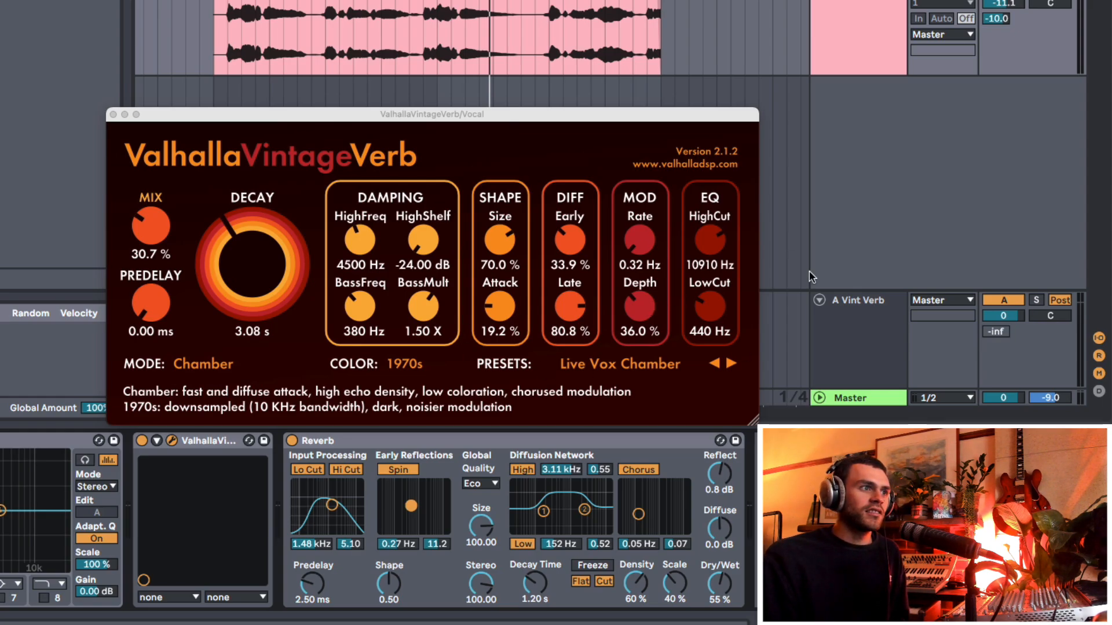
{"action": "left_click", "coordinate": [591, 293]}
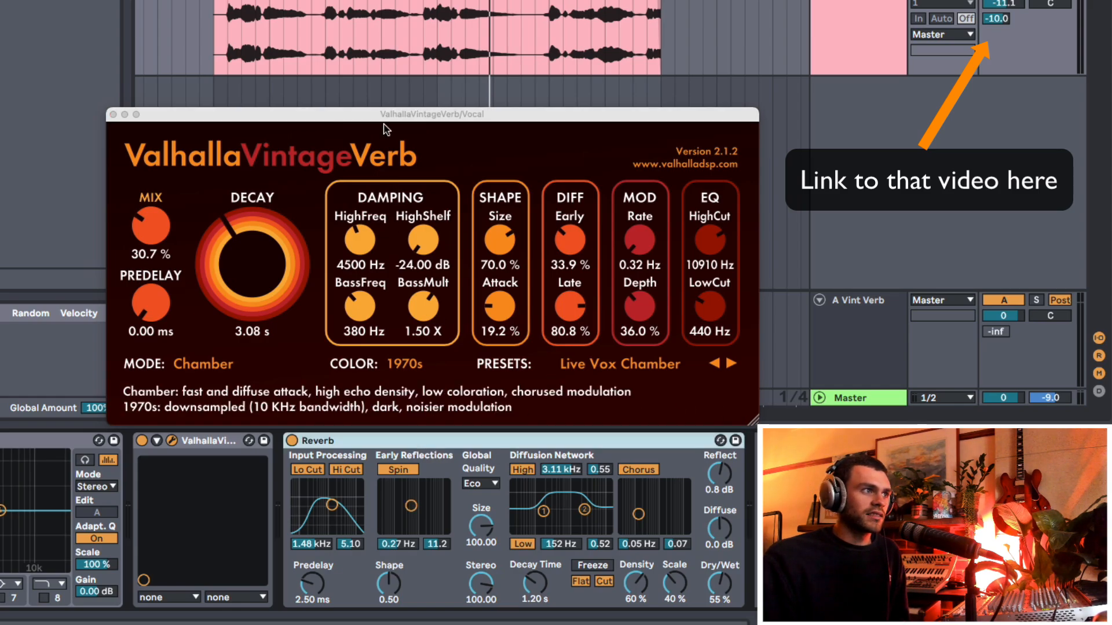
{"action": "left_click_drag", "start_coordinate": [383, 117], "coordinate": [380, 120]}
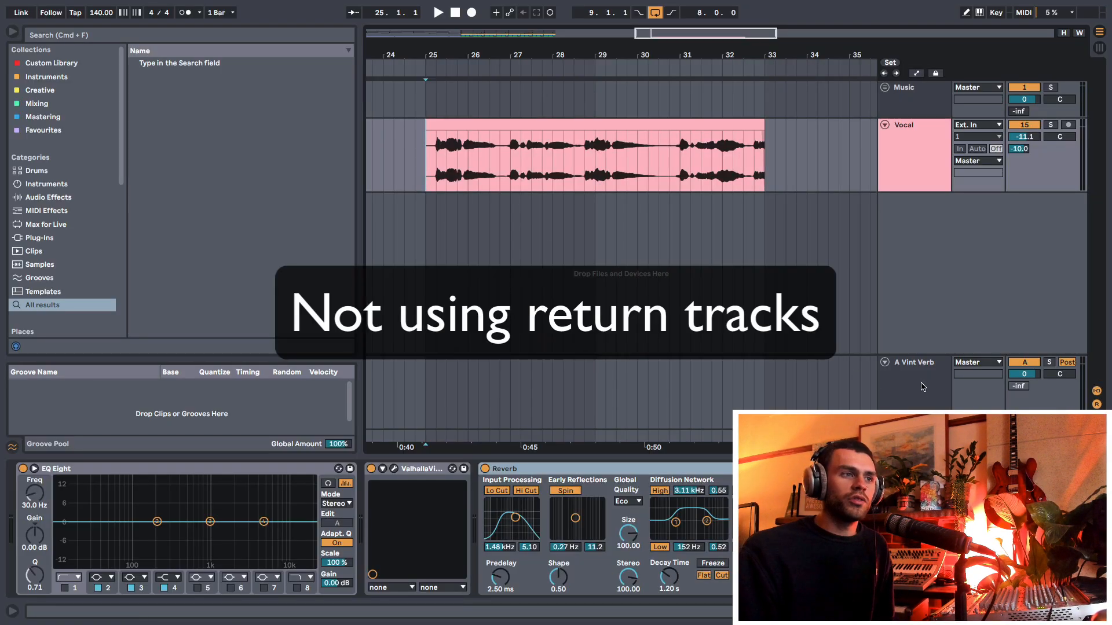
Select bars 25 to 34 on the Vocal track and turn on its ValhallaVintageVerb.
{"action": "left_click", "coordinate": [911, 390]}
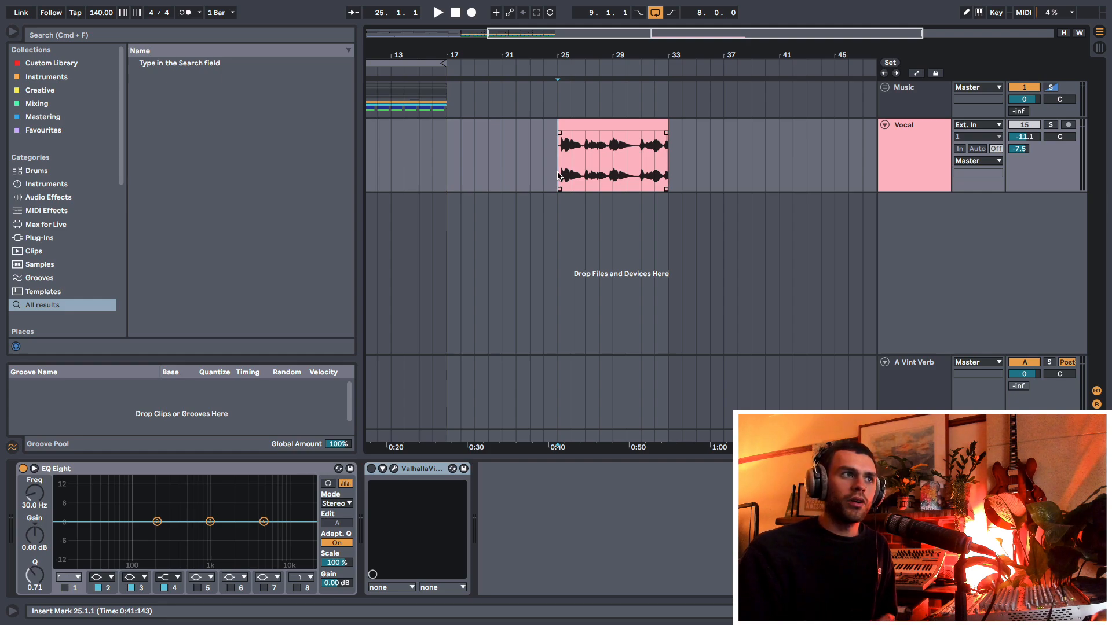
{"action": "left_click_drag", "start_coordinate": [603, 55], "coordinate": [570, 75]}
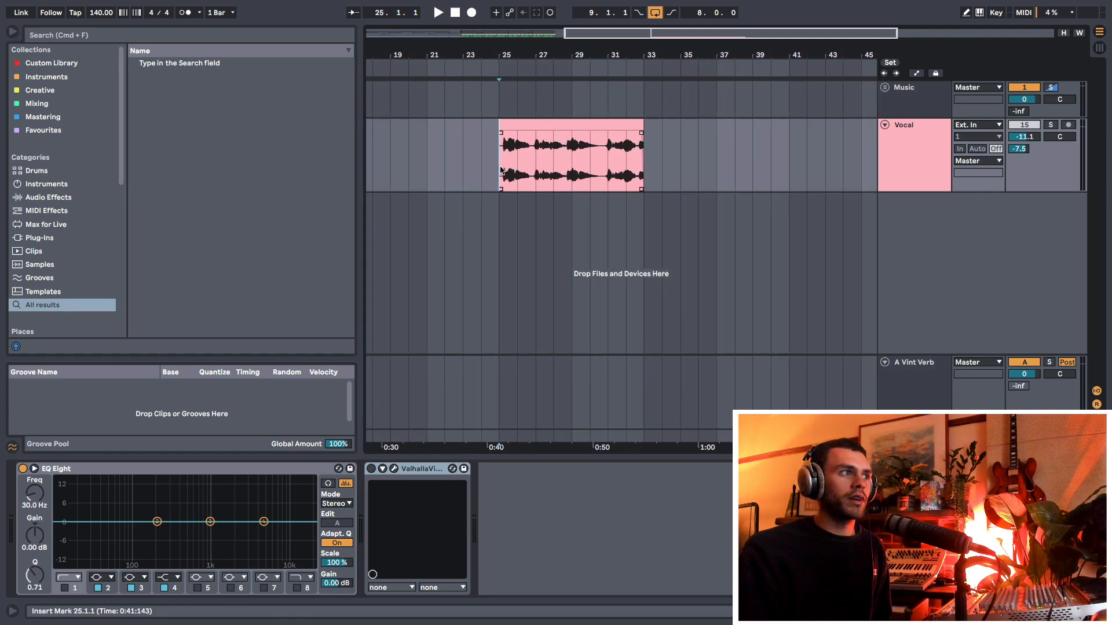
{"action": "left_click_drag", "start_coordinate": [502, 169], "coordinate": [662, 166]}
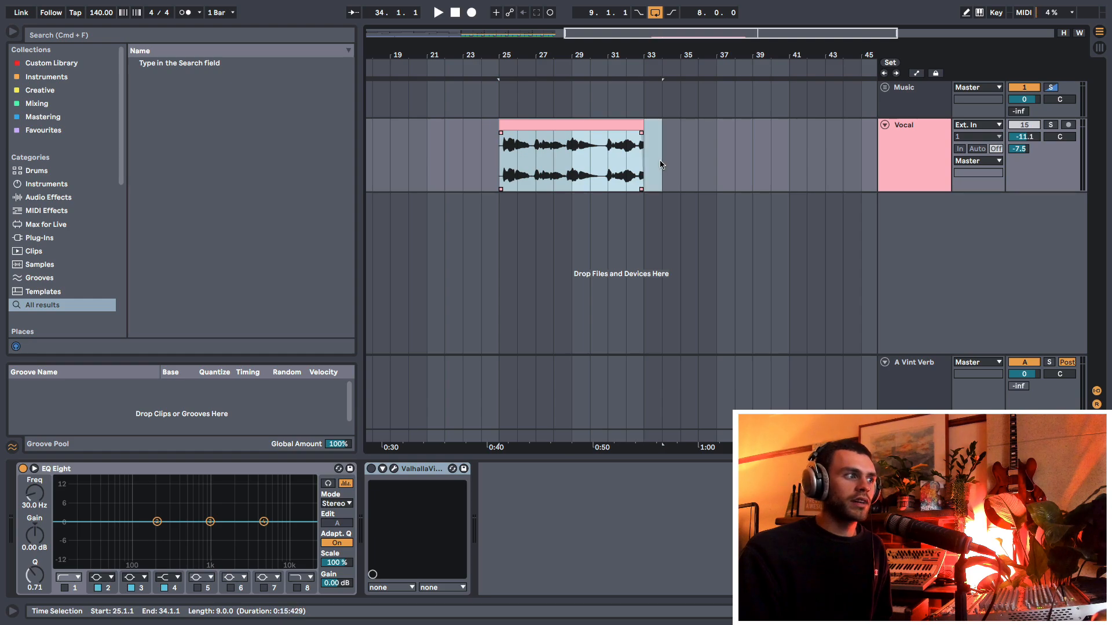
{"action": "left_click", "coordinate": [371, 469]}
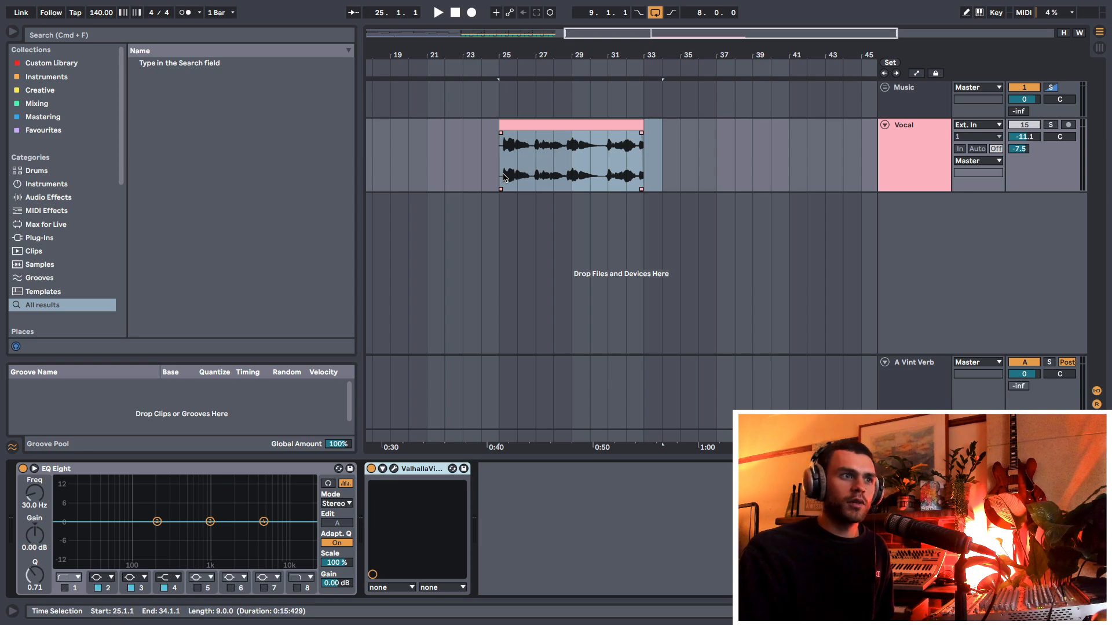
Compare the device chains of the A Vint Verb return and the Vocal track, finishing with the insert mark at bar 25.
{"action": "left_click", "coordinate": [896, 377]}
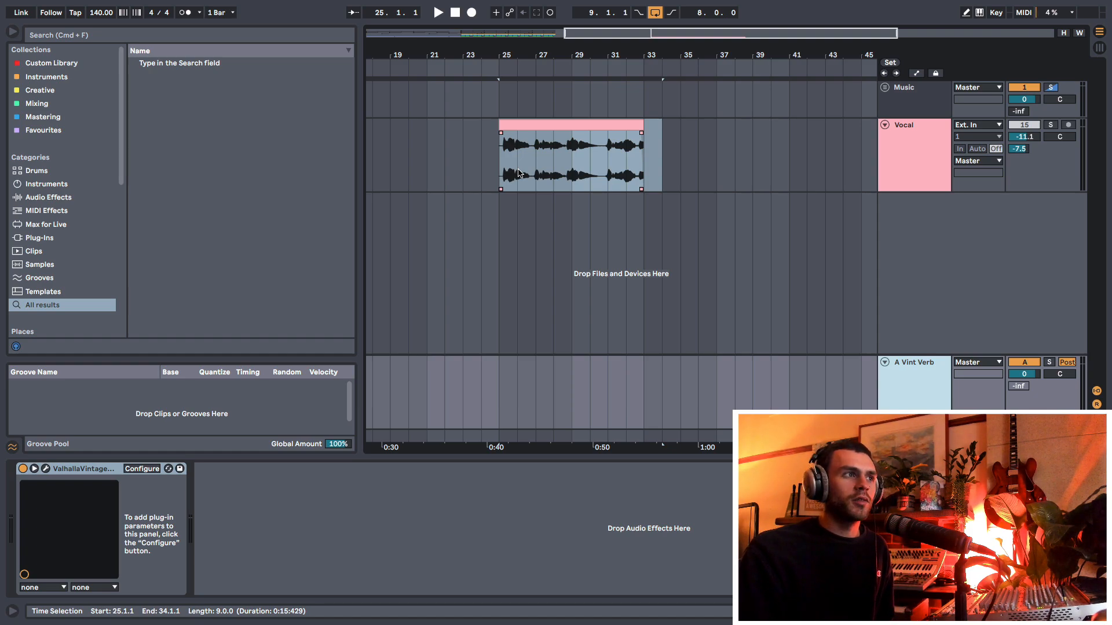
{"action": "left_click", "coordinate": [499, 176]}
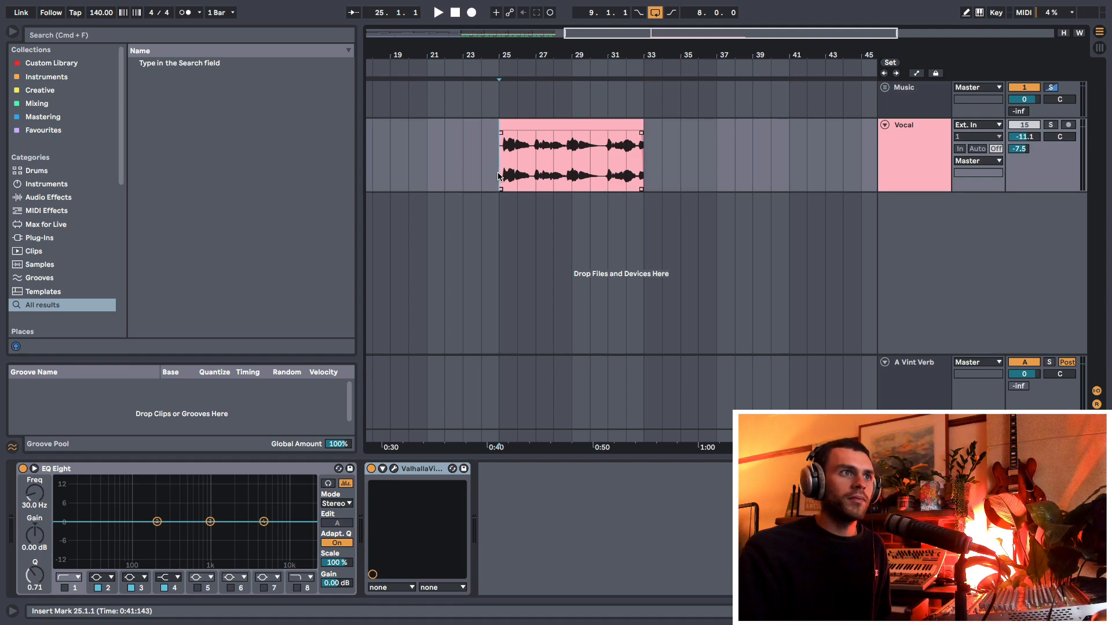
{"action": "left_click_drag", "start_coordinate": [528, 51], "coordinate": [528, 57]}
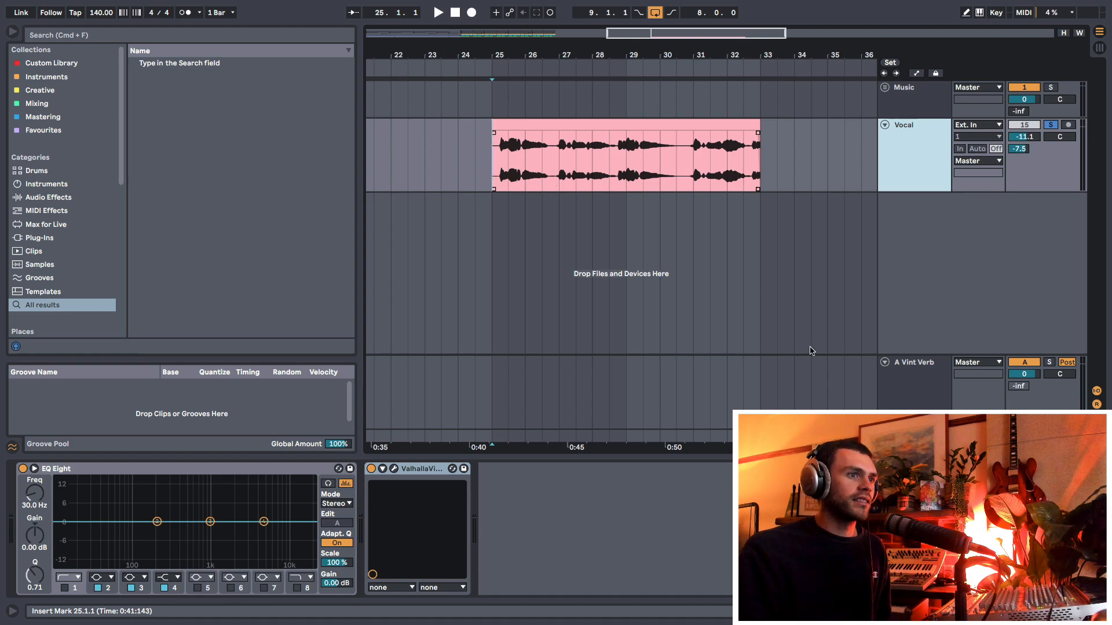
{"action": "left_click", "coordinate": [880, 367]}
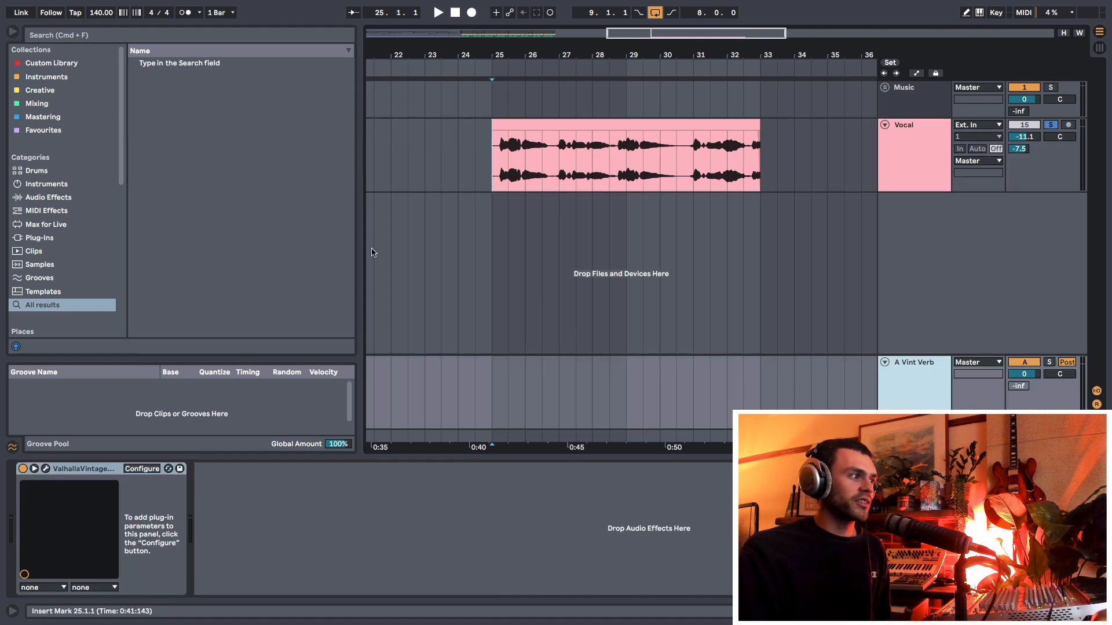
{"action": "left_click", "coordinate": [497, 156]}
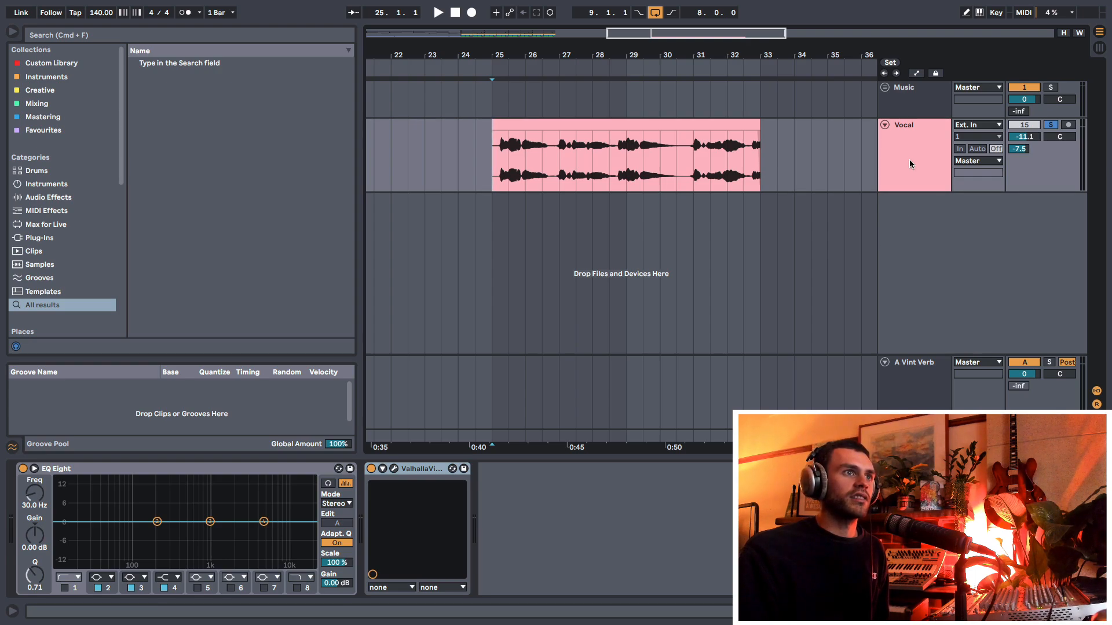
{"action": "left_click", "coordinate": [535, 178]}
{"action": "left_click", "coordinate": [903, 381]}
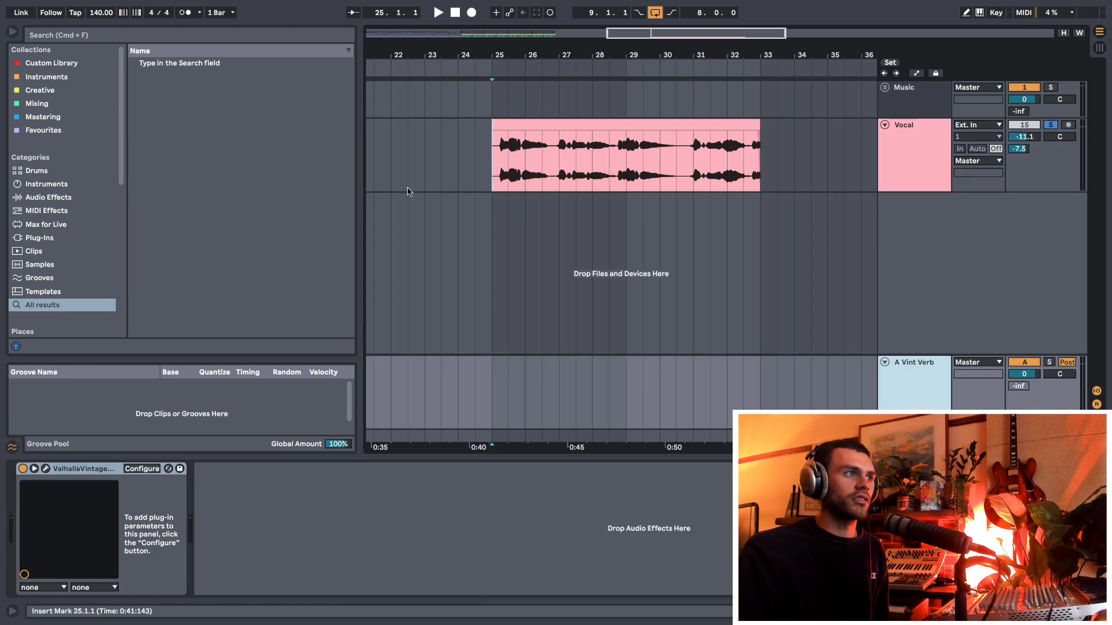
{"action": "left_click", "coordinate": [485, 174]}
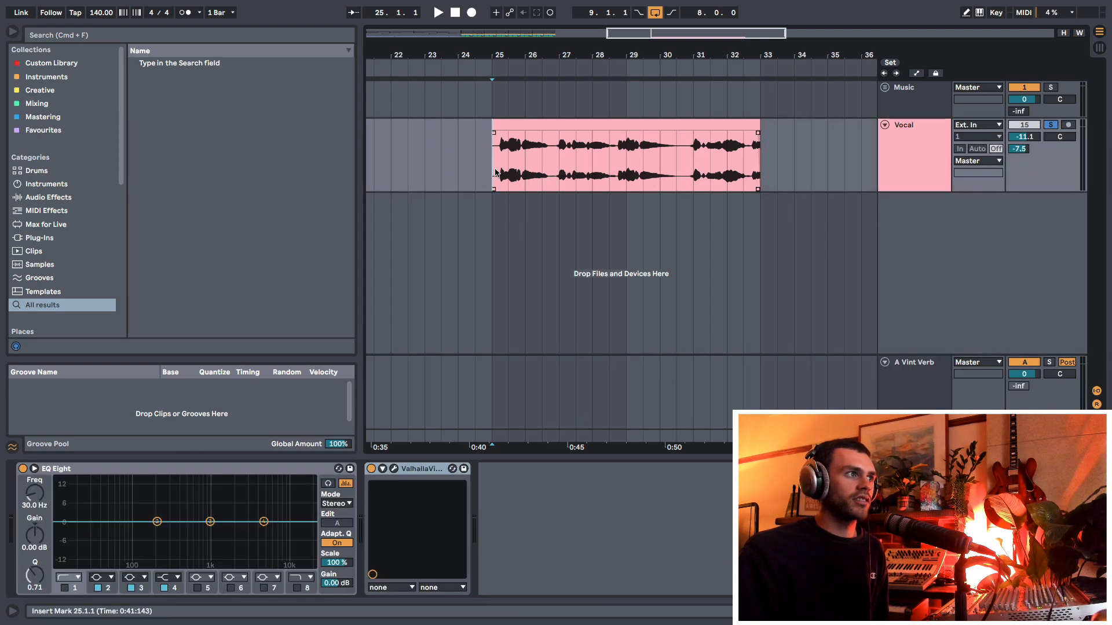
Play the Vocal from bar 25 with the A Vint Verb return deactivated to audition the insert reverb, and stop playback.
{"action": "left_click", "coordinate": [394, 469]}
{"action": "left_click", "coordinate": [394, 468]}
{"action": "key", "text": "space"}
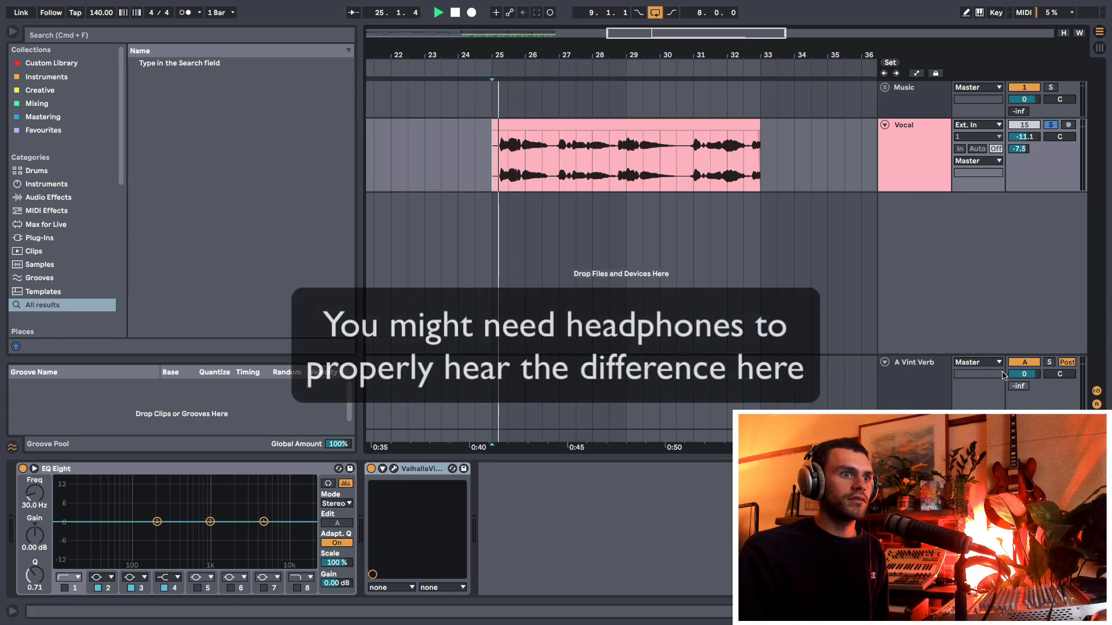
{"action": "left_click", "coordinate": [1028, 365]}
{"action": "left_click", "coordinate": [942, 378]}
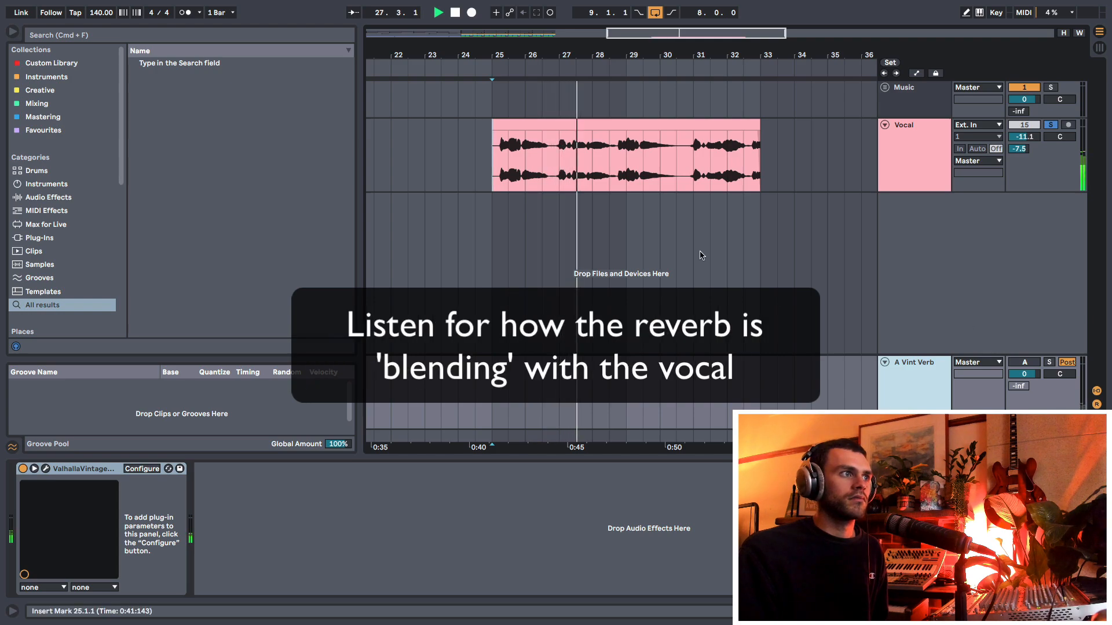
{"action": "left_click", "coordinate": [901, 149]}
{"action": "key", "text": "space"}
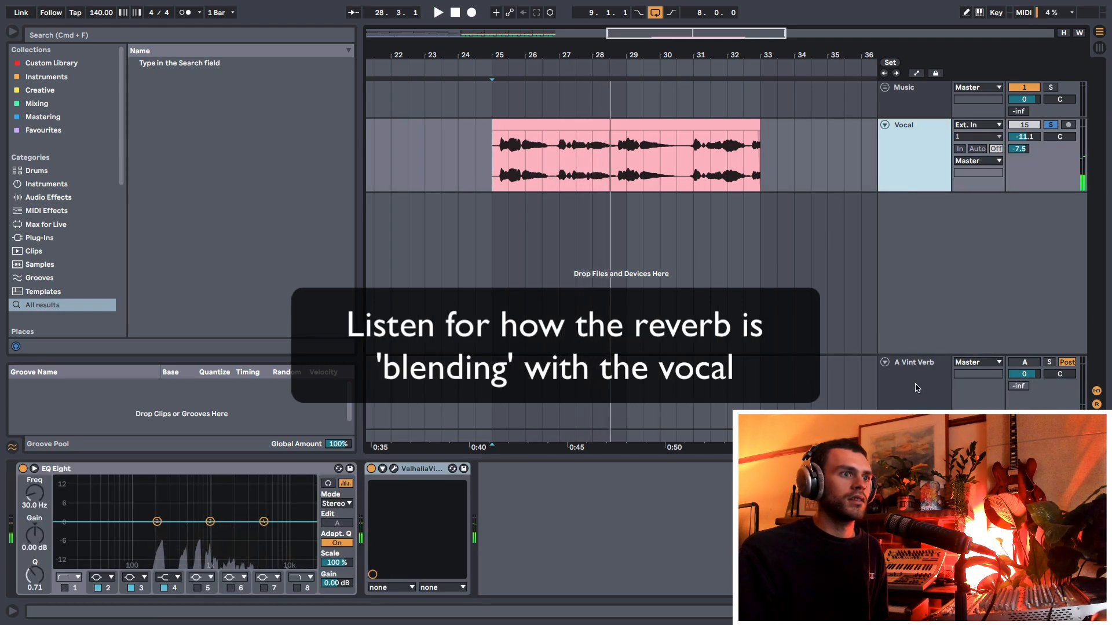
Reactivate the A Vint Verb return and play the Vocal from bar 25 with its own ValhallaVintageVerb bypassed.
{"action": "left_click", "coordinate": [915, 387]}
{"action": "left_click", "coordinate": [1022, 363]}
{"action": "left_click", "coordinate": [910, 166]}
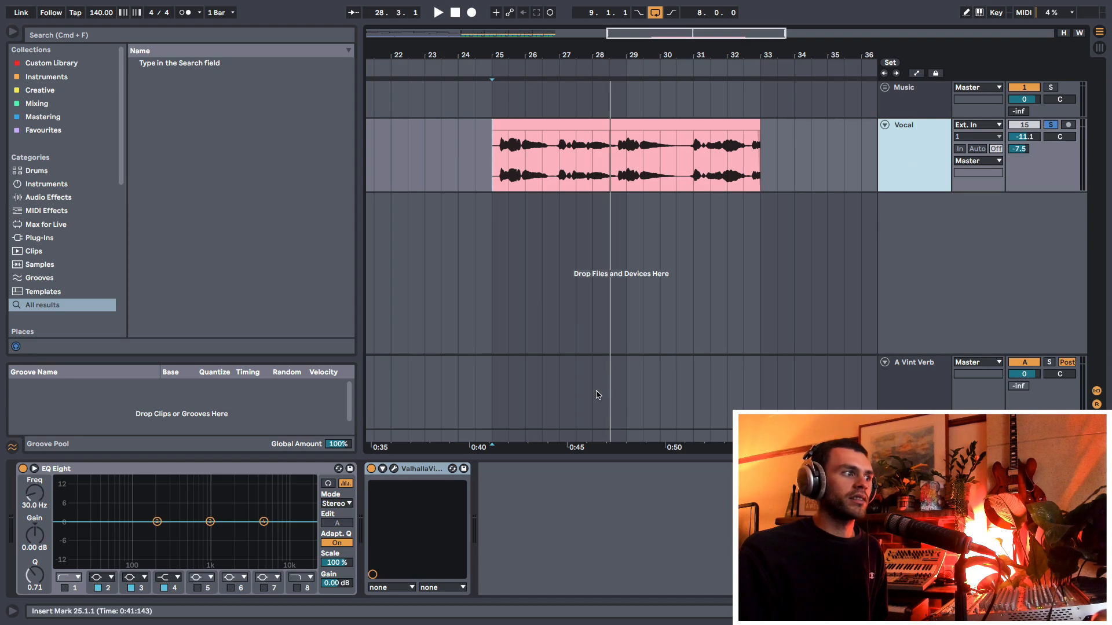
{"action": "left_click", "coordinate": [460, 190]}
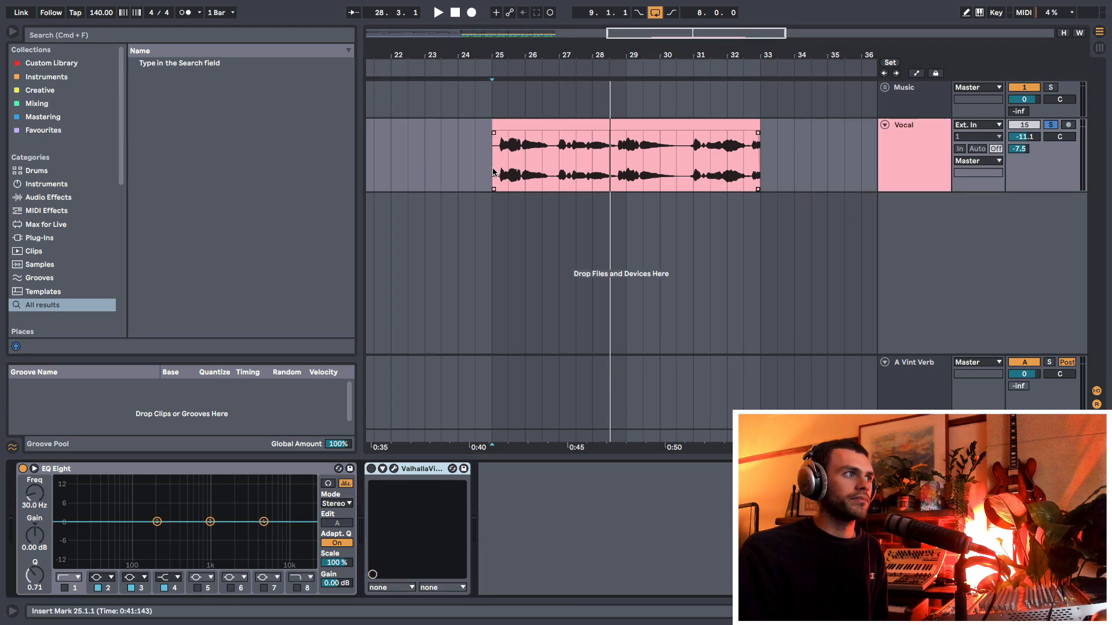
{"action": "key", "text": "space"}
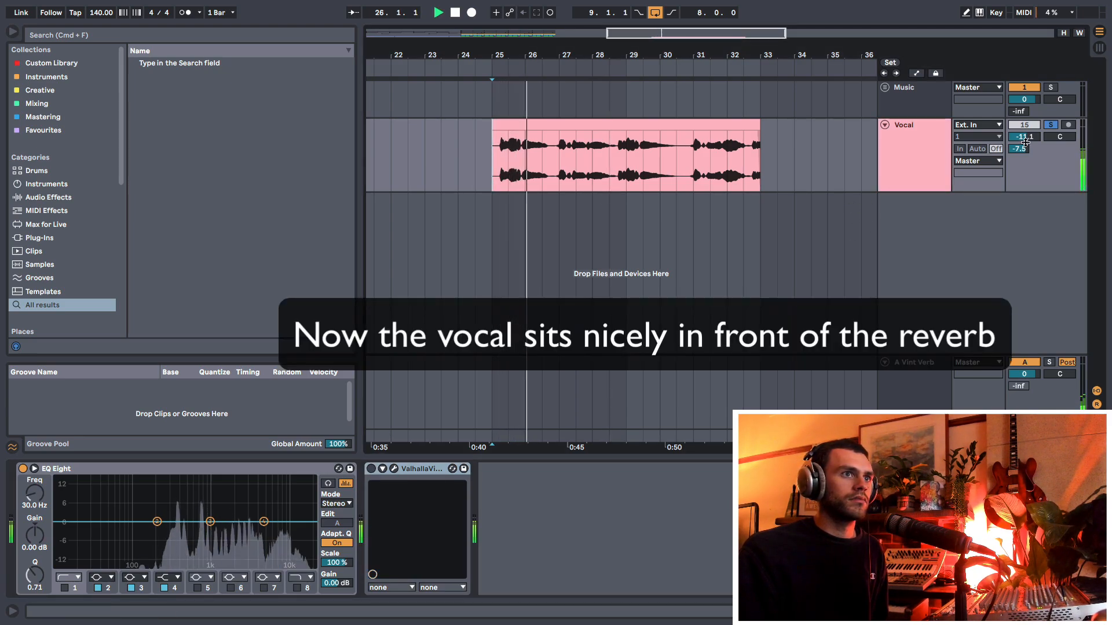
Set the Vocal track's send to A Vint Verb to -7.0 dB and return to the start of the clip.
{"action": "left_click_drag", "start_coordinate": [1019, 148], "coordinate": [1019, 143]}
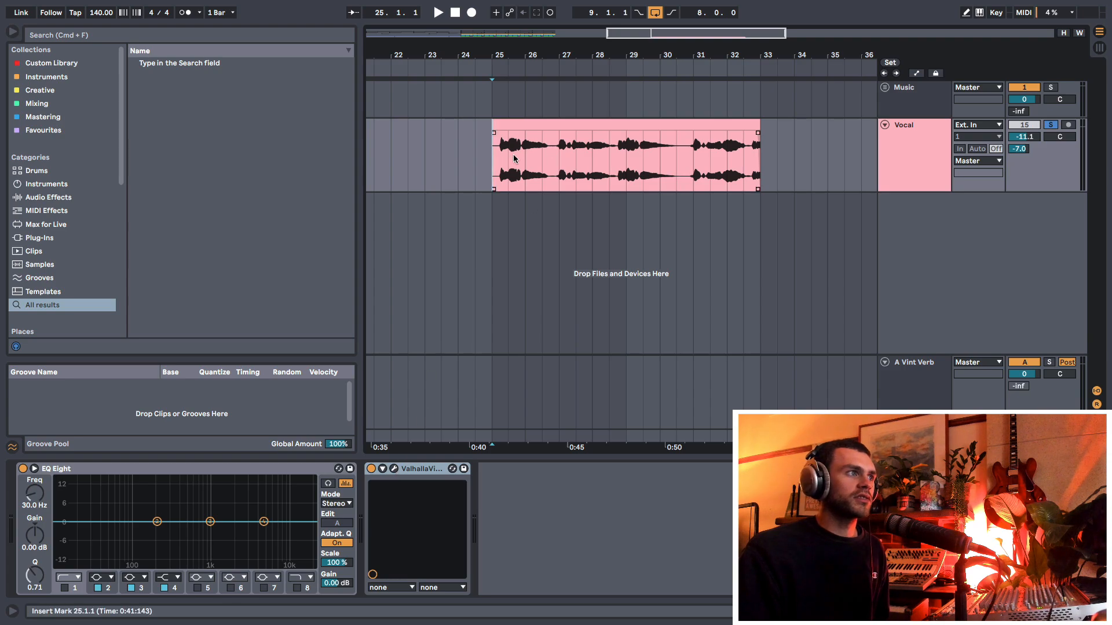
{"action": "left_click_drag", "start_coordinate": [486, 177], "coordinate": [565, 171]}
{"action": "left_click", "coordinate": [491, 179]}
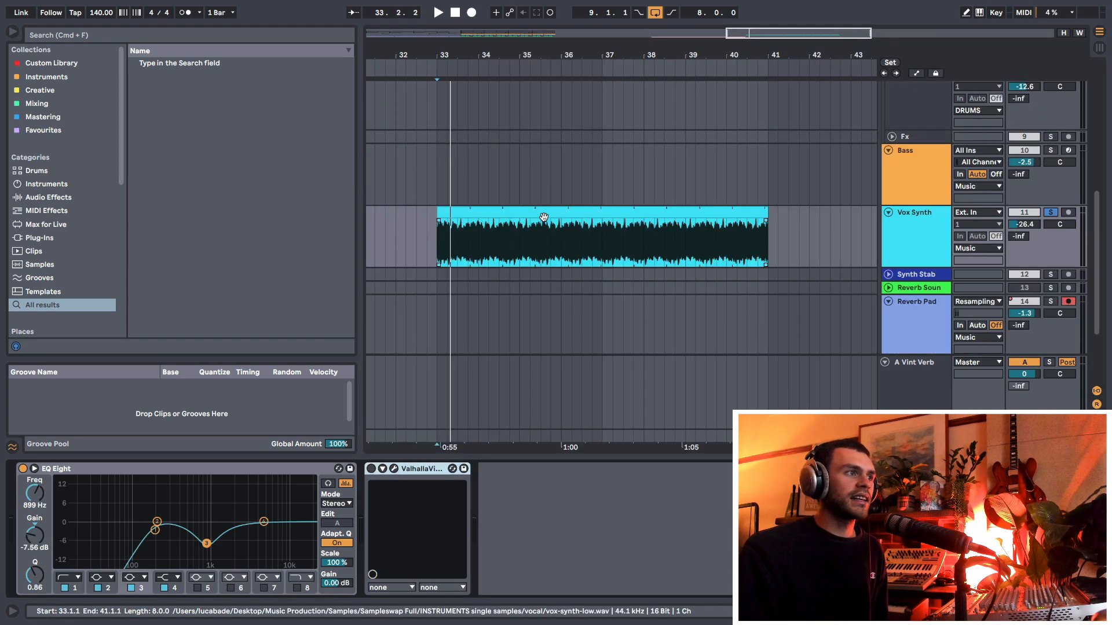
Select the Vox Synth clip from bar 33 to bar 41 and play it without its reverb.
{"action": "left_click", "coordinate": [494, 255]}
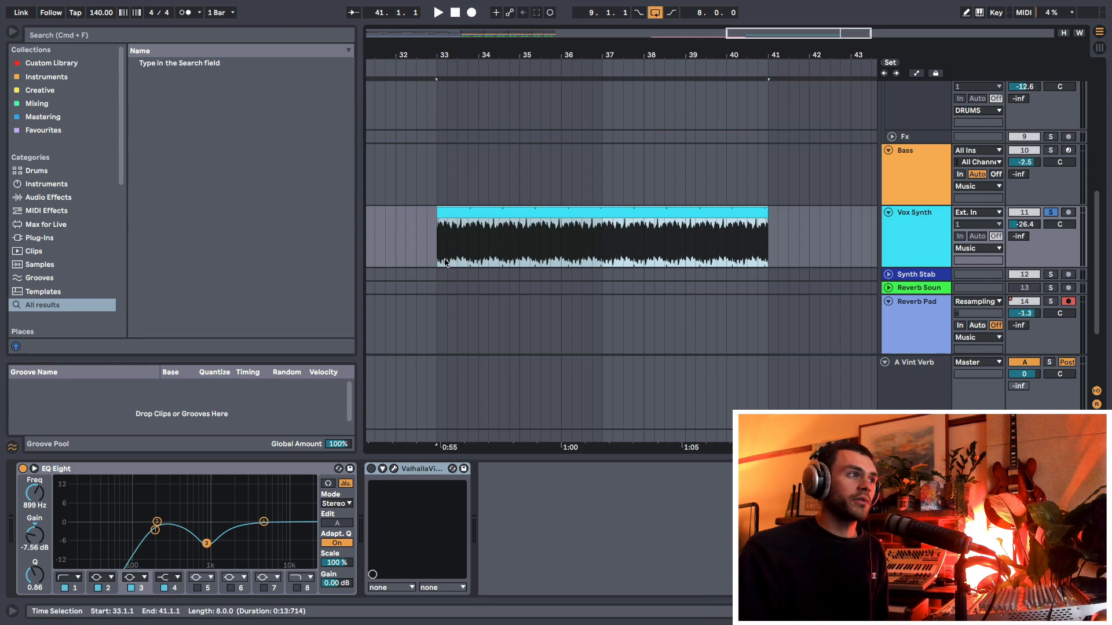
{"action": "left_click_drag", "start_coordinate": [443, 262], "coordinate": [760, 243]}
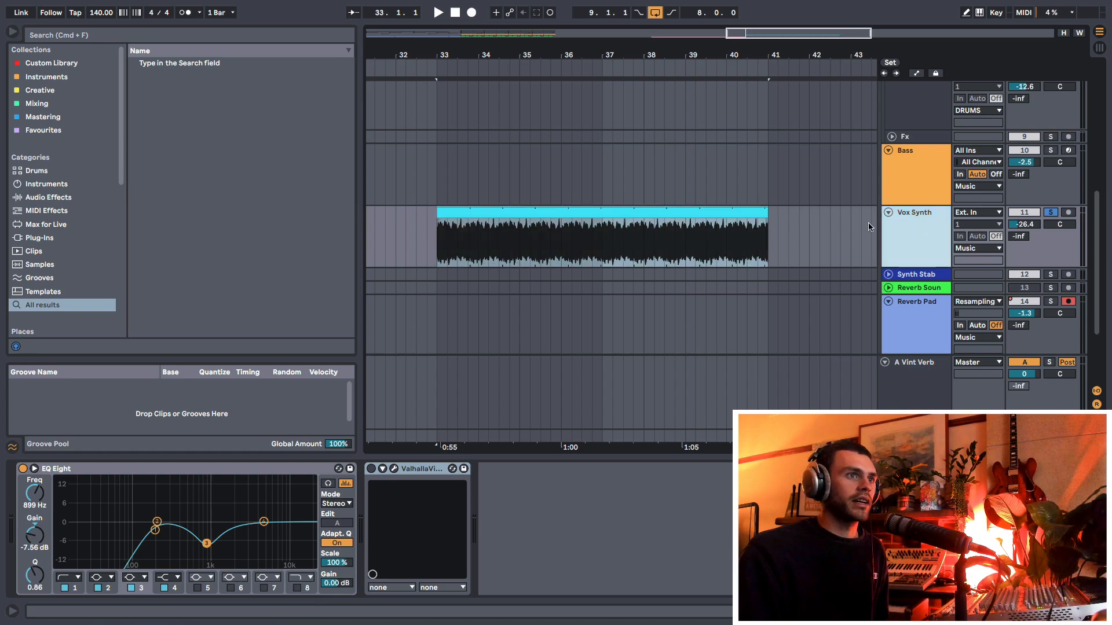
{"action": "left_click", "coordinate": [489, 243]}
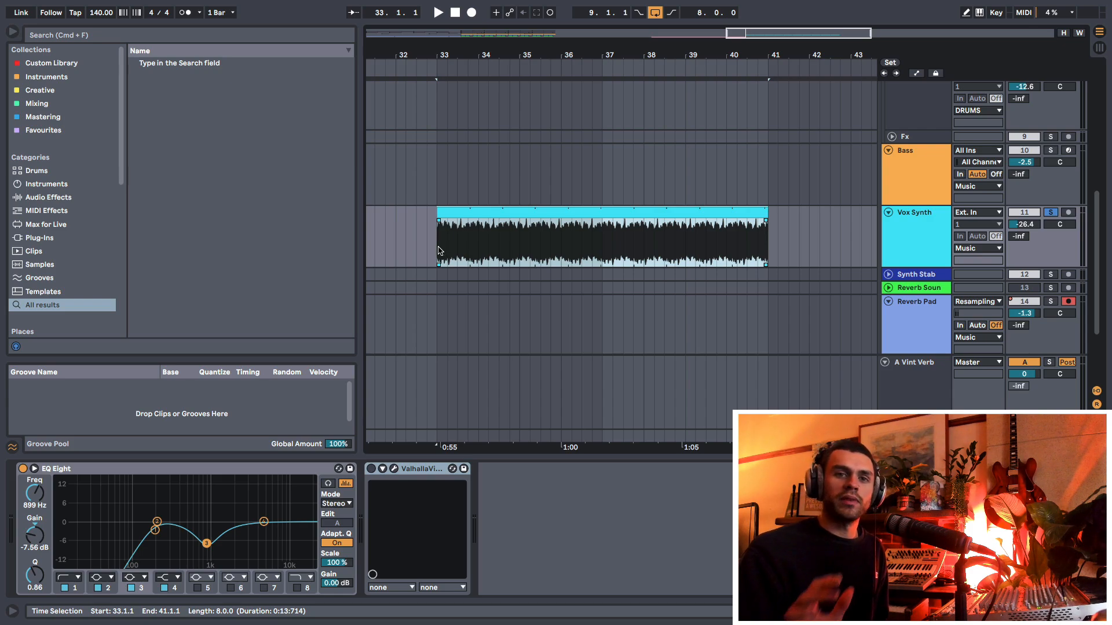
{"action": "key", "text": "space"}
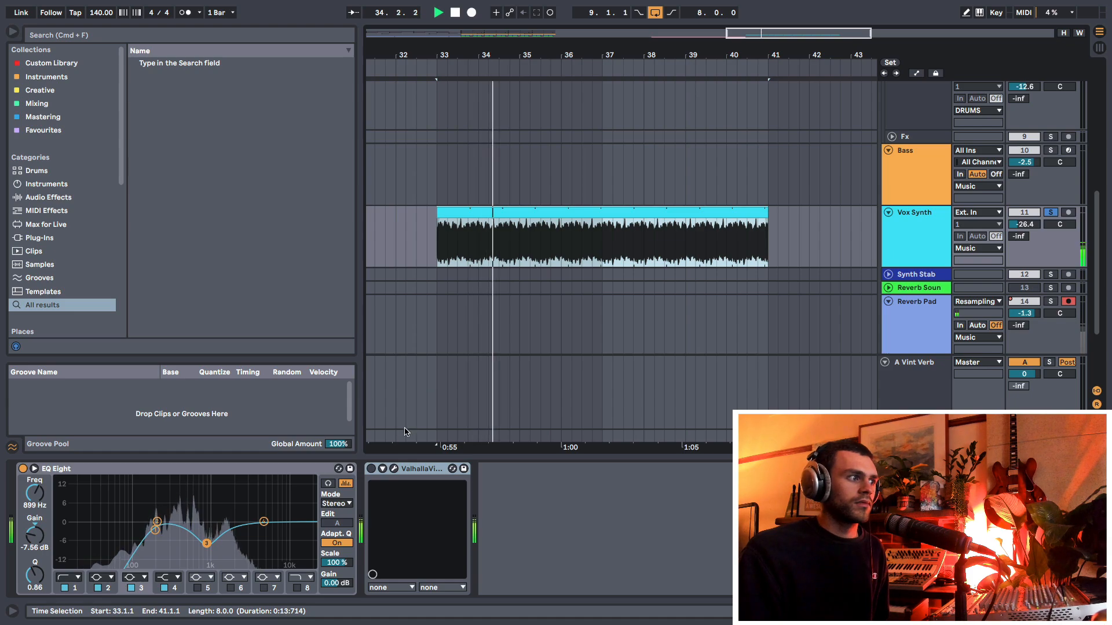
Turn on the Vox Synth's ValhallaVintageVerb, stop playback and open the plug-in window over the arrangement.
{"action": "left_click", "coordinate": [371, 469]}
{"action": "key", "text": "space"}
{"action": "left_click", "coordinate": [394, 469]}
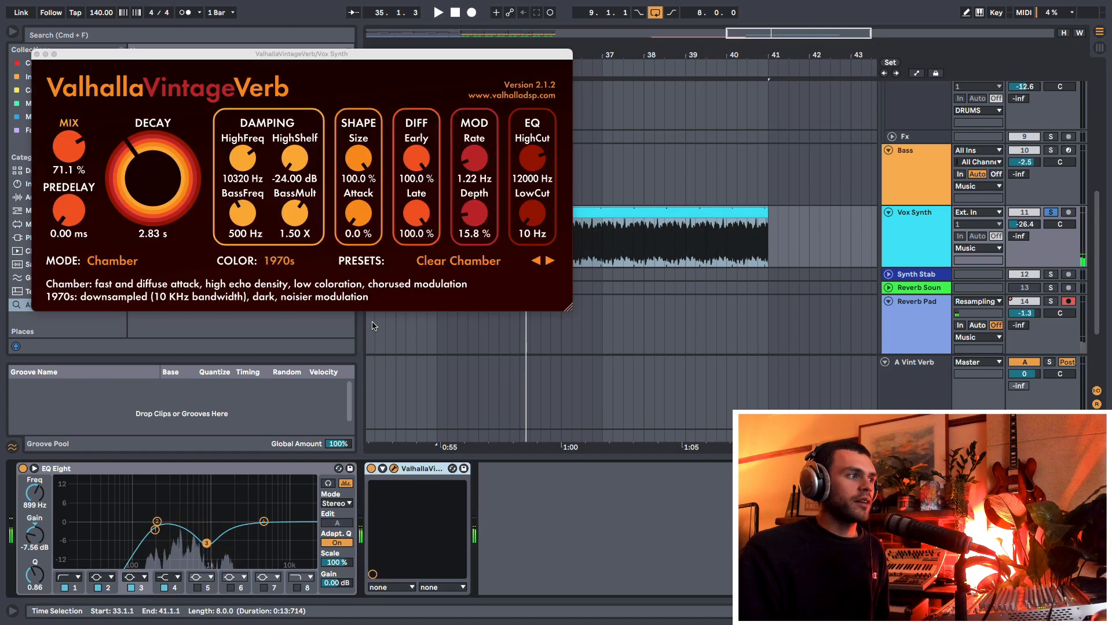
{"action": "left_click_drag", "start_coordinate": [200, 66], "coordinate": [391, 176]}
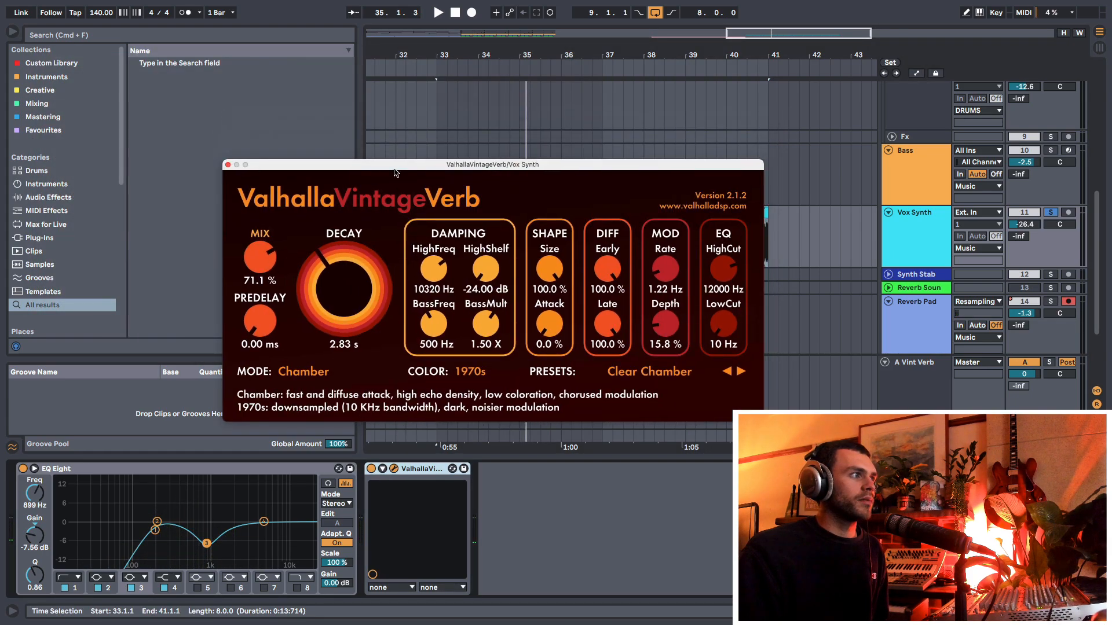
Adjust the Vox Synth's ValhallaVintageVerb to a 70.5 % mix and 3.61 s decay during playback.
{"action": "mouse_move", "coordinate": [260, 258]}
{"action": "left_mouse_down"}
{"action": "mouse_move", "coordinate": [260, 286]}
{"action": "mouse_move", "coordinate": [258, 270]}
{"action": "left_mouse_up"}
{"action": "key", "text": "space"}
{"action": "left_click_drag", "start_coordinate": [336, 298], "coordinate": [333, 287]}
{"action": "left_click_drag", "start_coordinate": [259, 267], "coordinate": [259, 264]}
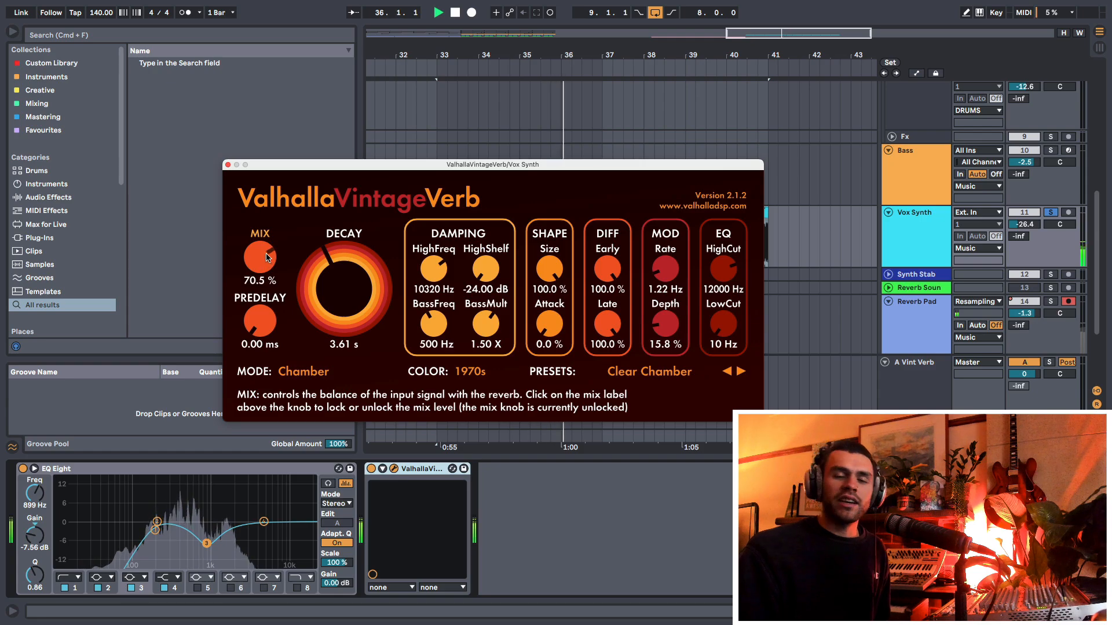
Close the Vox Synth's ValhallaVintageVerb window, show more of the arrangement and stop playback.
{"action": "left_click", "coordinate": [228, 166]}
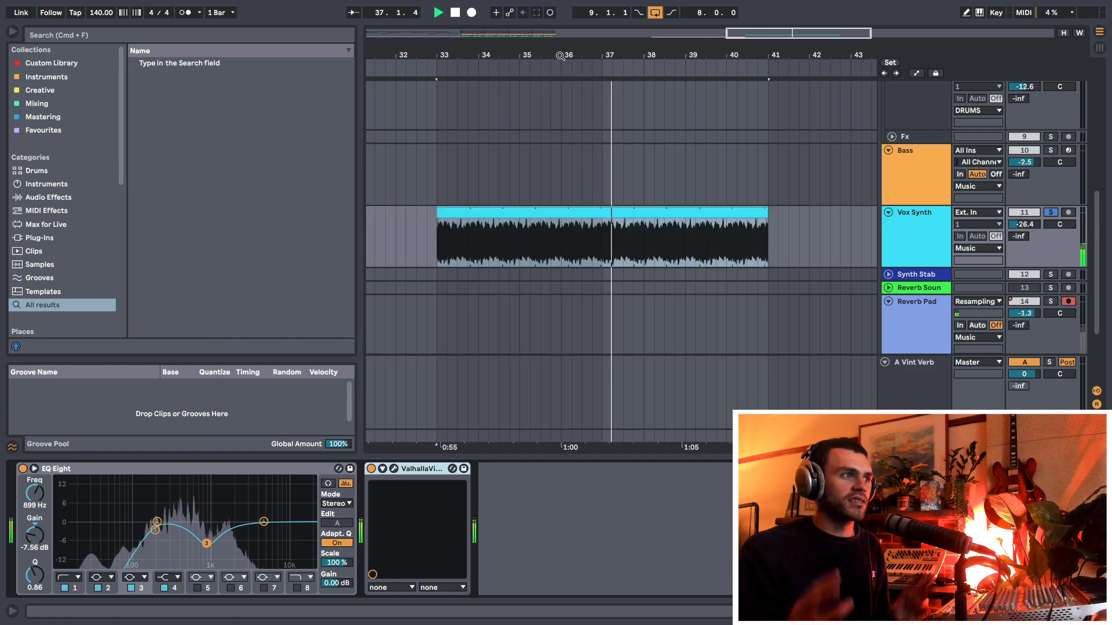
{"action": "key", "text": "minus"}
{"action": "key", "text": "space"}
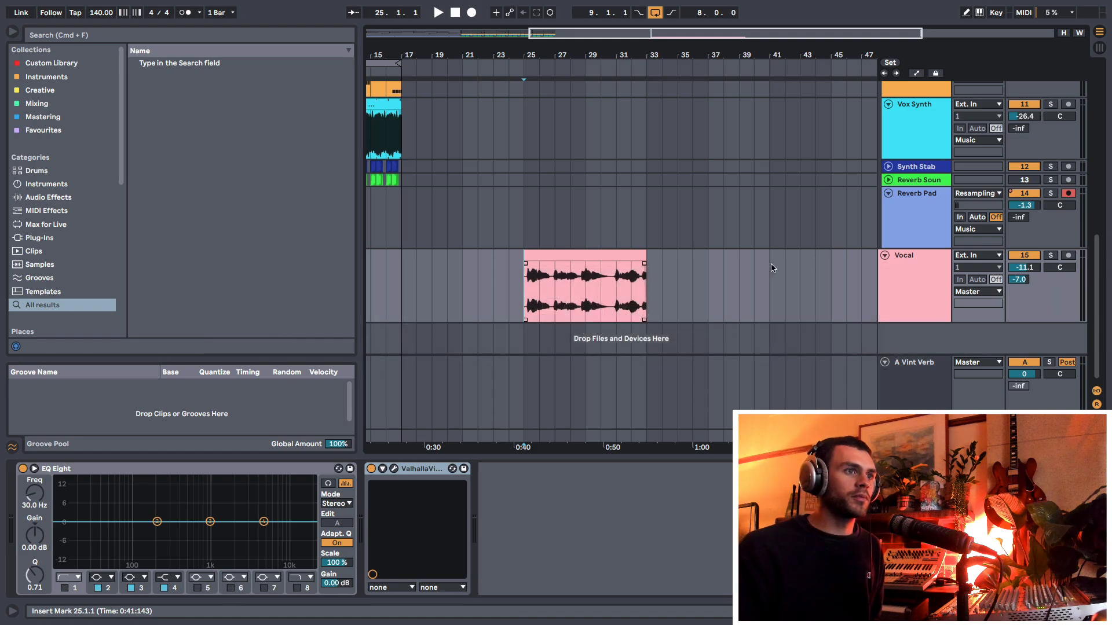
Add an EQ Eight after the ValhallaVintageVerb on the A Vint Verb return track.
{"action": "left_click", "coordinate": [910, 280]}
{"action": "left_click", "coordinate": [910, 383]}
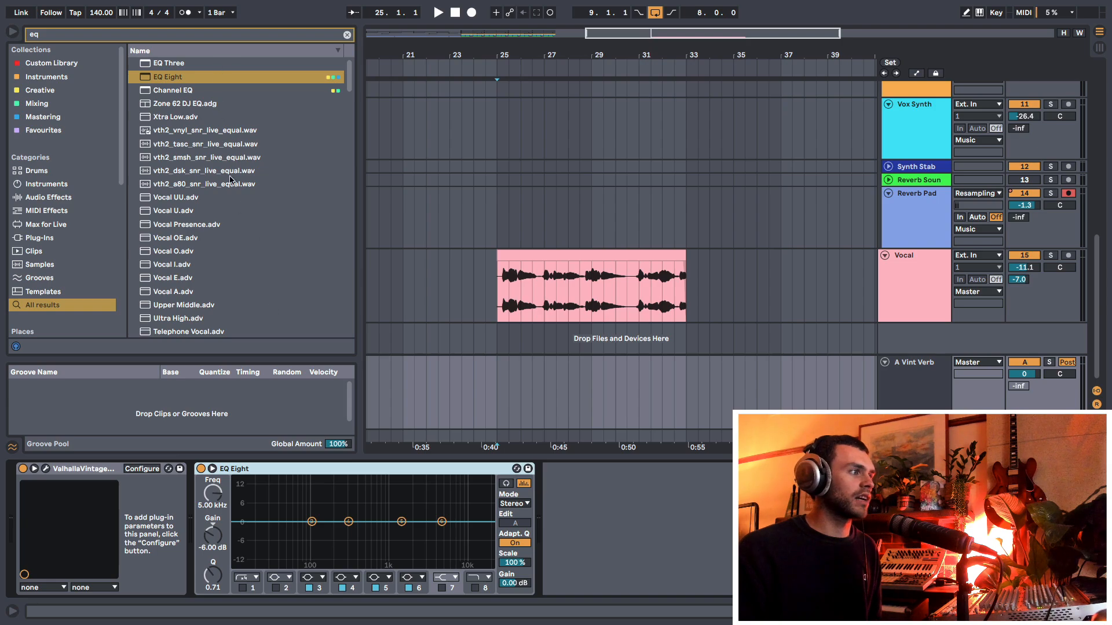
{"action": "left_click", "coordinate": [75, 470]}
{"action": "left_click", "coordinate": [254, 469]}
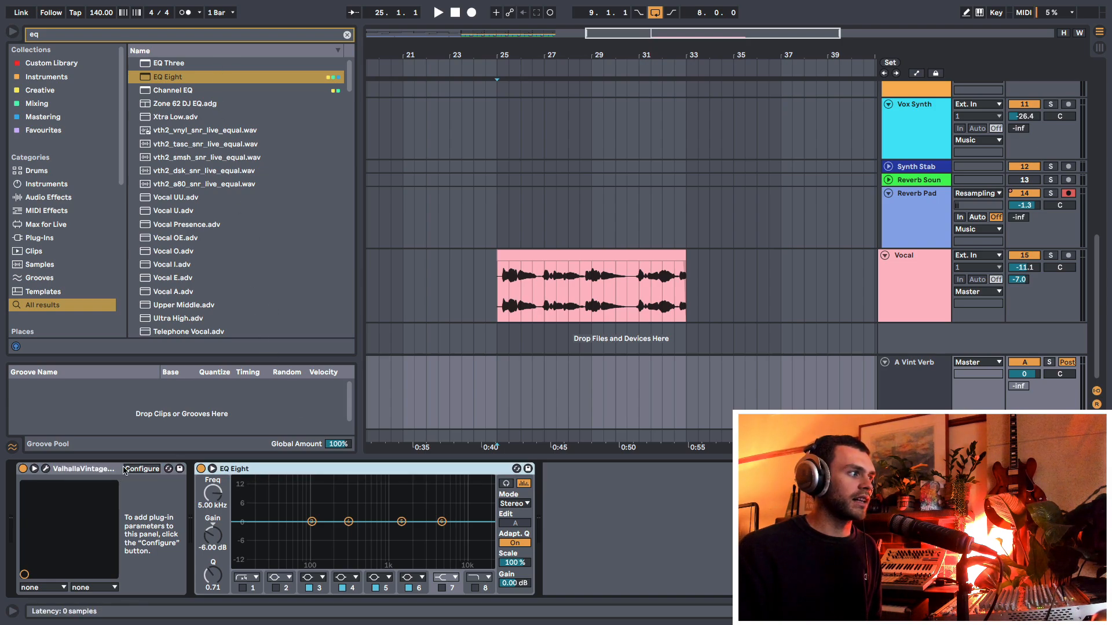
Solo the A Vint Verb return, start playback and low-cut the reverb with EQ Eight band 1 at about 303 Hz.
{"action": "left_click", "coordinate": [1045, 358]}
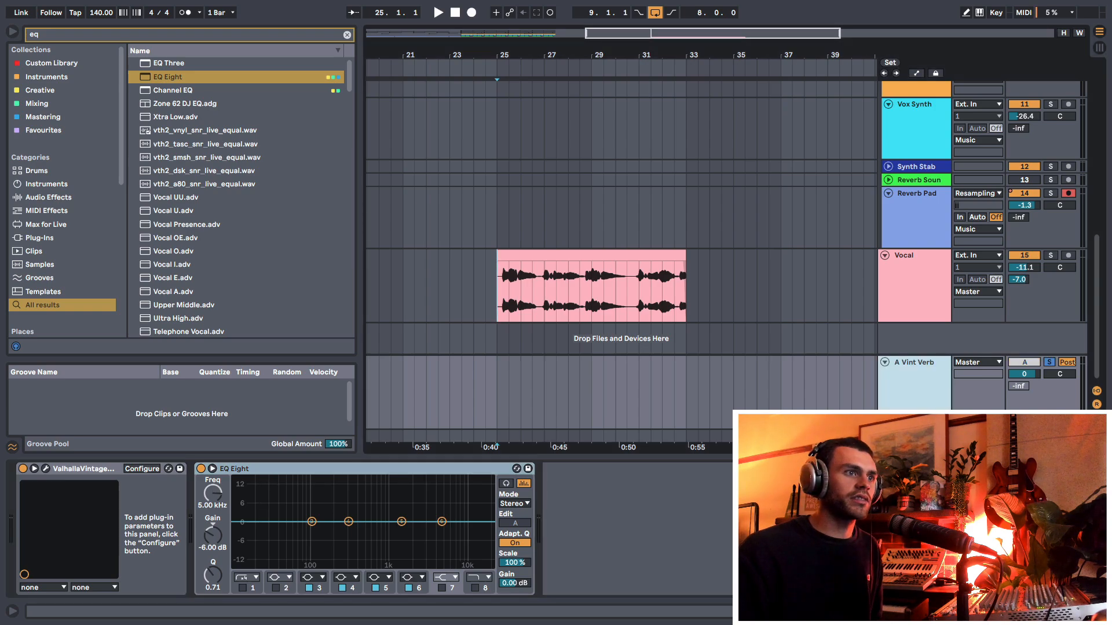
{"action": "key", "text": "space"}
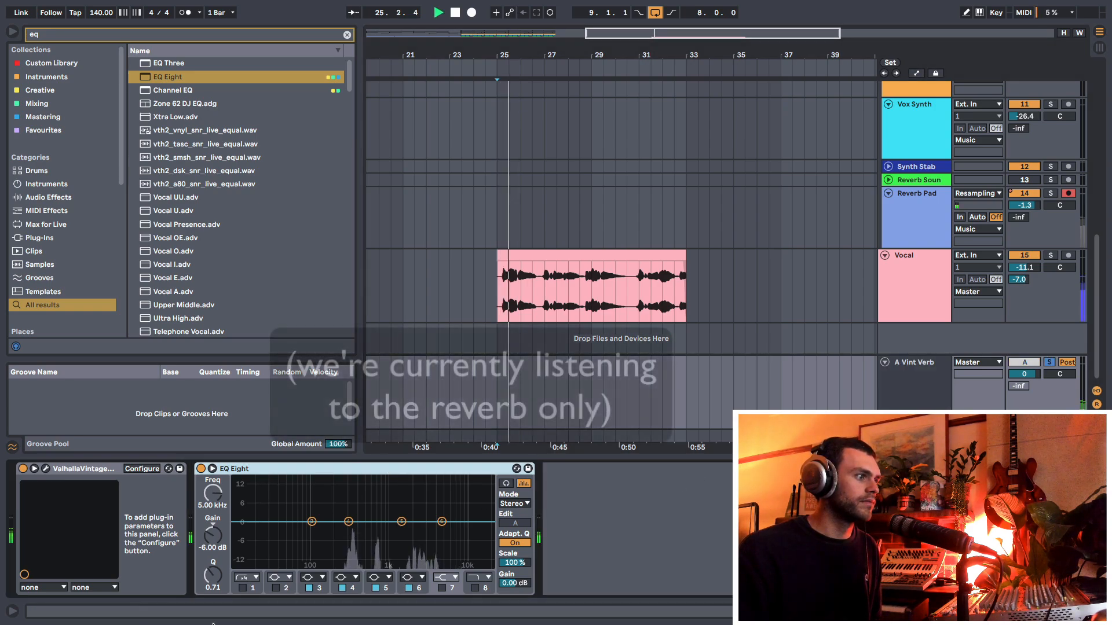
{"action": "left_click", "coordinate": [244, 589]}
{"action": "left_click_drag", "start_coordinate": [281, 531], "coordinate": [348, 542]}
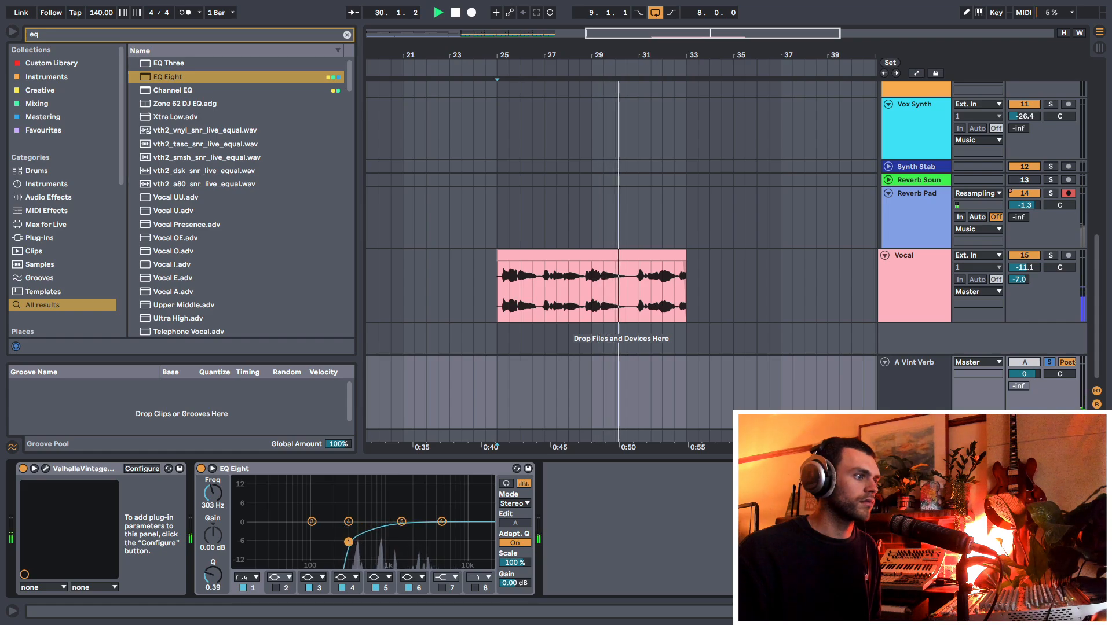
Lower EQ Eight's band 7 shelf to -6.57 dB at 2.78 kHz, dip band 4 to -4.59 dB at 445 Hz, and stop playback.
{"action": "left_click", "coordinate": [442, 589]}
{"action": "left_click_drag", "start_coordinate": [441, 522], "coordinate": [422, 541]}
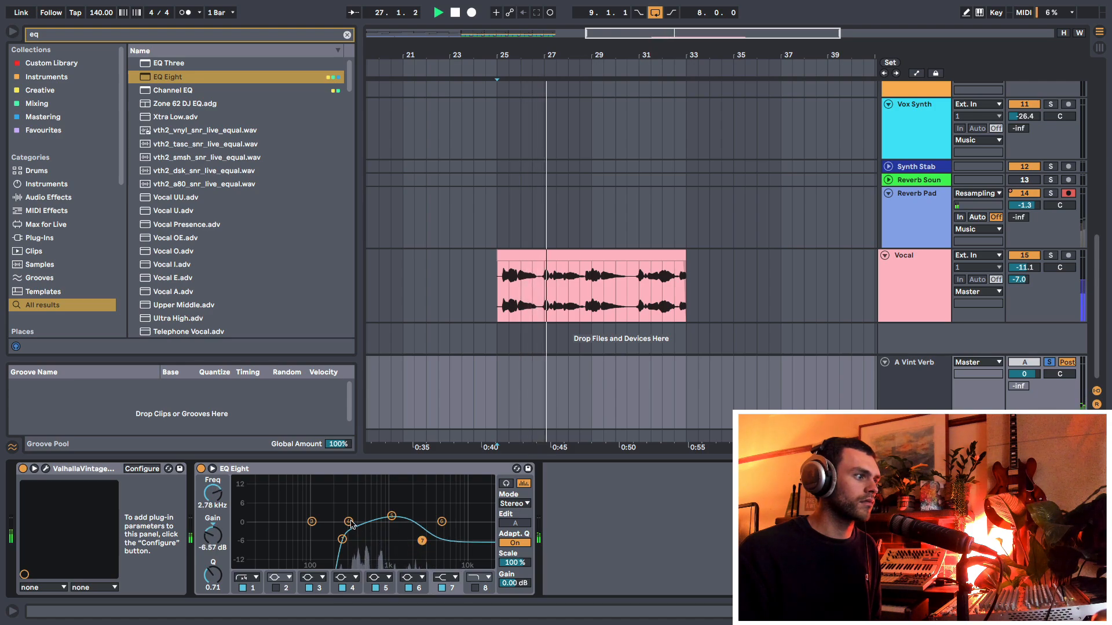
{"action": "mouse_move", "coordinate": [351, 524]}
{"action": "left_mouse_down"}
{"action": "mouse_move", "coordinate": [359, 504]}
{"action": "mouse_move", "coordinate": [360, 535]}
{"action": "left_mouse_up"}
{"action": "key", "text": "space"}
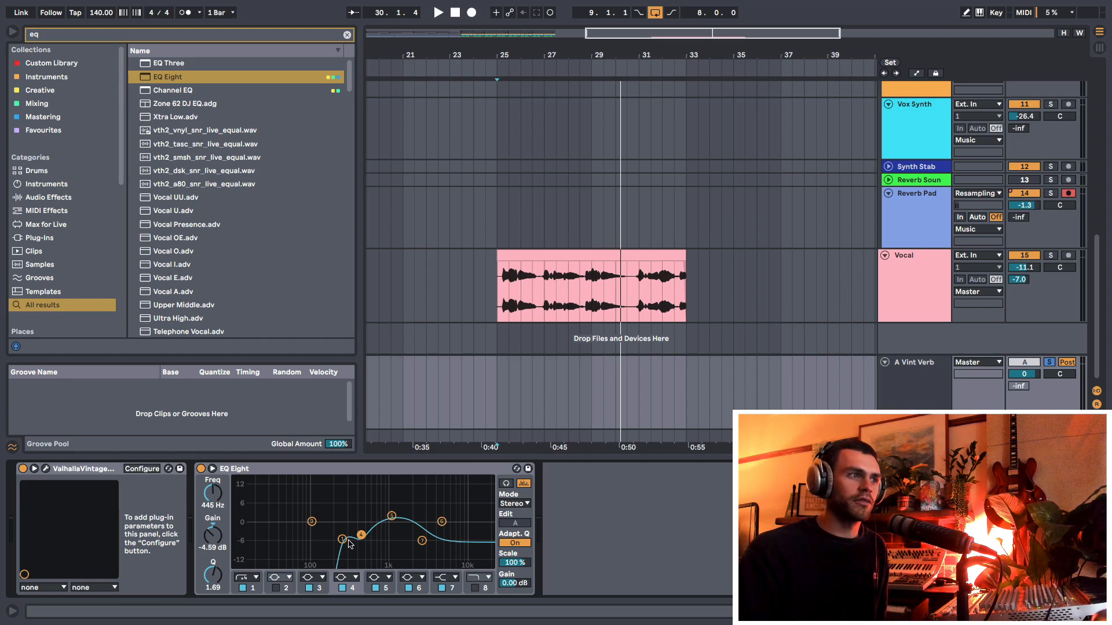
Open the Vocal track's ValhallaVintageVerb, set its predelay to 22.10 ms and move its window clear of the vocal clip.
{"action": "left_click", "coordinate": [374, 474]}
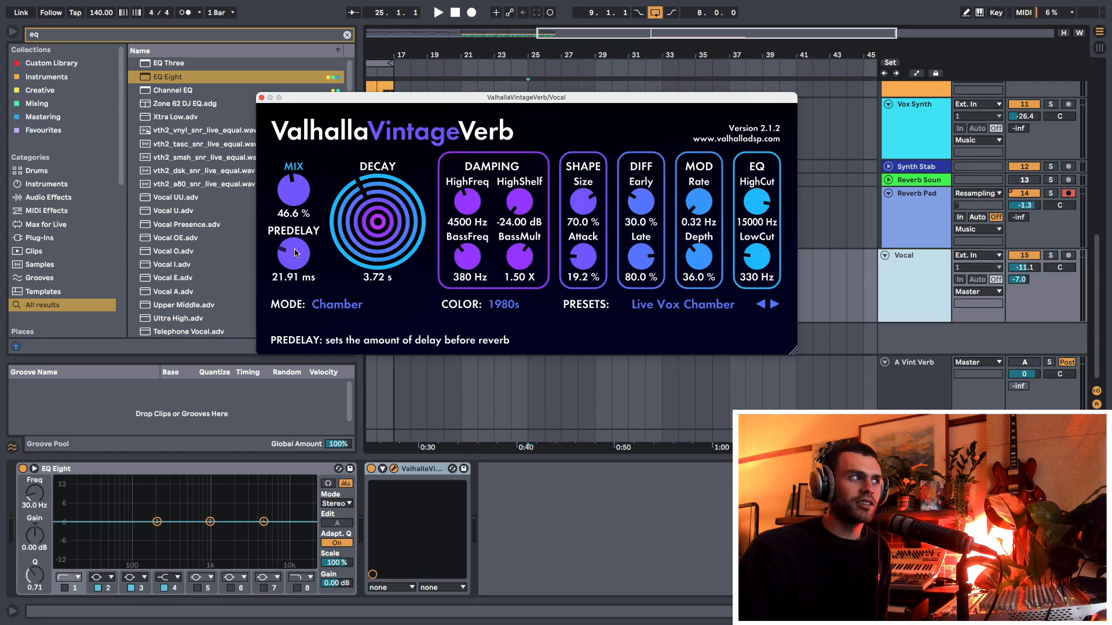
{"action": "left_click_drag", "start_coordinate": [295, 253], "coordinate": [295, 248]}
{"action": "left_click_drag", "start_coordinate": [400, 102], "coordinate": [409, 115]}
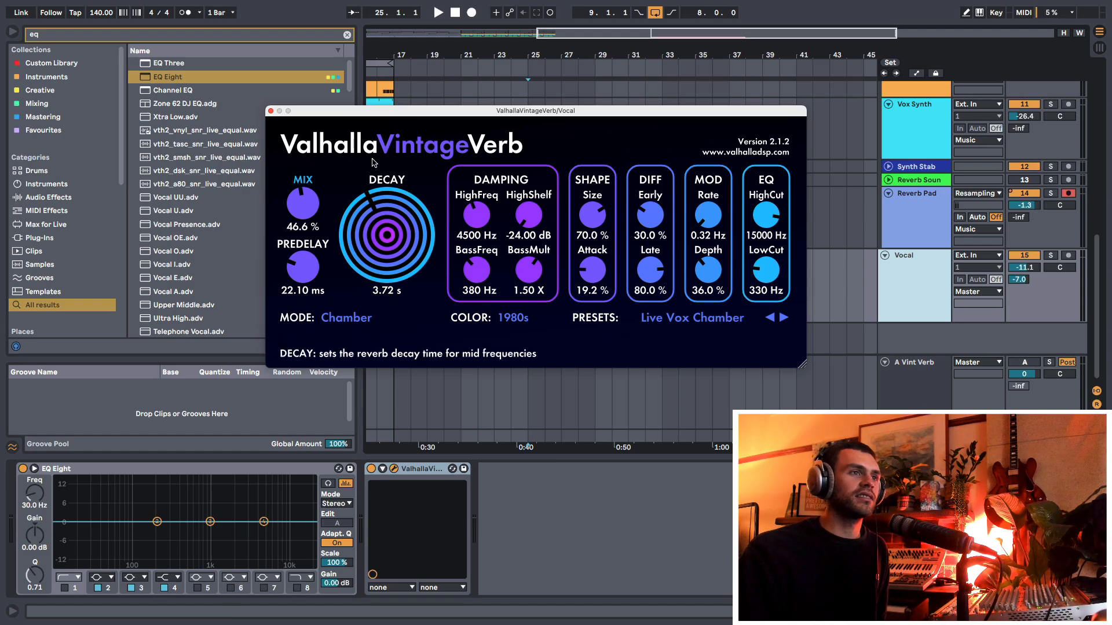
{"action": "left_click_drag", "start_coordinate": [361, 111], "coordinate": [390, 332]}
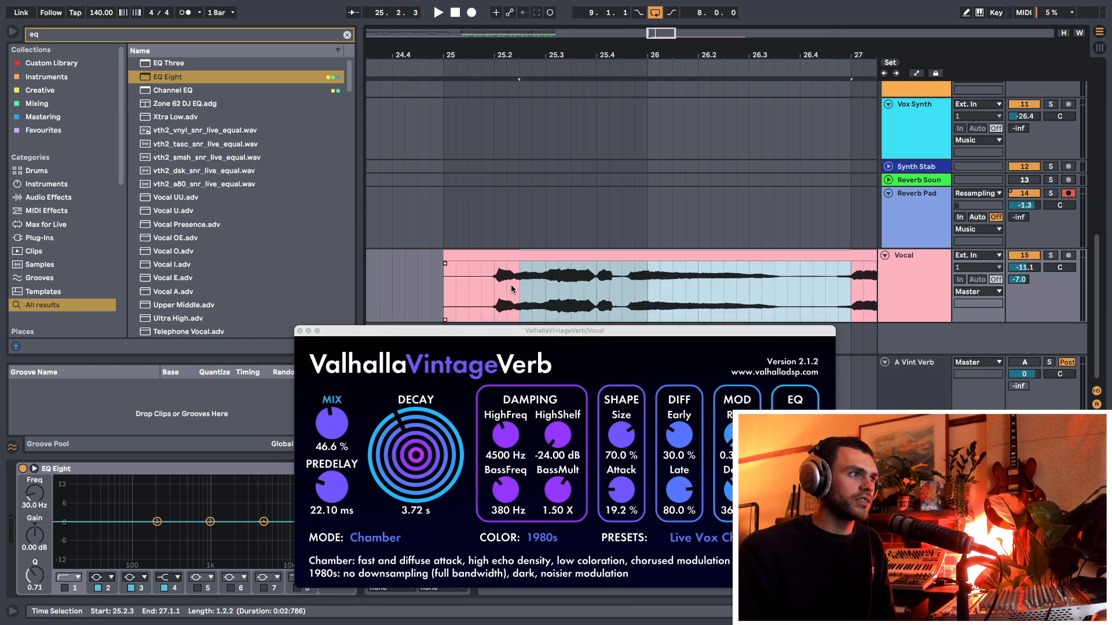
Remove the vocal between 25.2.3 and 27.1.1 and place the insert marker at 25.1.4.
{"action": "left_click", "coordinate": [508, 291]}
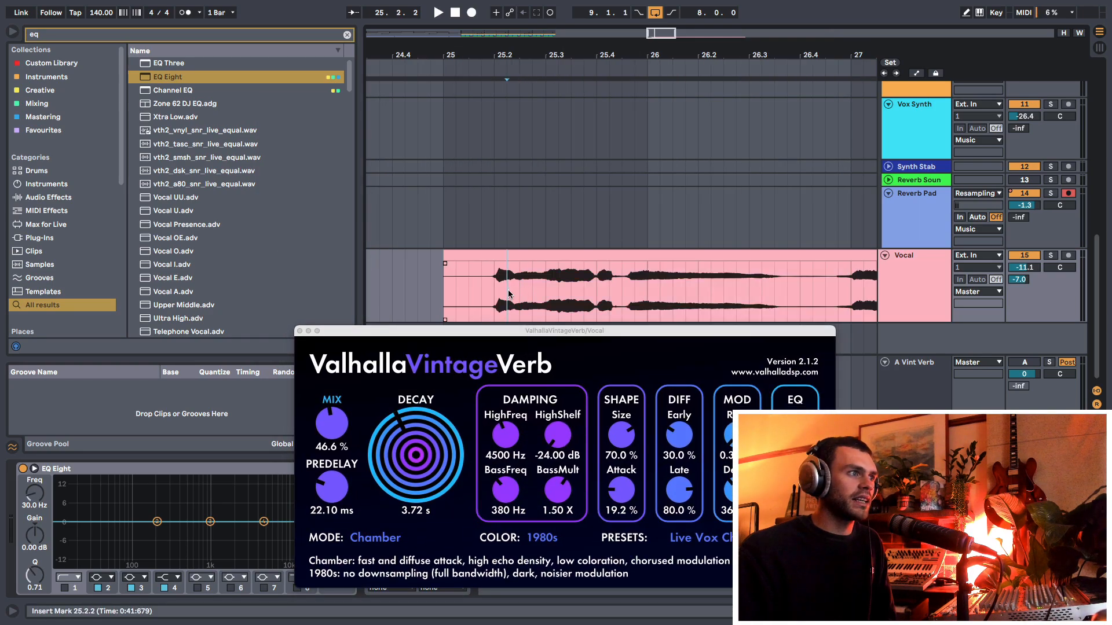
{"action": "left_click_drag", "start_coordinate": [523, 296], "coordinate": [851, 277]}
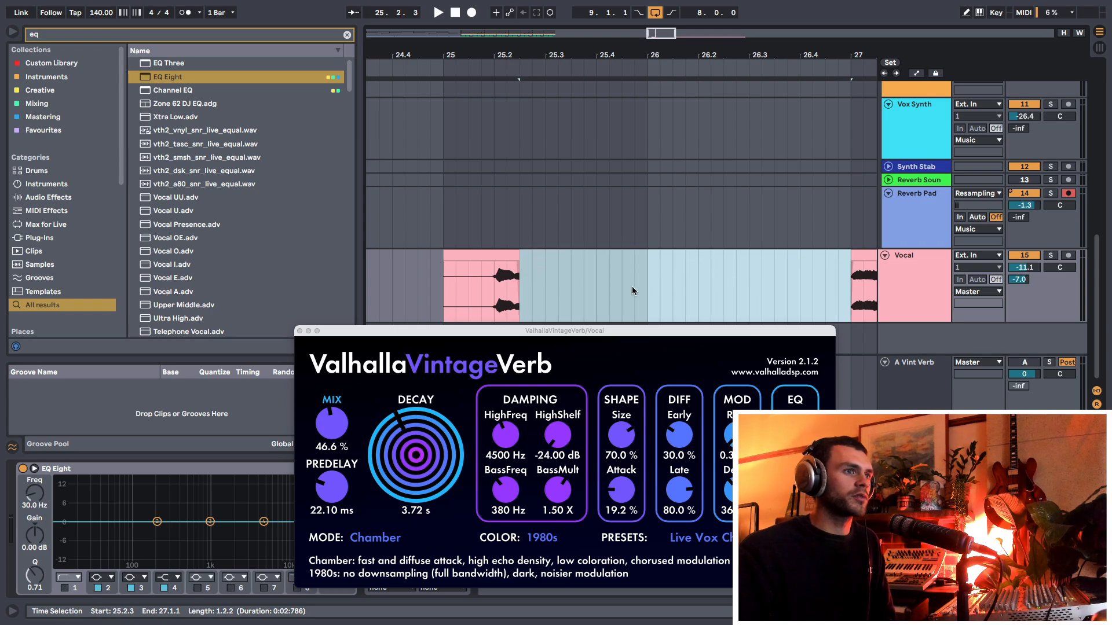
{"action": "left_click", "coordinate": [481, 312]}
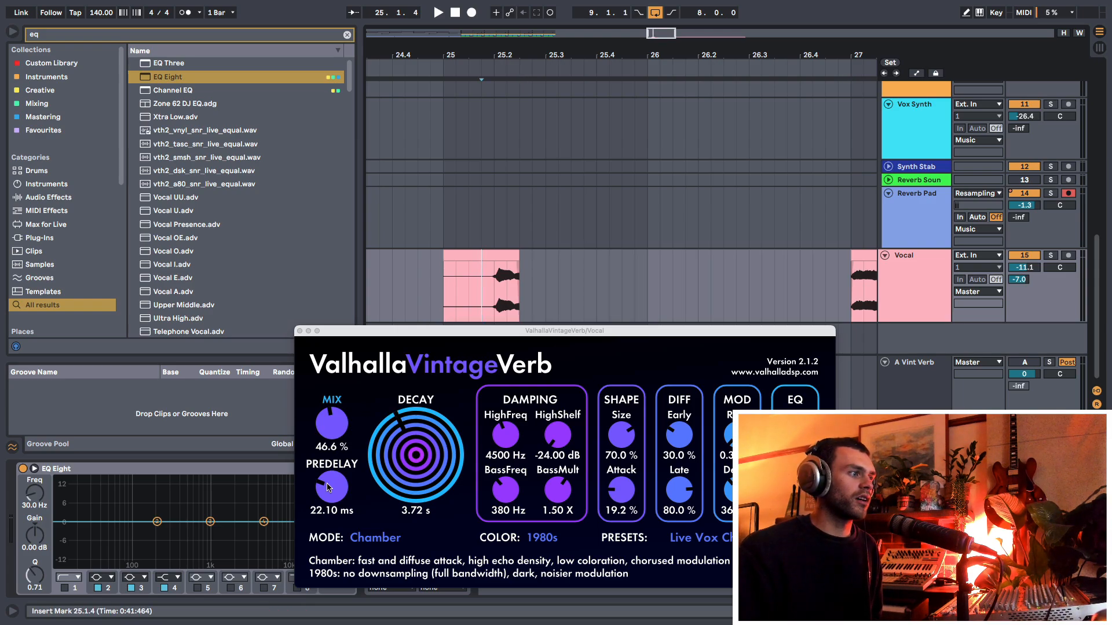
Set the Vocal reverb's predelay to 169.14 ms, solo the Vocal track and play the isolated syllable.
{"action": "left_click_drag", "start_coordinate": [329, 488], "coordinate": [328, 460]}
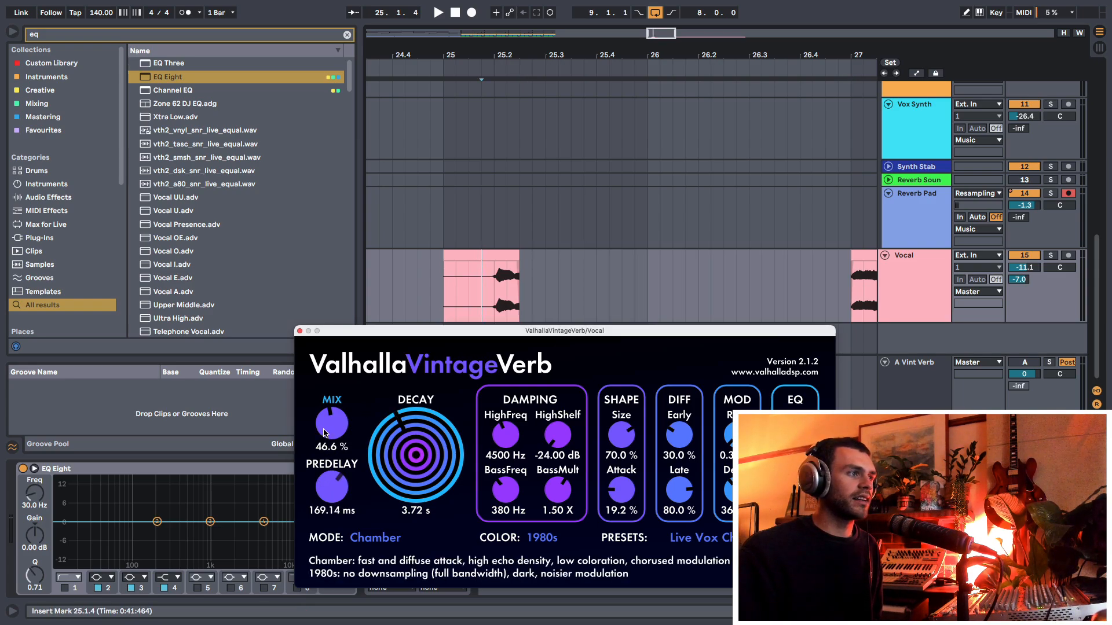
{"action": "left_click", "coordinate": [1049, 256]}
{"action": "key", "text": "space"}
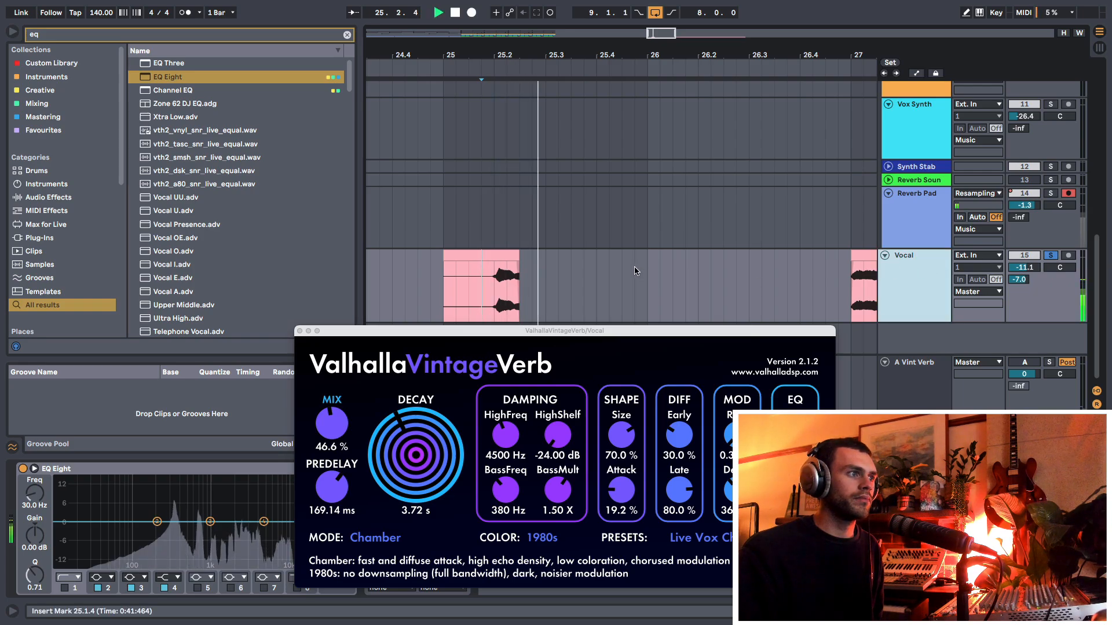
Raise the Vocal reverb's predelay to 284.17 ms during playback, stop, and reduce the predelay to 50.01 ms.
{"action": "left_click_drag", "start_coordinate": [329, 486], "coordinate": [332, 469]}
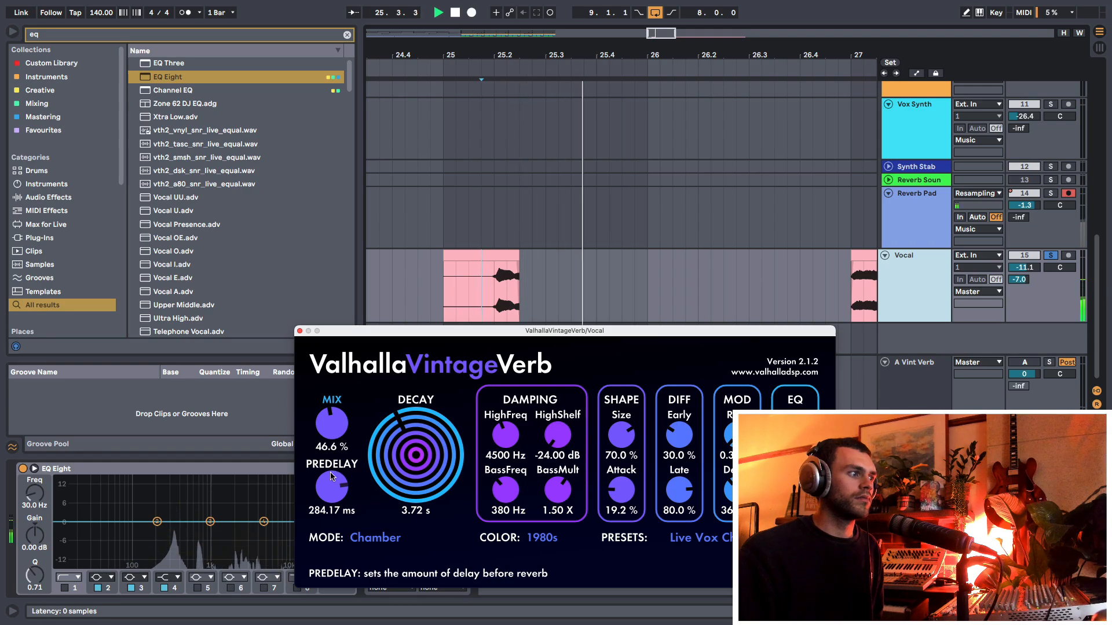
{"action": "key", "text": "space"}
{"action": "left_click_drag", "start_coordinate": [332, 476], "coordinate": [341, 514]}
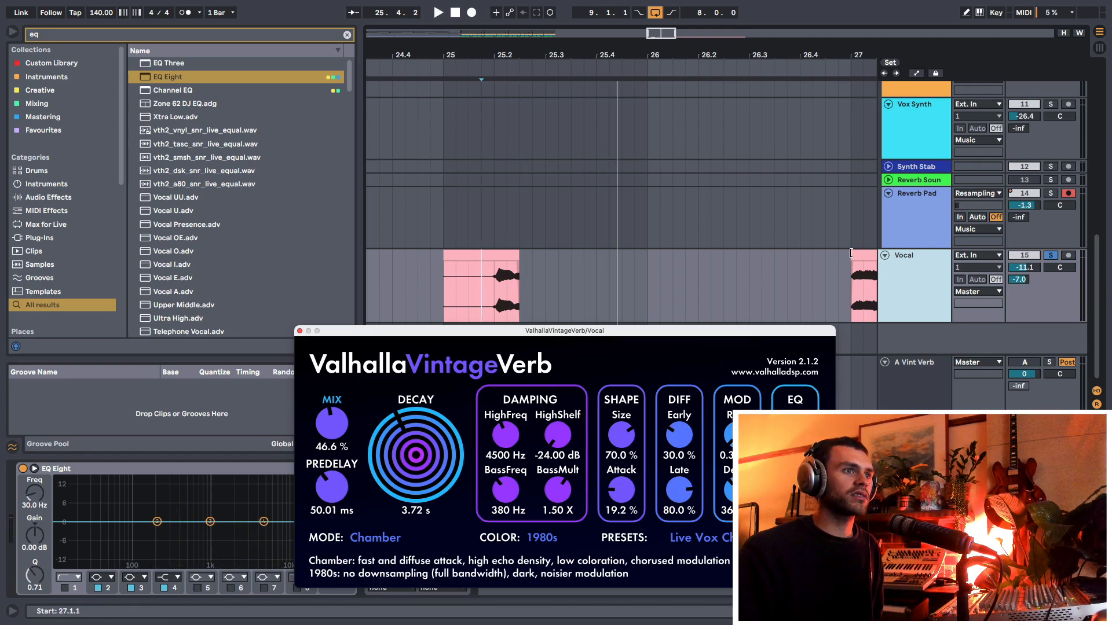
Extend the vocal clip back to 25.1.1 and set its reverb to a 0.59 s decay and 57.51 ms predelay.
{"action": "left_click_drag", "start_coordinate": [852, 258], "coordinate": [444, 270]}
{"action": "left_click_drag", "start_coordinate": [419, 438], "coordinate": [419, 447]}
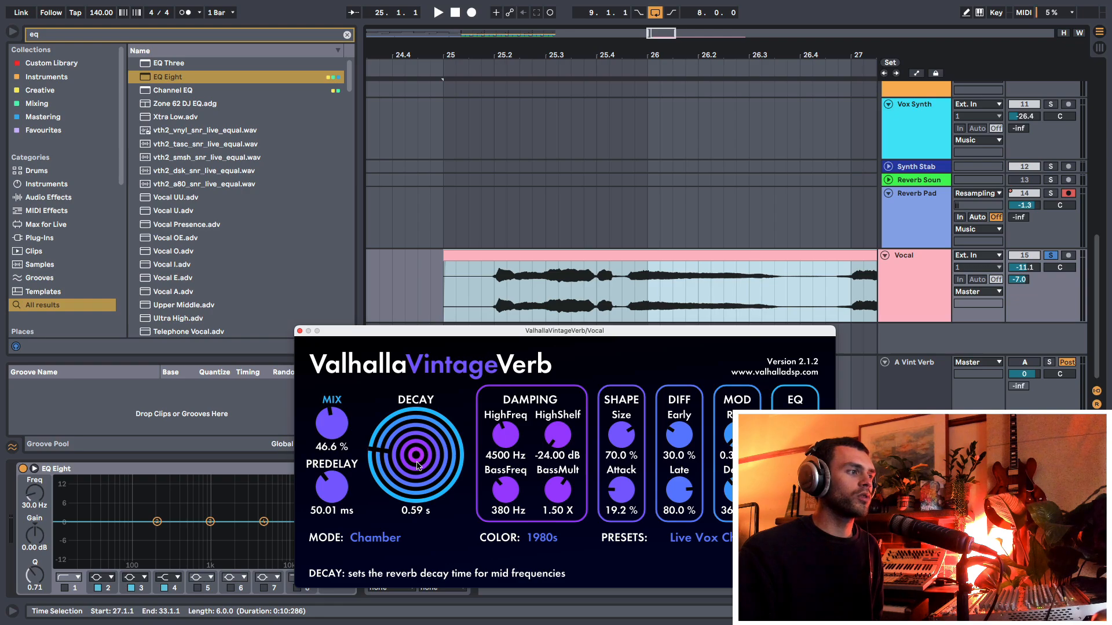
{"action": "left_click_drag", "start_coordinate": [334, 493], "coordinate": [334, 491]}
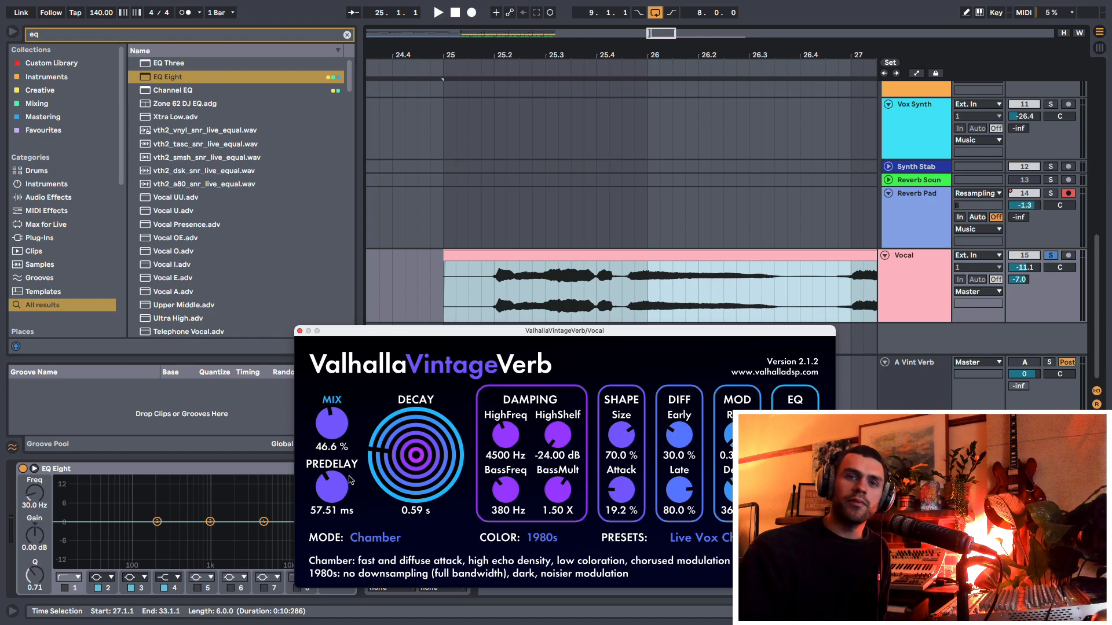
Play the vocal, refine its reverb to a 0.46 s decay and 42.82 ms predelay, and stop playback.
{"action": "key", "text": "space"}
{"action": "left_click_drag", "start_coordinate": [332, 484], "coordinate": [333, 491]}
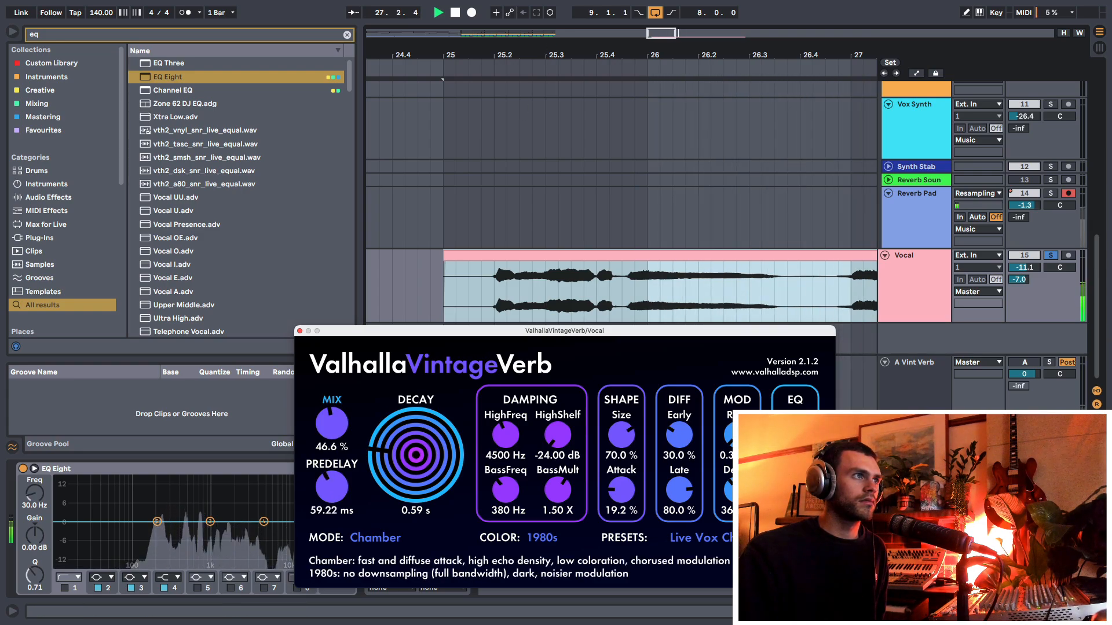
{"action": "left_click_drag", "start_coordinate": [533, 55], "coordinate": [457, 30]}
{"action": "left_click_drag", "start_coordinate": [432, 439], "coordinate": [432, 449]}
{"action": "left_click_drag", "start_coordinate": [341, 493], "coordinate": [340, 491]}
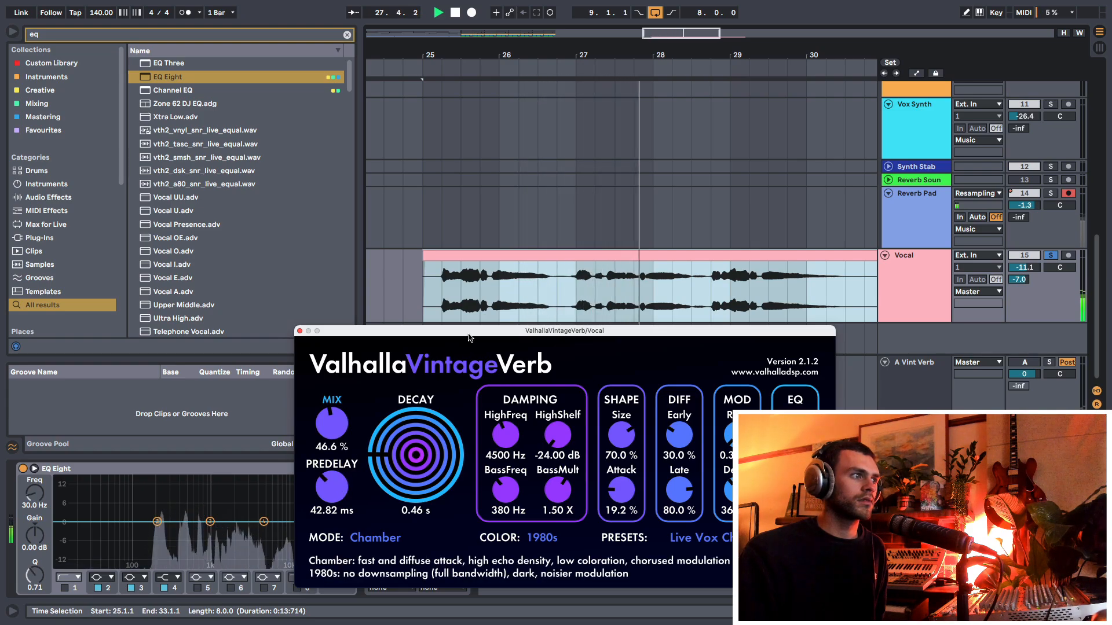
{"action": "key", "text": "space"}
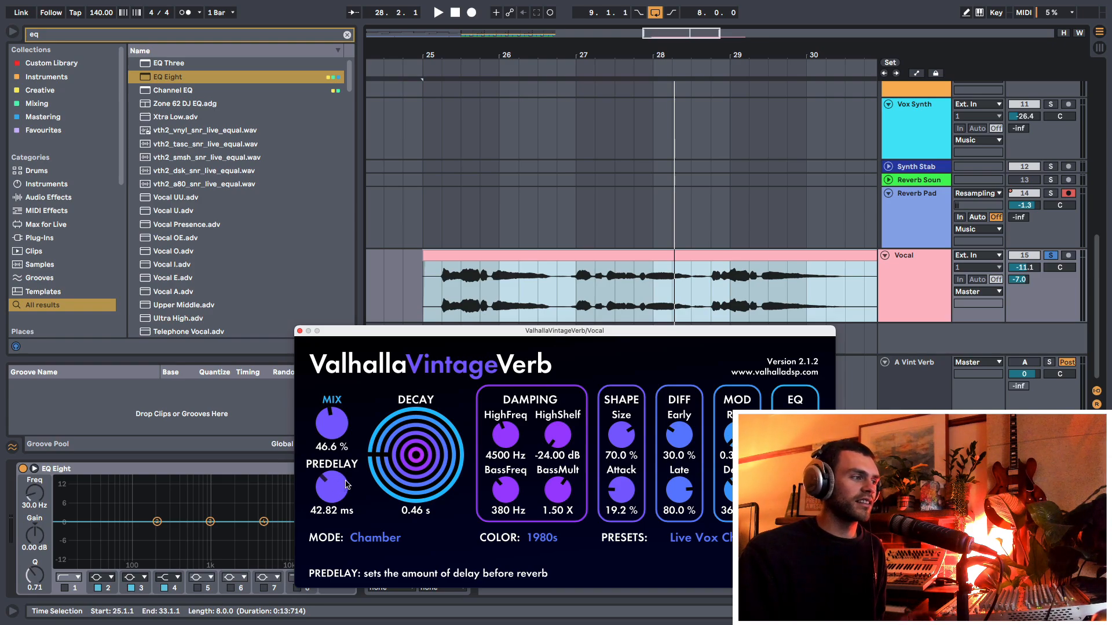
Place the insert marker at 25.1.1 on the Vocal track and raise its reverb decay to about 1.41 s.
{"action": "left_click_drag", "start_coordinate": [397, 331], "coordinate": [409, 328]}
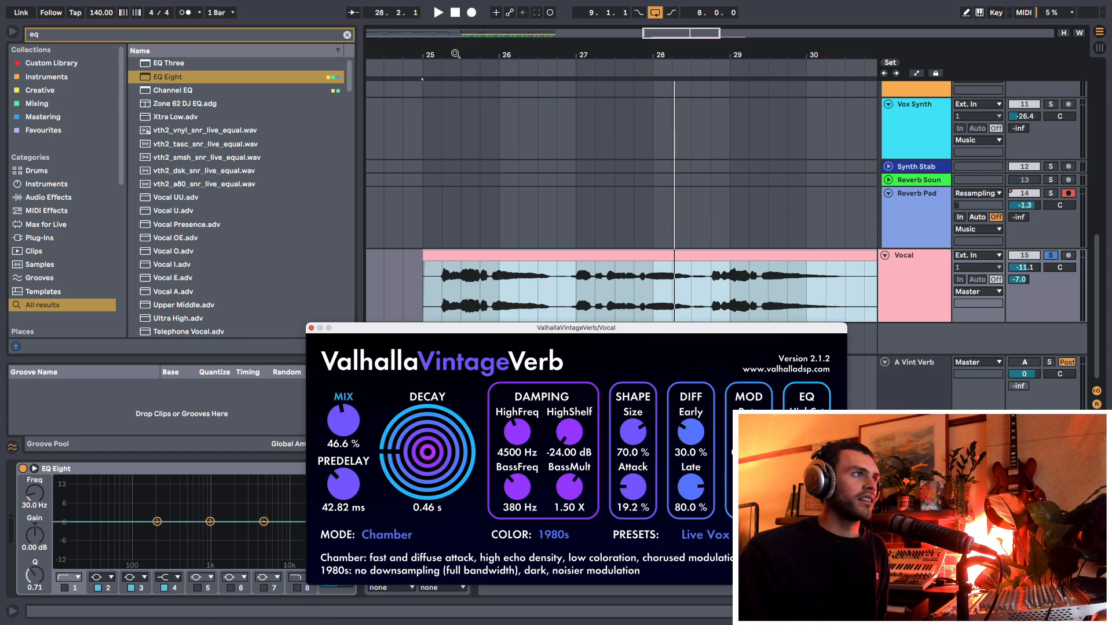
{"action": "left_click_drag", "start_coordinate": [455, 54], "coordinate": [484, 282]}
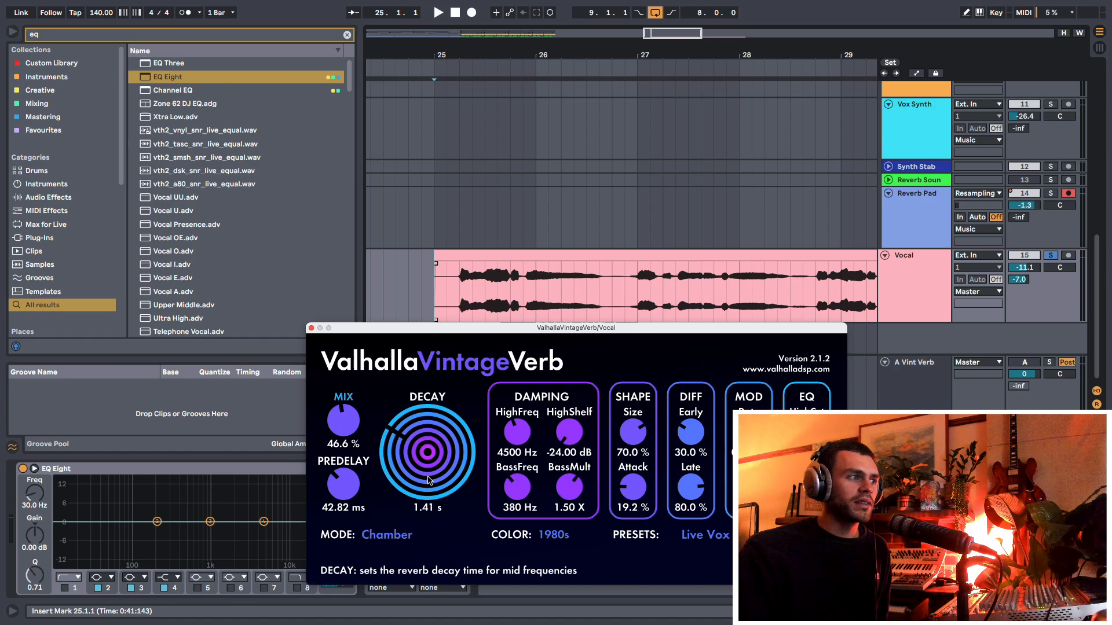
{"action": "left_click_drag", "start_coordinate": [429, 480], "coordinate": [429, 476]}
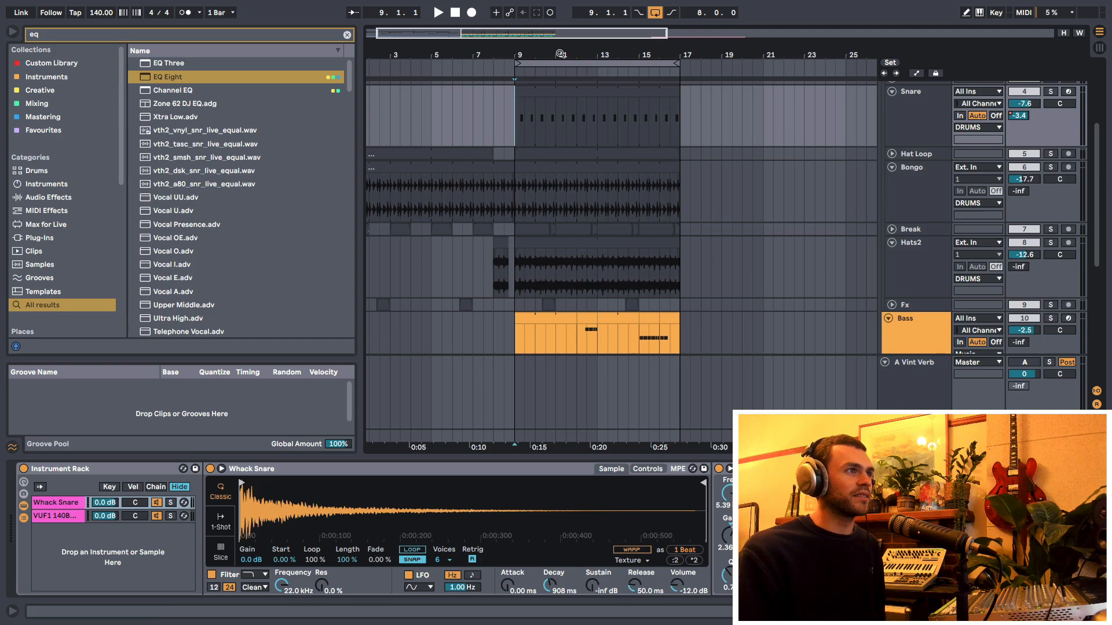
Look over the drum arrangement and compare the Snare's A Vint Verb send level at bar 1 and bar 9.
{"action": "mouse_move", "coordinate": [560, 54]}
{"action": "left_mouse_down"}
{"action": "mouse_move", "coordinate": [560, 77]}
{"action": "mouse_move", "coordinate": [557, 57]}
{"action": "left_mouse_up"}
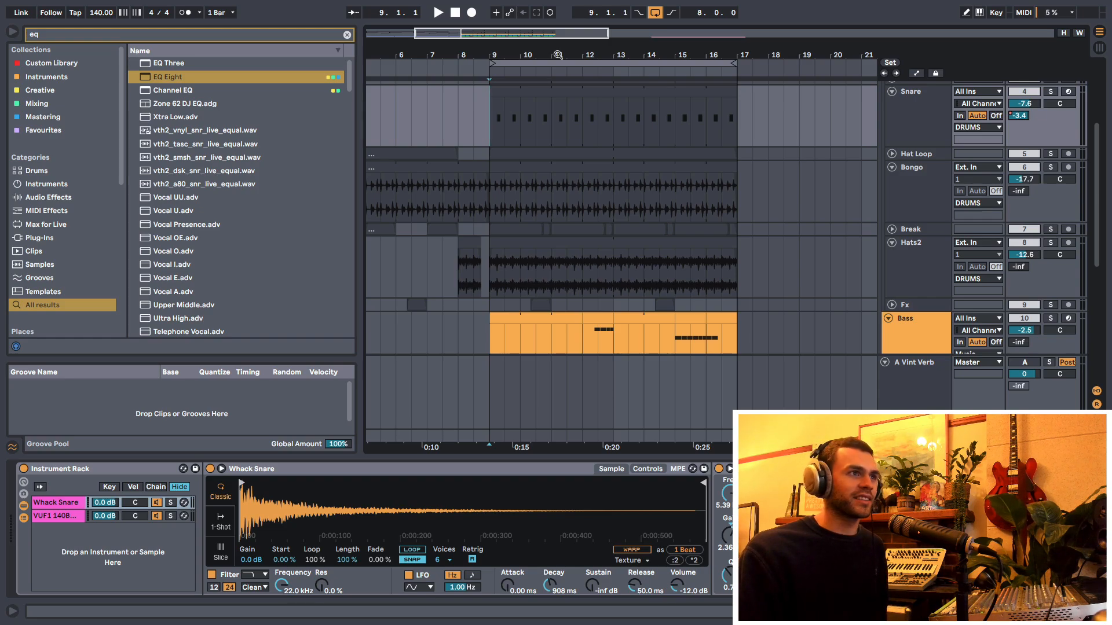
{"action": "left_click_drag", "start_coordinate": [558, 55], "coordinate": [558, 59]}
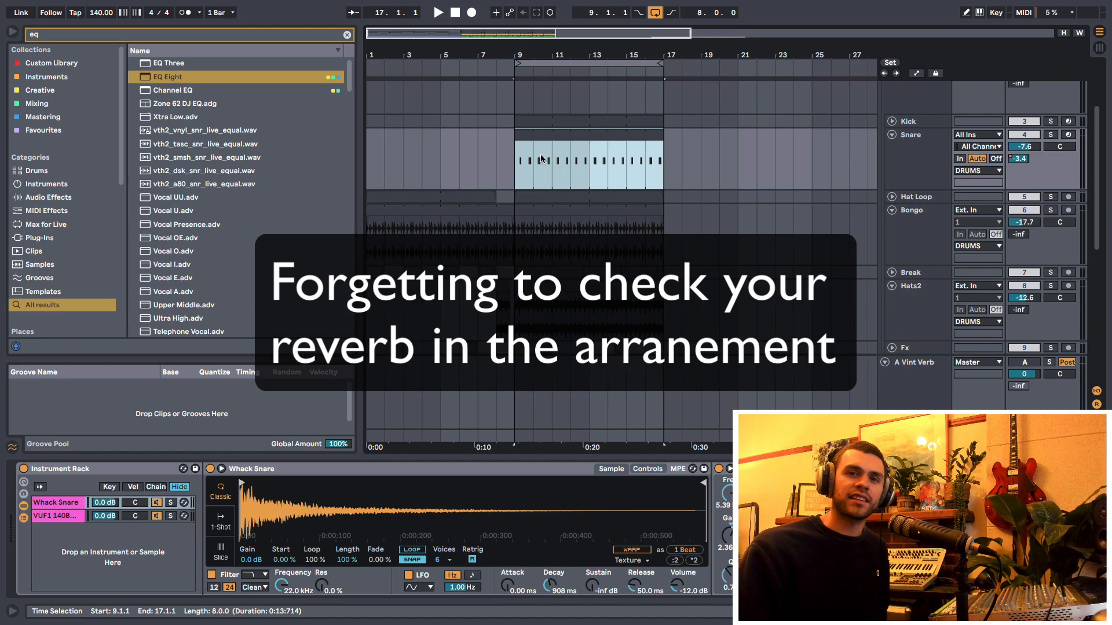
{"action": "left_click", "coordinate": [512, 176]}
{"action": "mouse_move", "coordinate": [560, 57]}
{"action": "left_mouse_down"}
{"action": "mouse_move", "coordinate": [560, 82]}
{"action": "mouse_move", "coordinate": [537, 56]}
{"action": "left_mouse_up"}
{"action": "scroll", "coordinate": [508, 259], "scroll_direction": "down", "scroll_amount": 5}
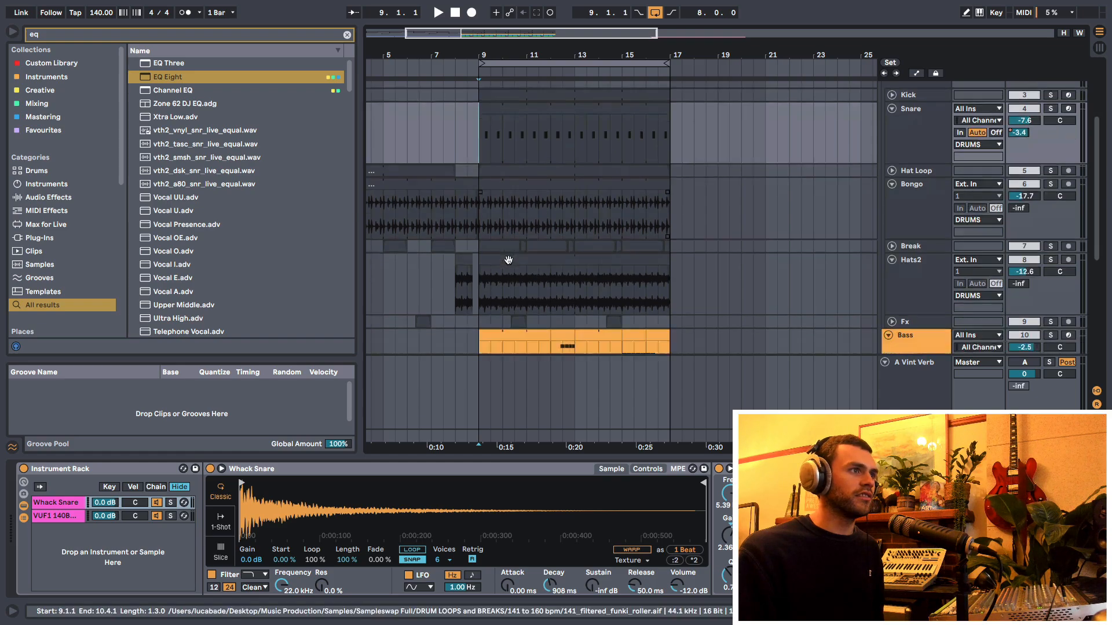
{"action": "scroll", "coordinate": [505, 267], "scroll_direction": "up", "scroll_amount": 7}
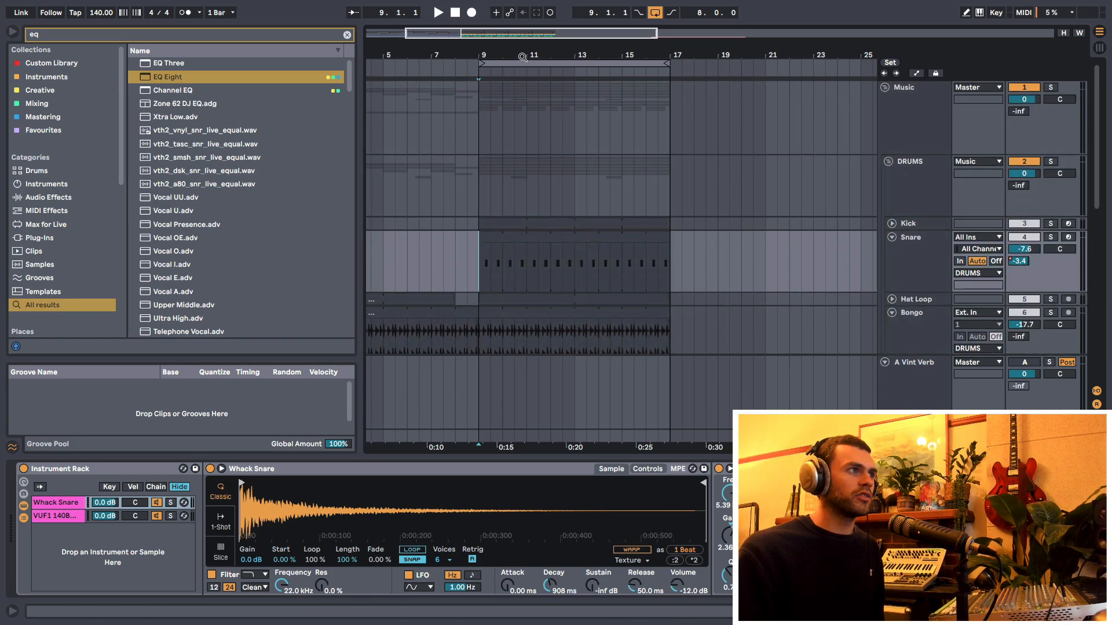
{"action": "scroll", "coordinate": [451, 266], "scroll_direction": "left", "scroll_amount": 5}
{"action": "left_click", "coordinate": [367, 279]}
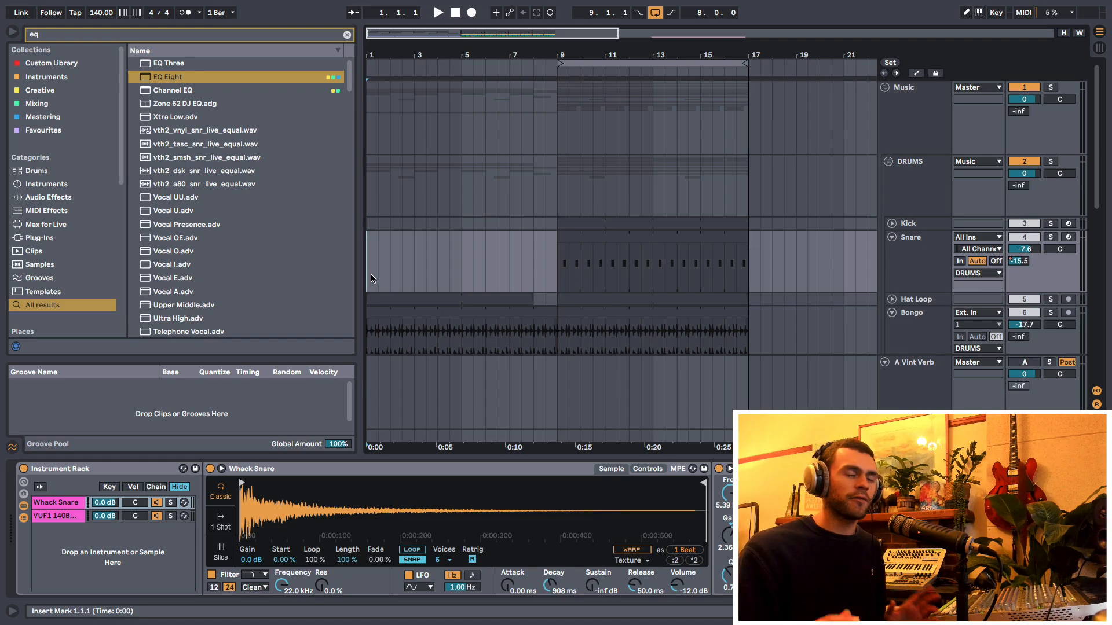
{"action": "left_click", "coordinate": [556, 270]}
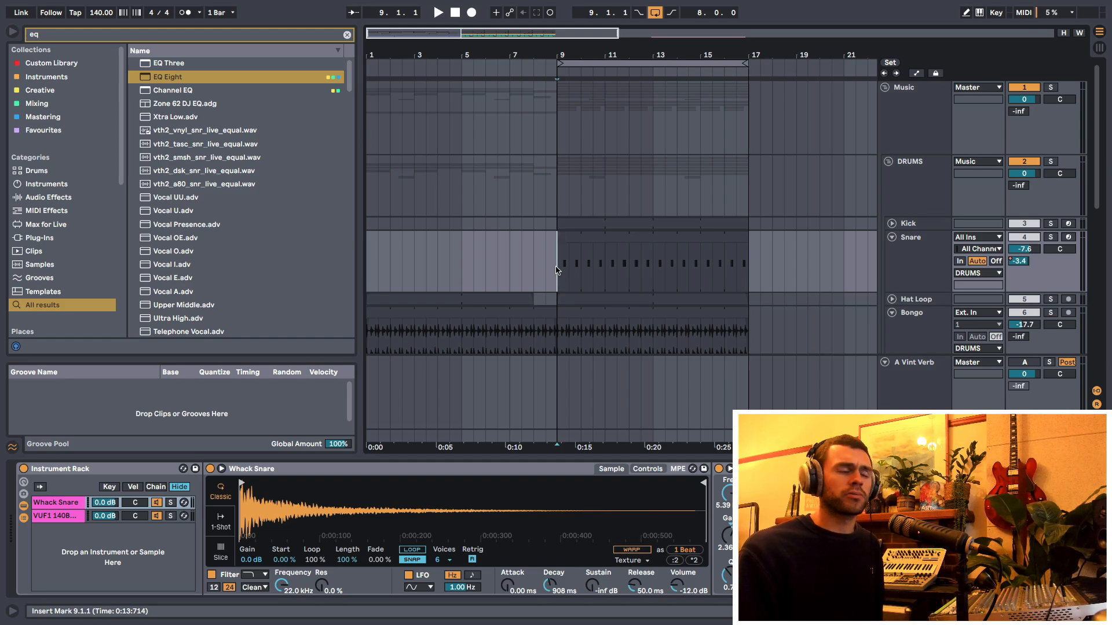
Check the A Vint Verb return track against the Snare track, leaving the Snare track selected.
{"action": "left_click_drag", "start_coordinate": [586, 59], "coordinate": [585, 65]}
{"action": "left_click", "coordinate": [935, 267]}
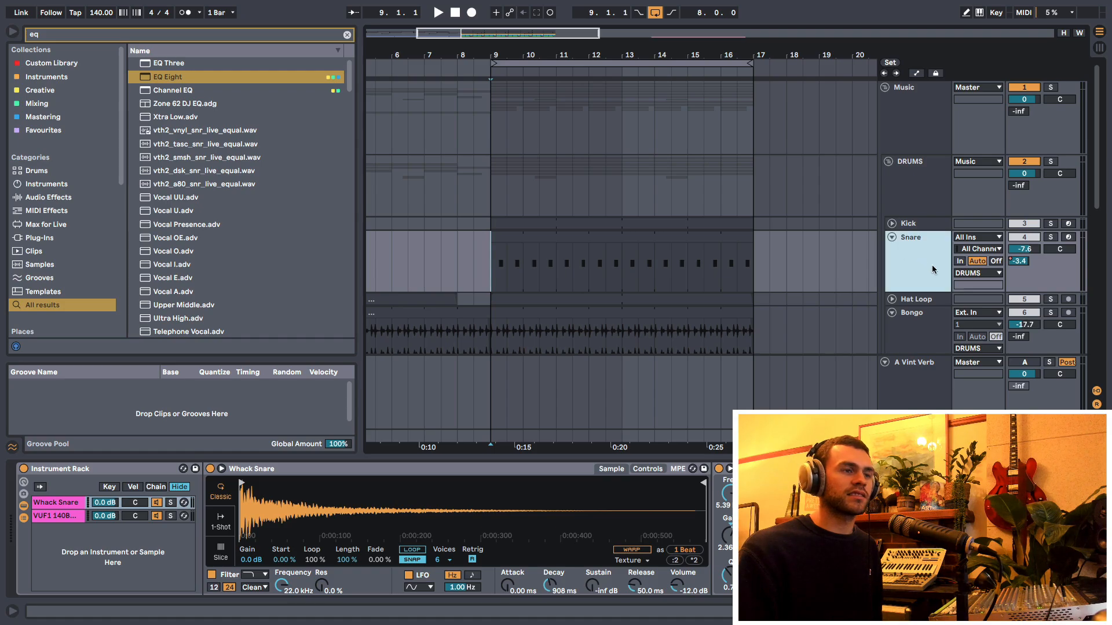
{"action": "left_click", "coordinate": [928, 400]}
{"action": "left_click", "coordinate": [924, 271]}
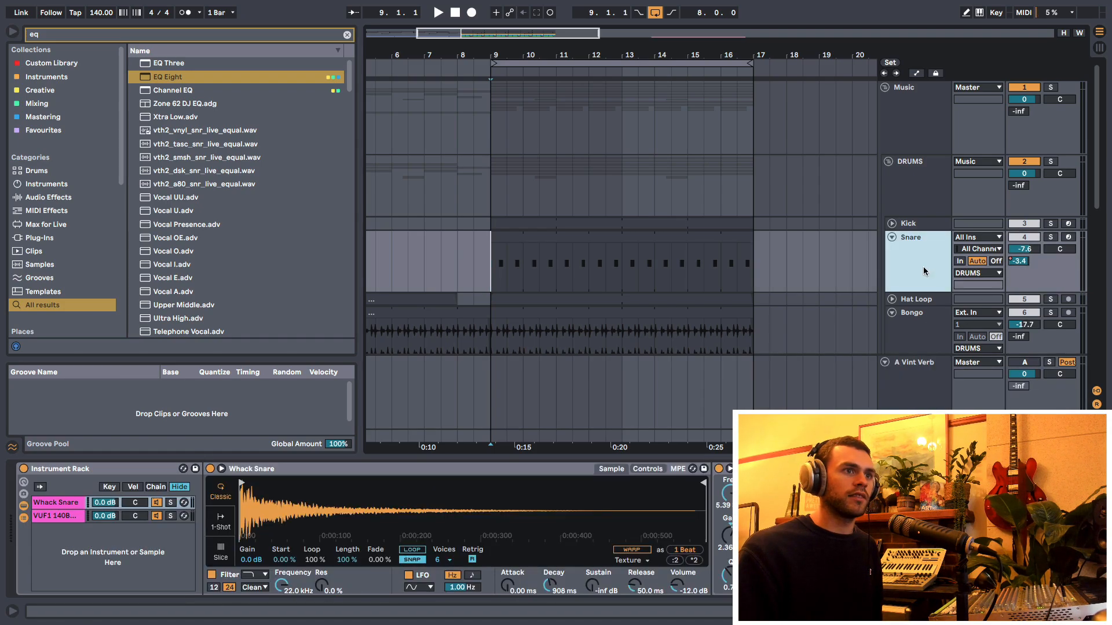
Play the arrangement from bar 9 with the DRUMS group soloed and look over the tracks below it.
{"action": "left_click", "coordinate": [1016, 264]}
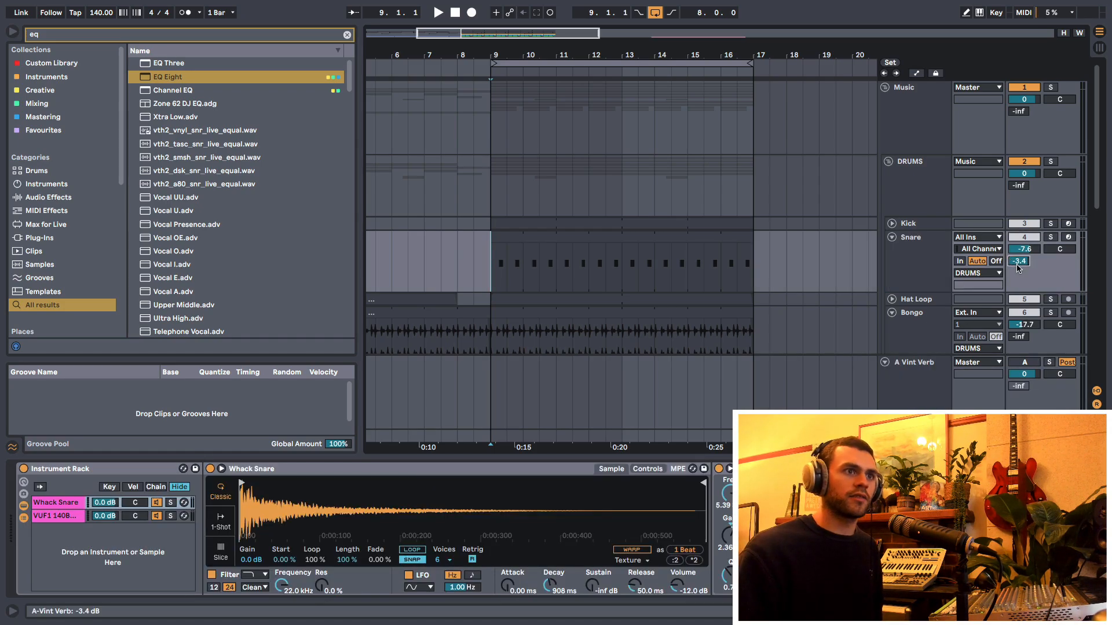
{"action": "left_click", "coordinate": [937, 267]}
{"action": "scroll", "coordinate": [578, 268], "scroll_direction": "down", "scroll_amount": 1}
{"action": "key", "text": "space"}
{"action": "scroll", "coordinate": [1048, 157], "scroll_direction": "up", "scroll_amount": 1}
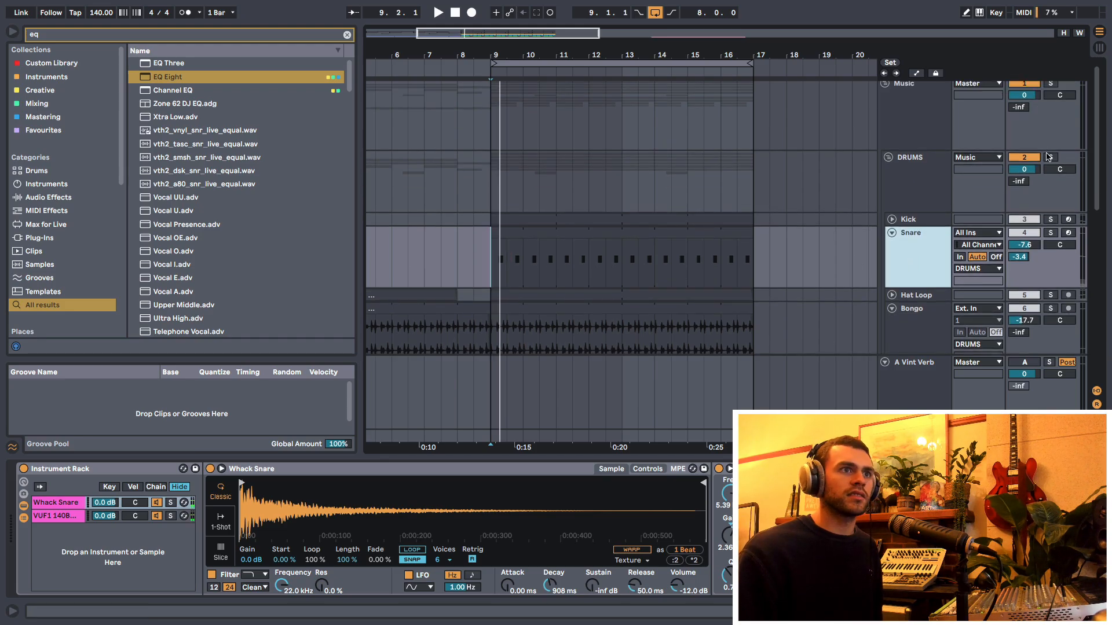
{"action": "left_click", "coordinate": [1048, 157]}
{"action": "scroll", "coordinate": [647, 240], "scroll_direction": "down", "scroll_amount": 2}
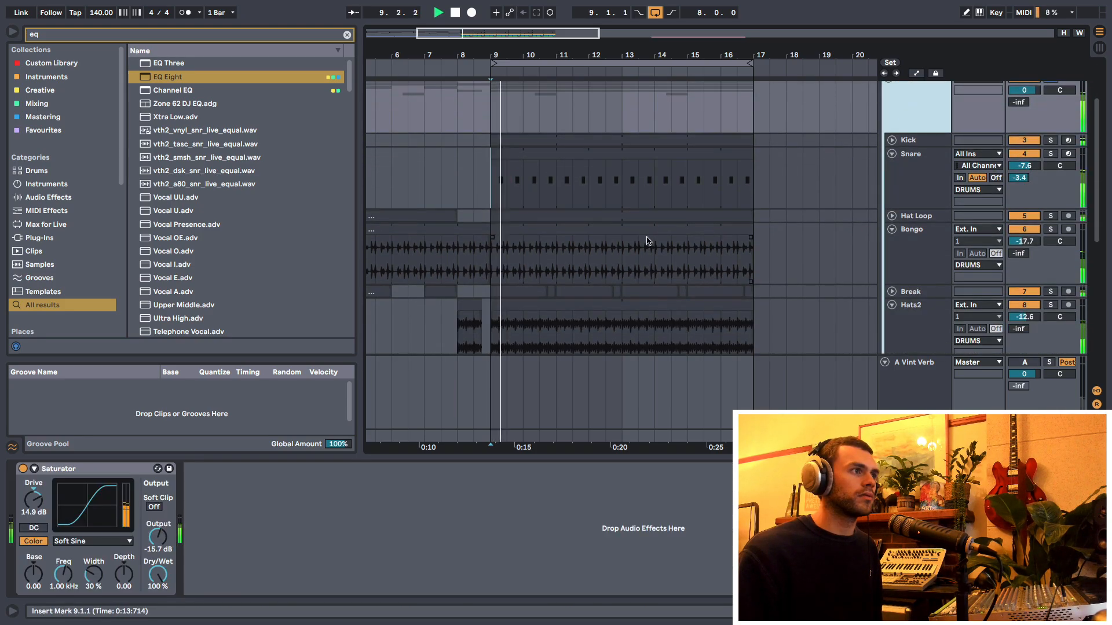
{"action": "scroll", "coordinate": [786, 251], "scroll_direction": "down", "scroll_amount": 5}
{"action": "scroll", "coordinate": [788, 250], "scroll_direction": "up", "scroll_amount": 3}
{"action": "scroll", "coordinate": [799, 248], "scroll_direction": "down", "scroll_amount": 1}
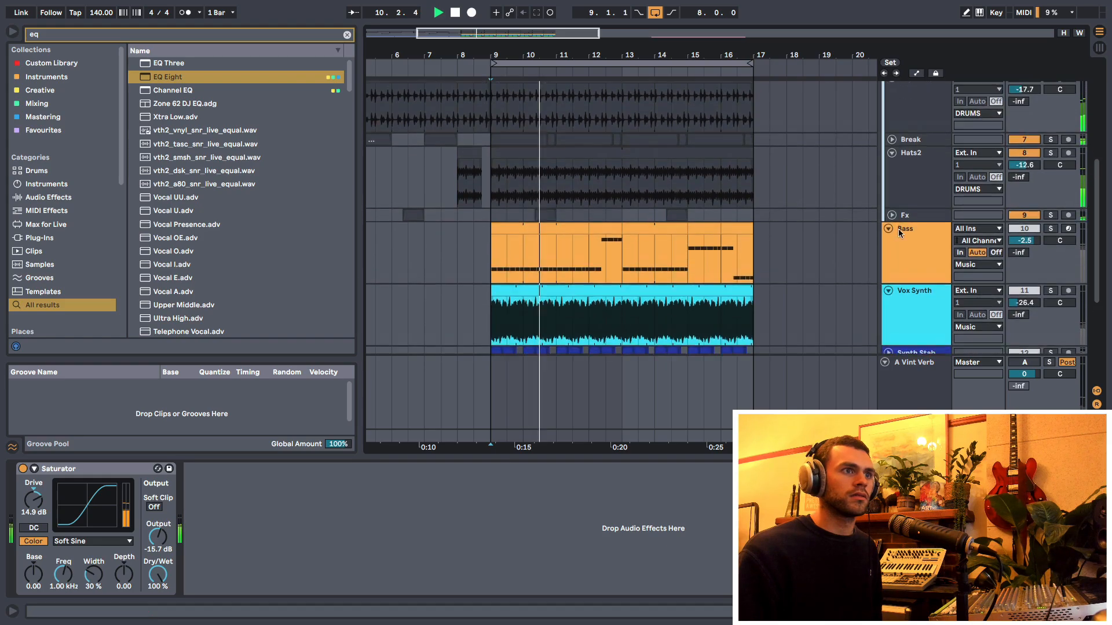
{"action": "scroll", "coordinate": [984, 220], "scroll_direction": "up", "scroll_amount": 5}
Take the DRUMS group out of solo and play from bar 9 with the Snare's A Vint Verb send lowered to -4.7 dB.
{"action": "left_click", "coordinate": [1051, 161]}
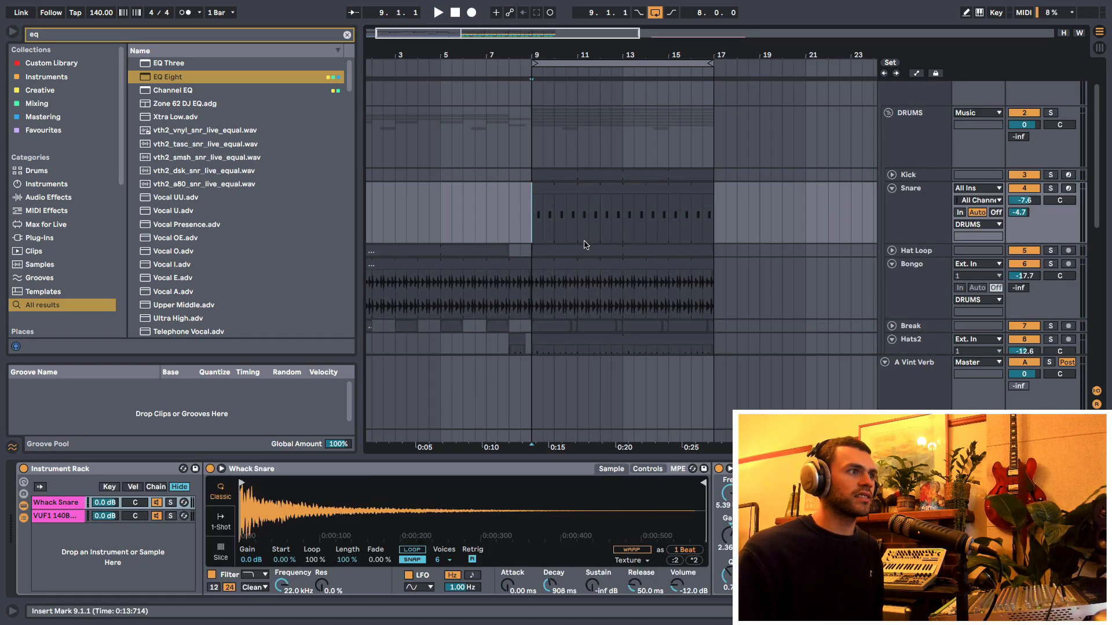
{"action": "key", "text": "space"}
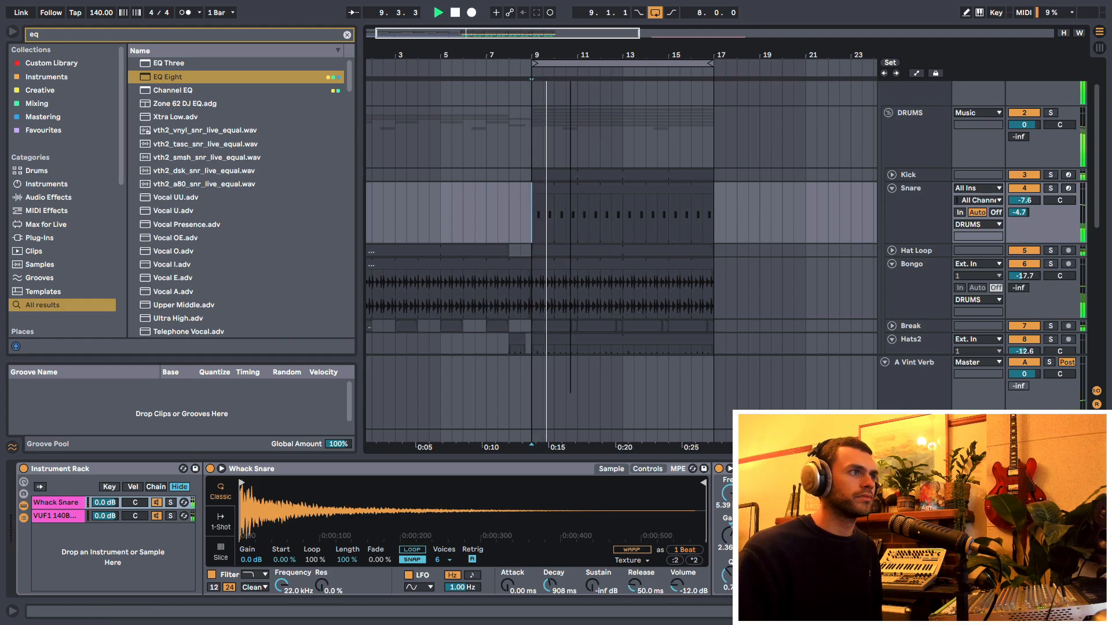
{"action": "scroll", "coordinate": [562, 202], "scroll_direction": "down", "scroll_amount": 2}
{"action": "scroll", "coordinate": [561, 202], "scroll_direction": "up", "scroll_amount": 1}
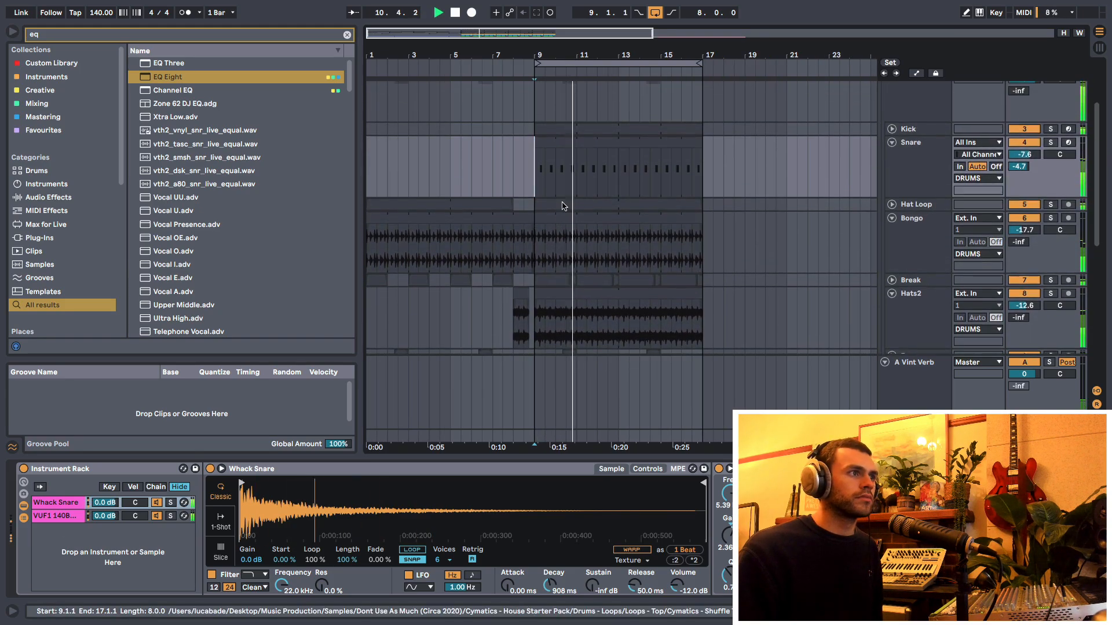
{"action": "scroll", "coordinate": [562, 205], "scroll_direction": "up", "scroll_amount": 2}
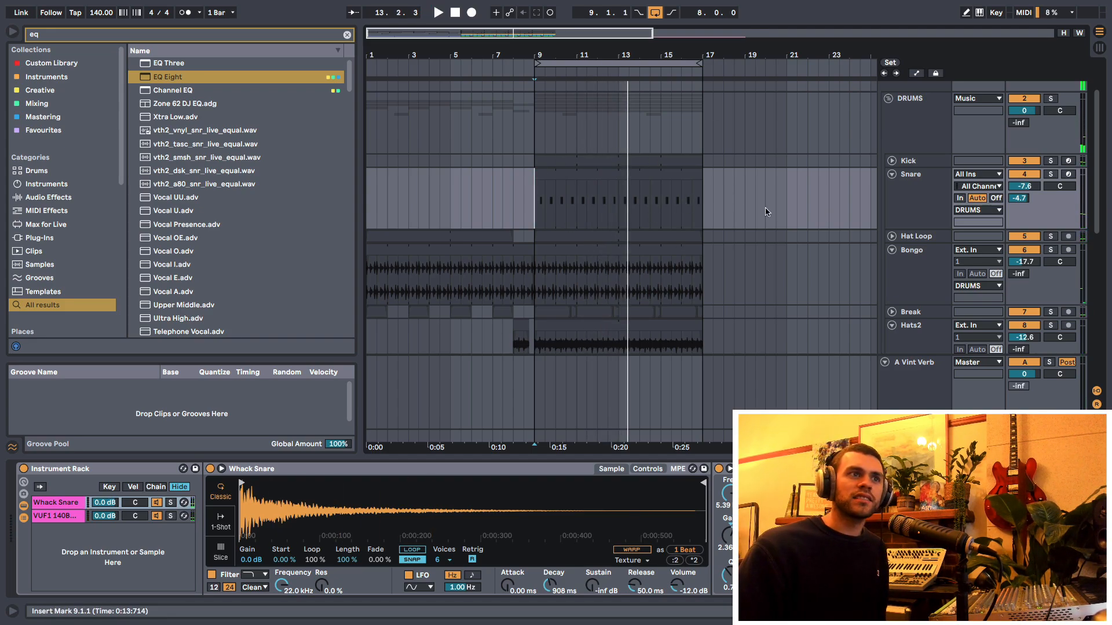
Extend the start of the Snare clip from bar 9 back to bar 1 and place the insert marker at 1.1.1.
{"action": "left_click", "coordinate": [559, 187]}
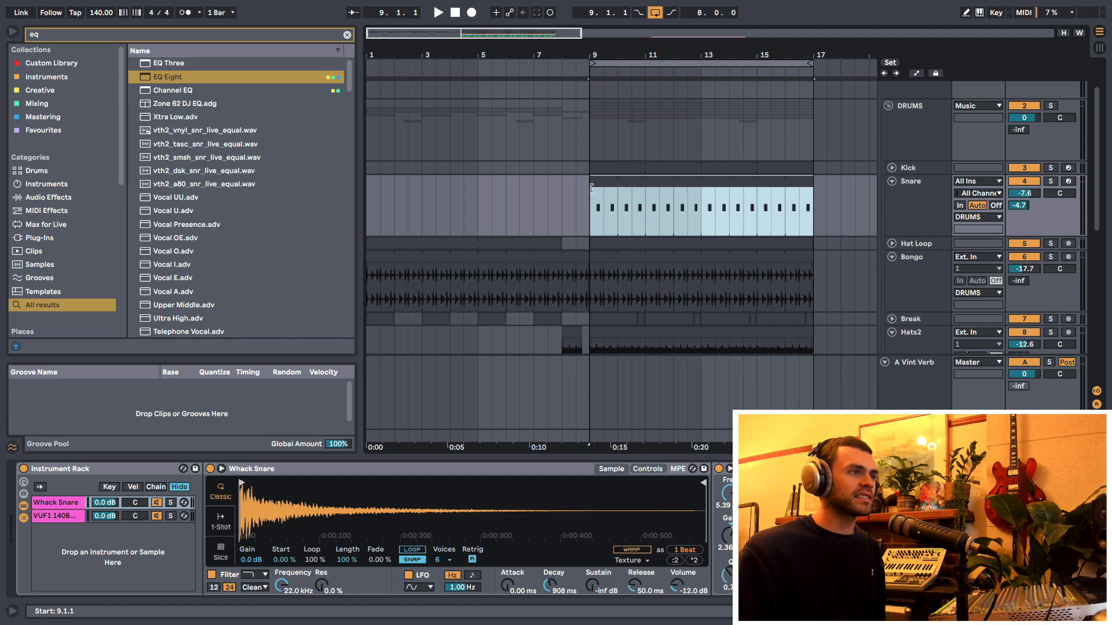
{"action": "left_click_drag", "start_coordinate": [592, 187], "coordinate": [366, 219]}
{"action": "left_click", "coordinate": [366, 219]}
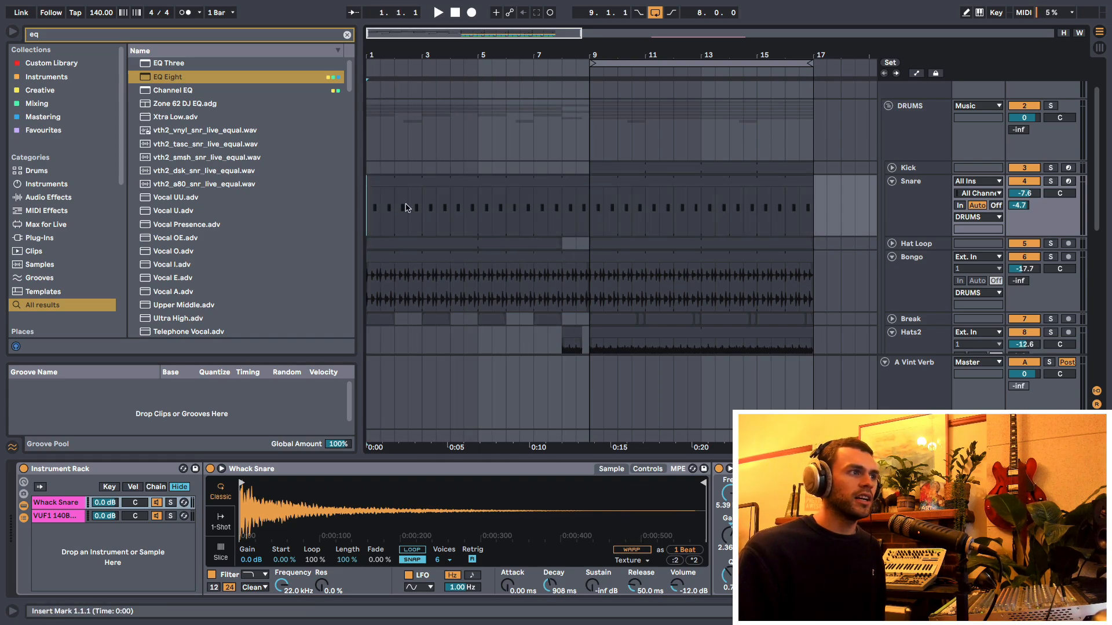
Play the extended snare pattern with the other drums from bar 1 and stop around bar 5.
{"action": "scroll", "coordinate": [579, 227], "scroll_direction": "down", "scroll_amount": 3}
{"action": "scroll", "coordinate": [561, 226], "scroll_direction": "up", "scroll_amount": 2}
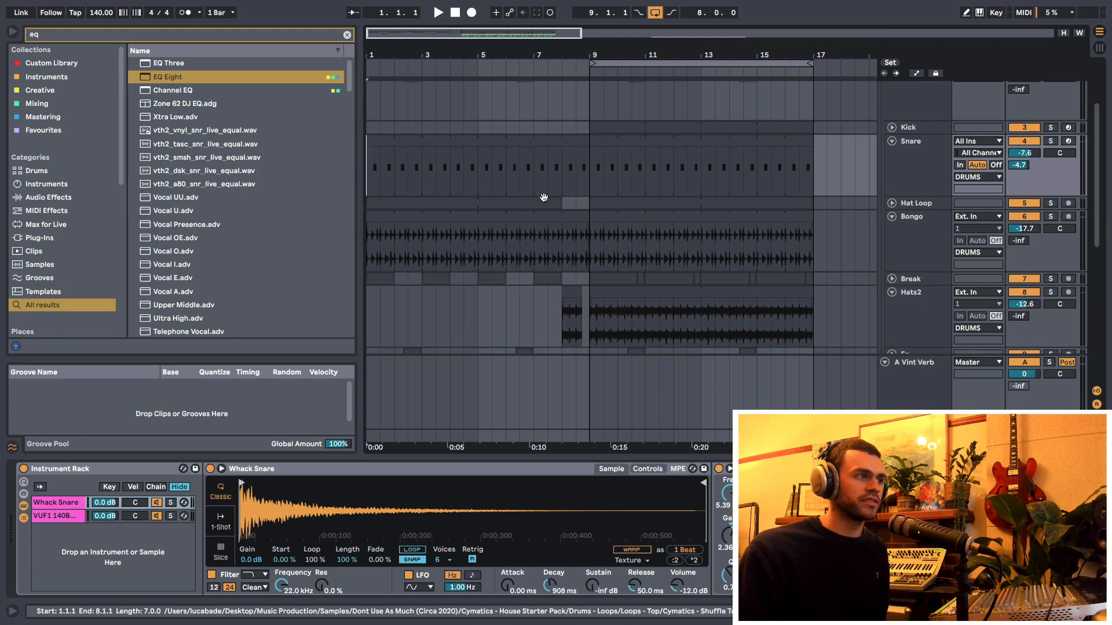
{"action": "key", "text": "space"}
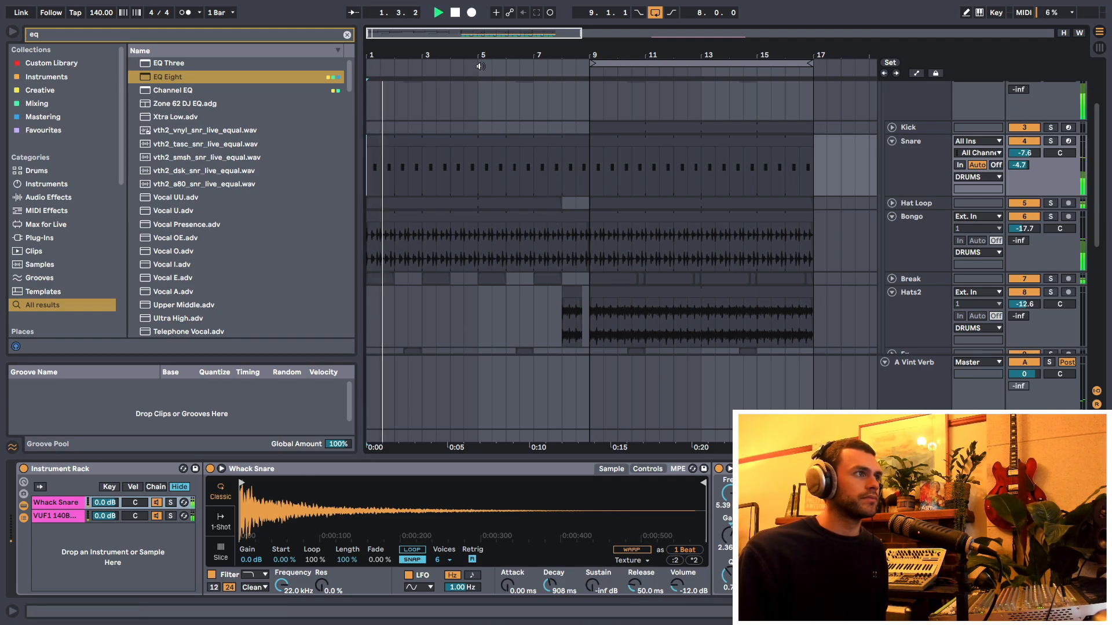
{"action": "key", "text": "minus"}
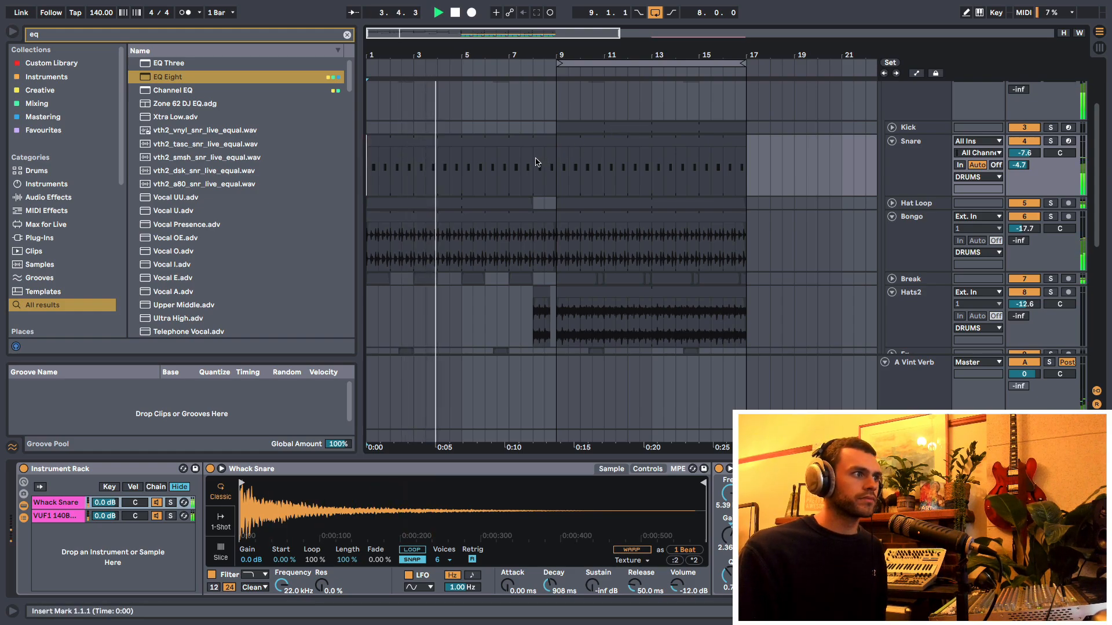
{"action": "key", "text": "space"}
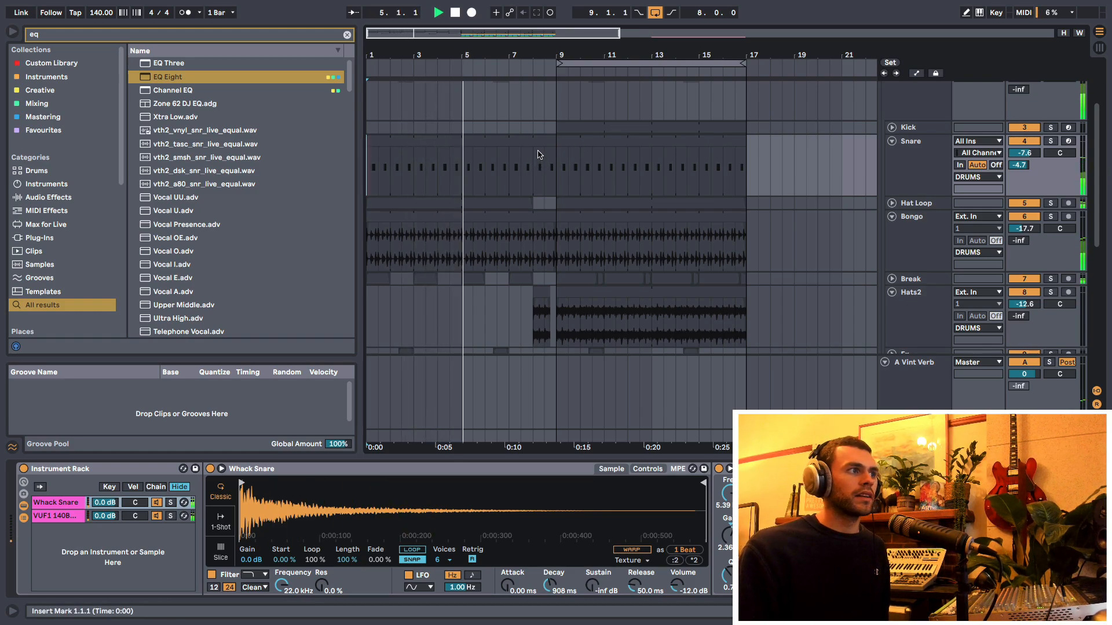
Expose ValhallaVintageVerb's Decay as a device parameter on the A Vint Verb return and close the plug-in window.
{"action": "left_click", "coordinate": [892, 165]}
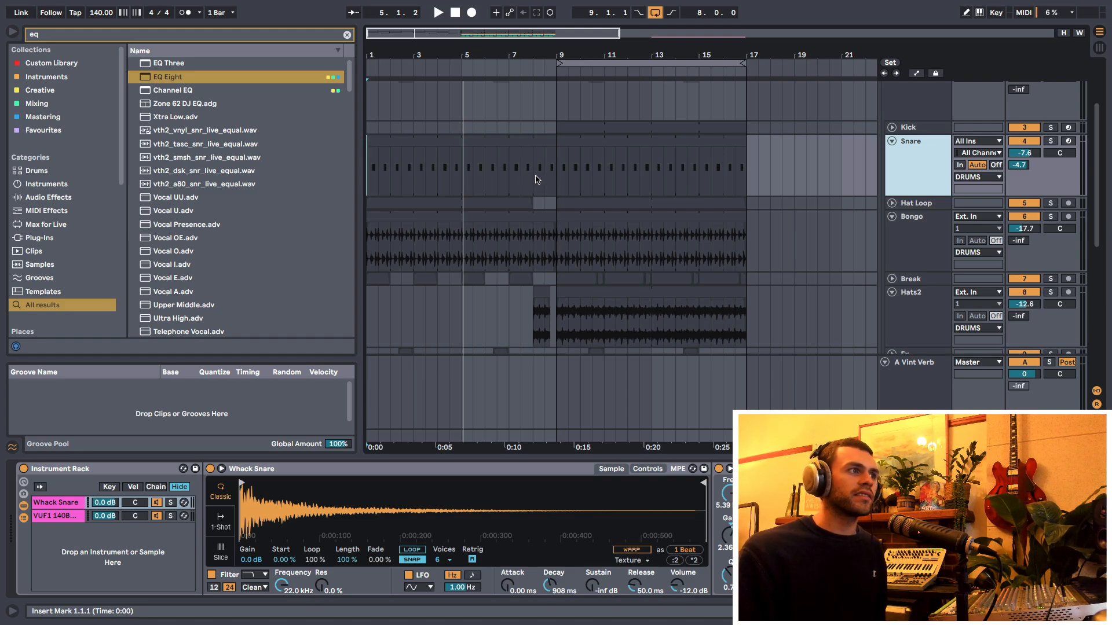
{"action": "left_click", "coordinate": [910, 389]}
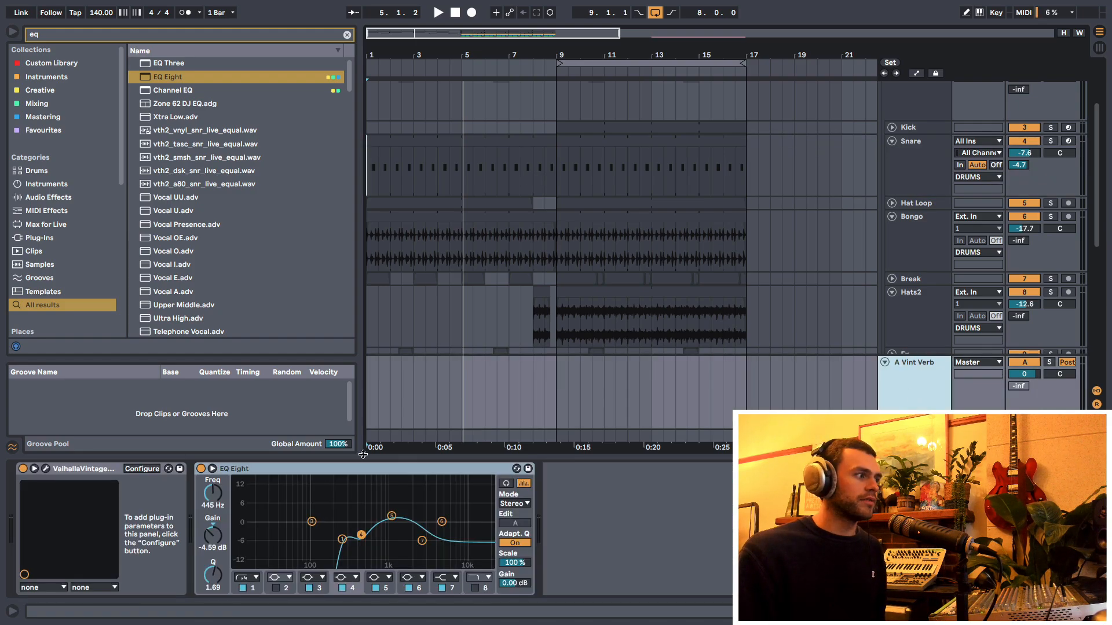
{"action": "left_click", "coordinate": [143, 469]}
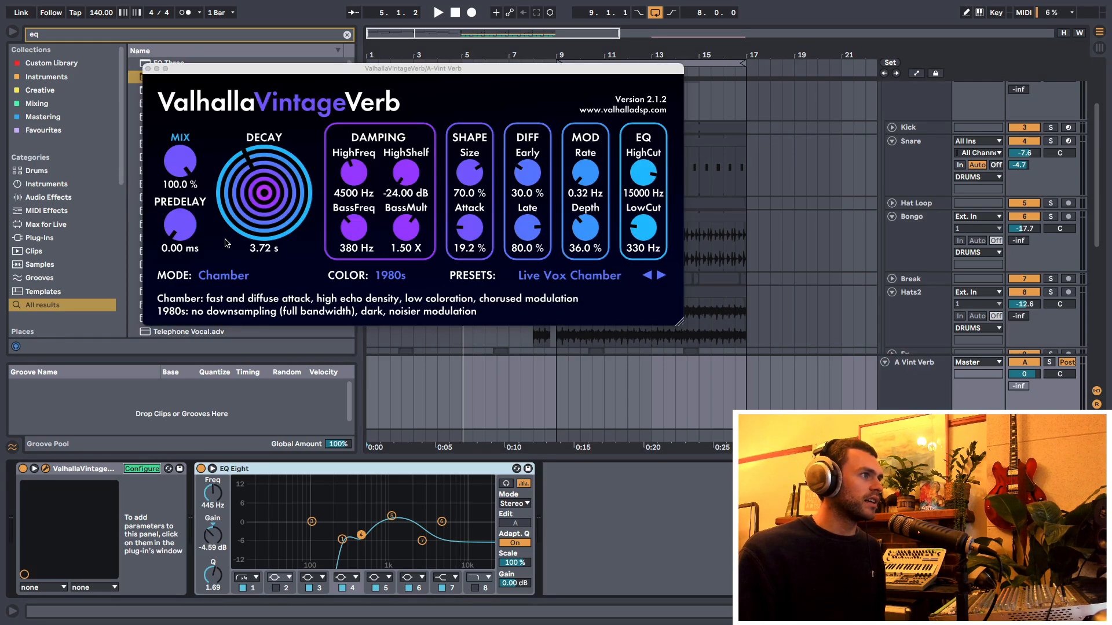
{"action": "left_click", "coordinate": [274, 210]}
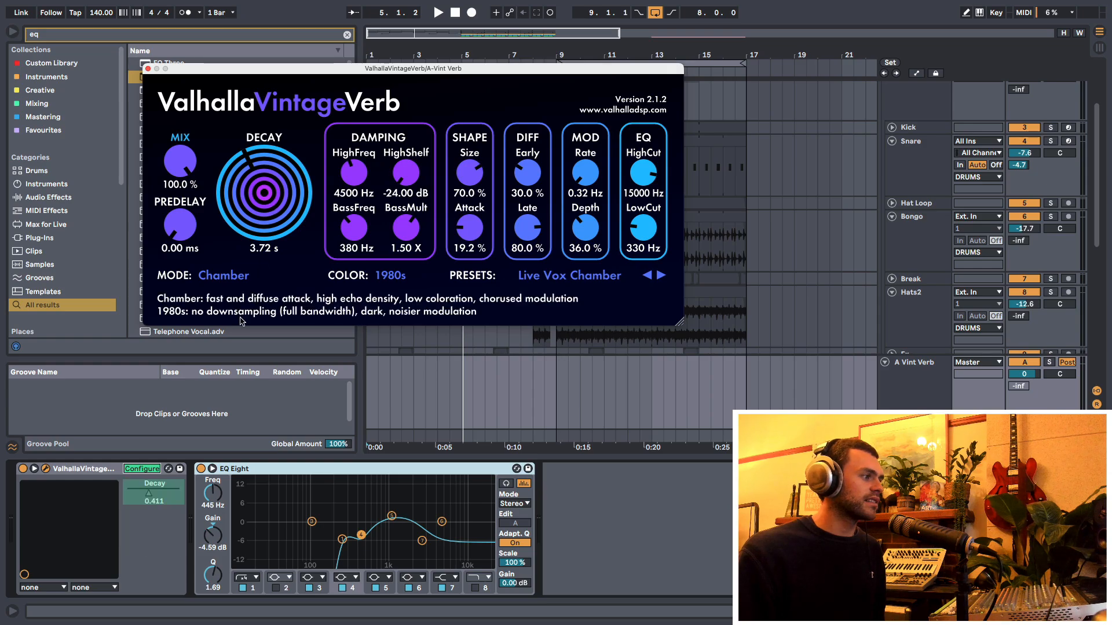
{"action": "left_click", "coordinate": [157, 469]}
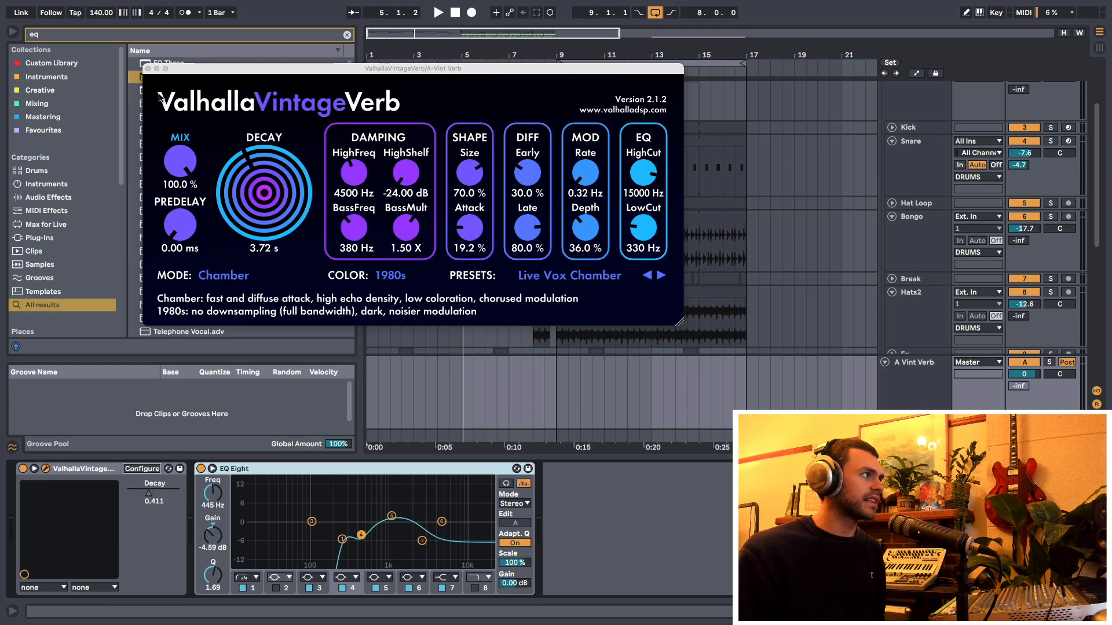
{"action": "left_click", "coordinate": [149, 69]}
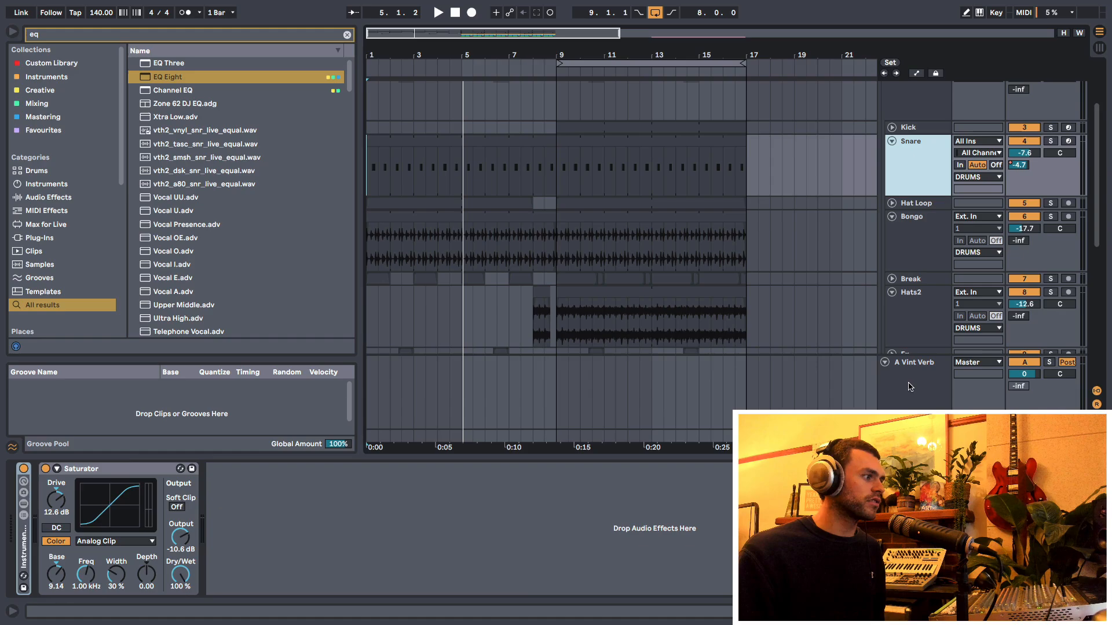
Automate the A Vint Verb return's Decay at about 0.27 until just before bar 9, ramping up into bar 9, and audition it.
{"action": "left_click", "coordinate": [910, 387]}
{"action": "right_click", "coordinate": [150, 492]}
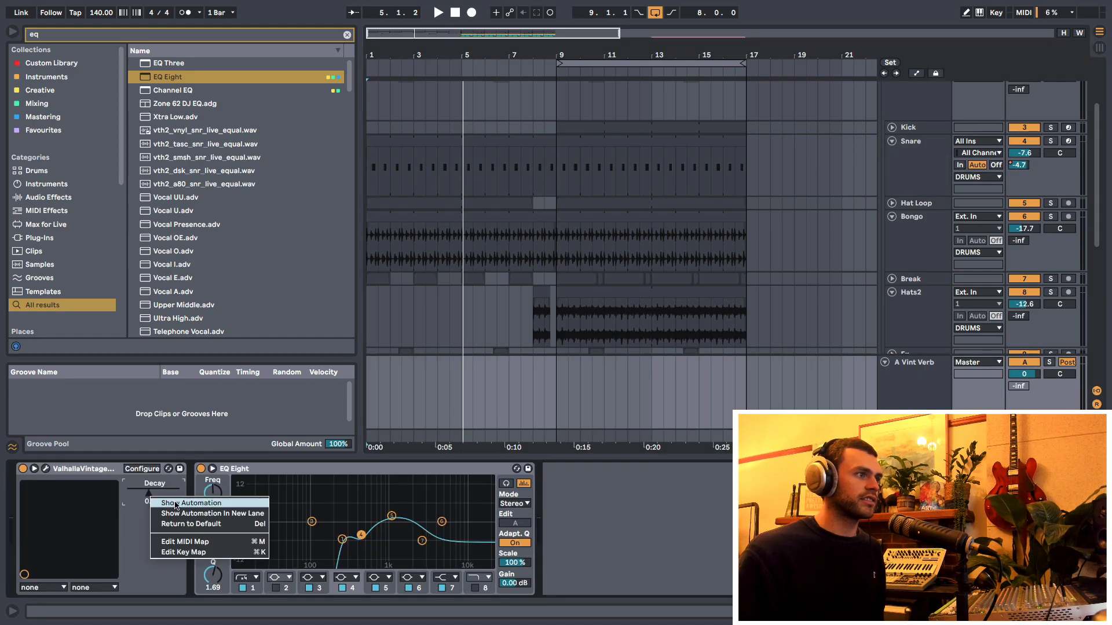
{"action": "left_click", "coordinate": [174, 503]}
{"action": "left_click", "coordinate": [551, 408]}
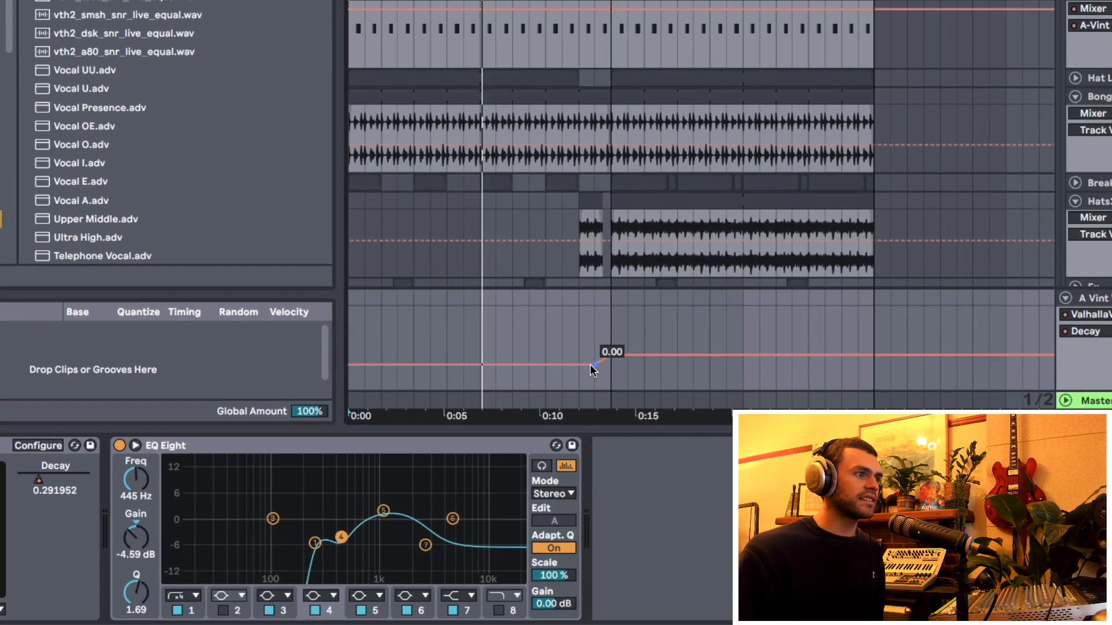
{"action": "left_click_drag", "start_coordinate": [591, 365], "coordinate": [588, 372]}
{"action": "key", "text": "space"}
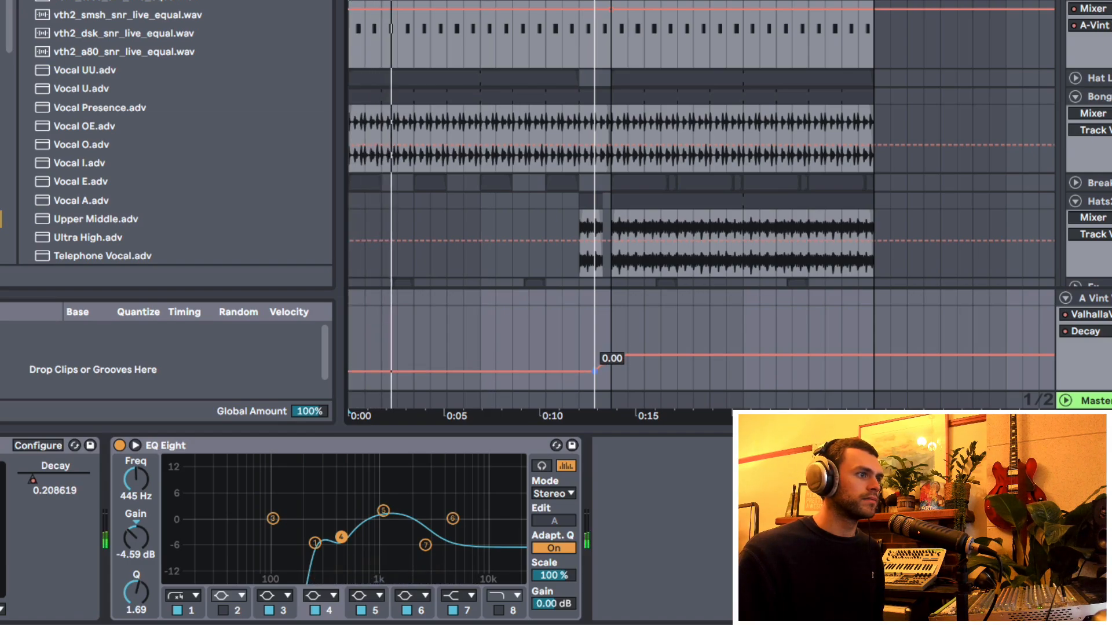
{"action": "left_click", "coordinate": [513, 336]}
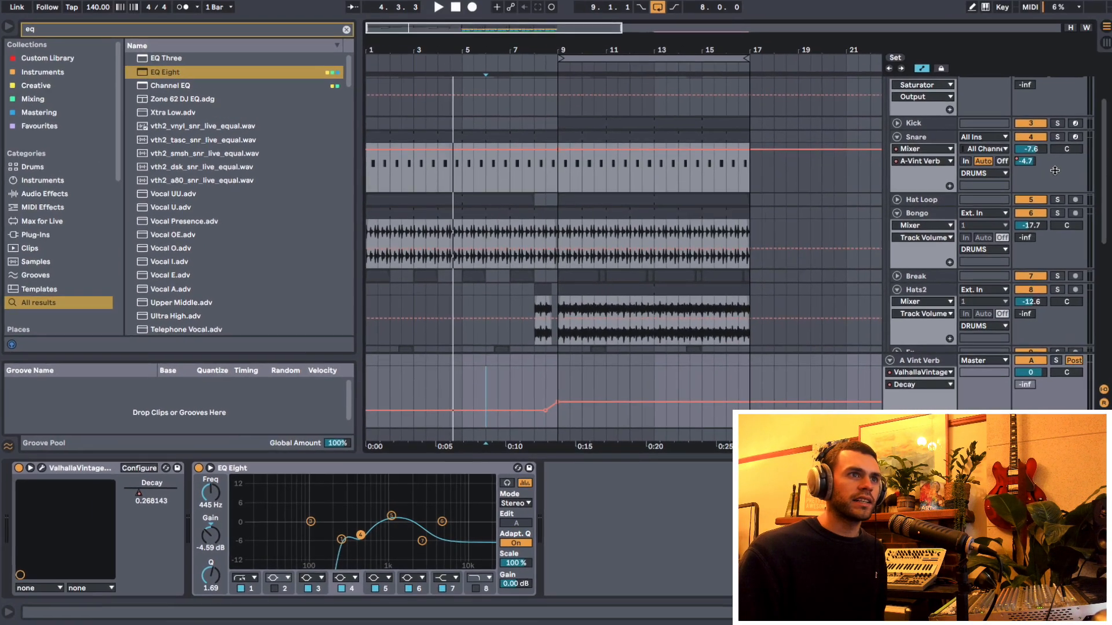
Automate the Snare's A Vint Verb send at -11.0 dB before bar 9, ramping up into bar 9, and play through the transition.
{"action": "right_click", "coordinate": [1020, 166]}
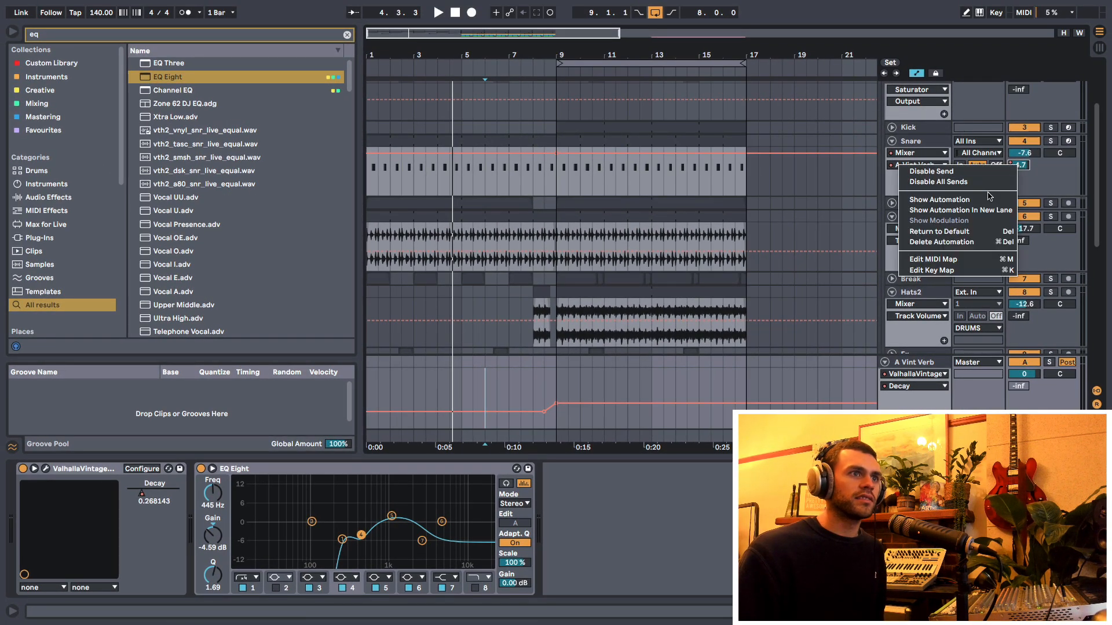
{"action": "left_click", "coordinate": [996, 167]}
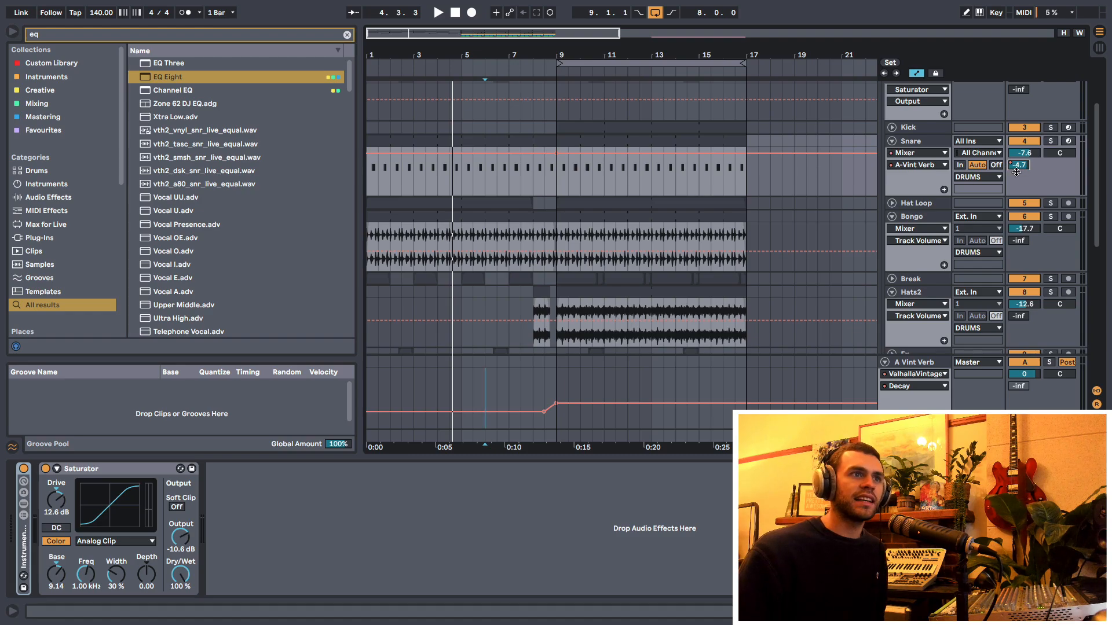
{"action": "left_click", "coordinate": [544, 154]}
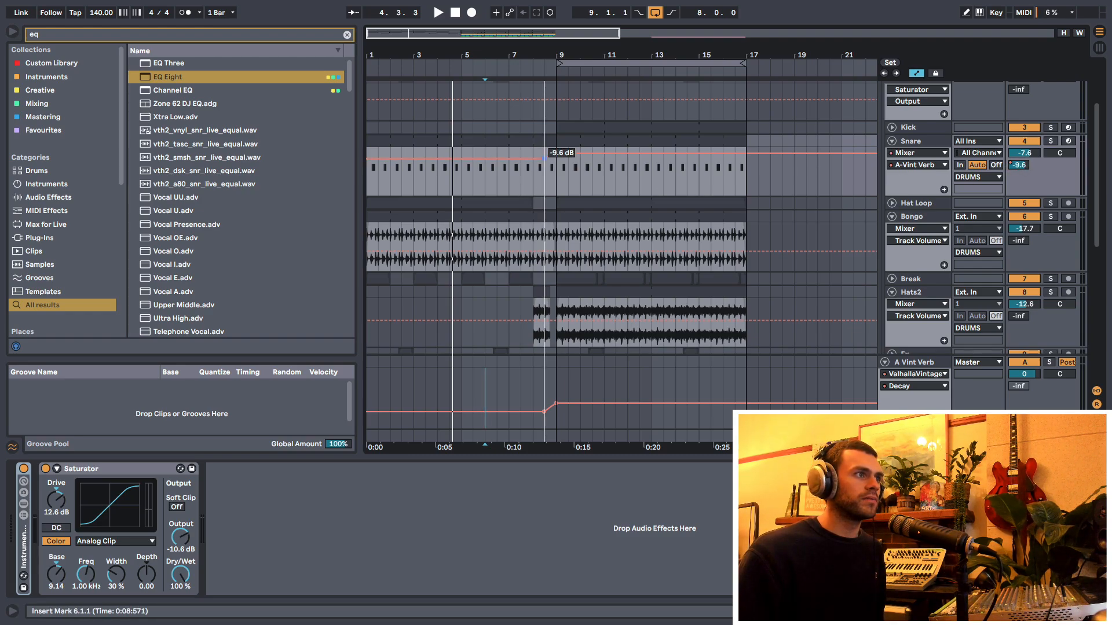
{"action": "key", "text": "space"}
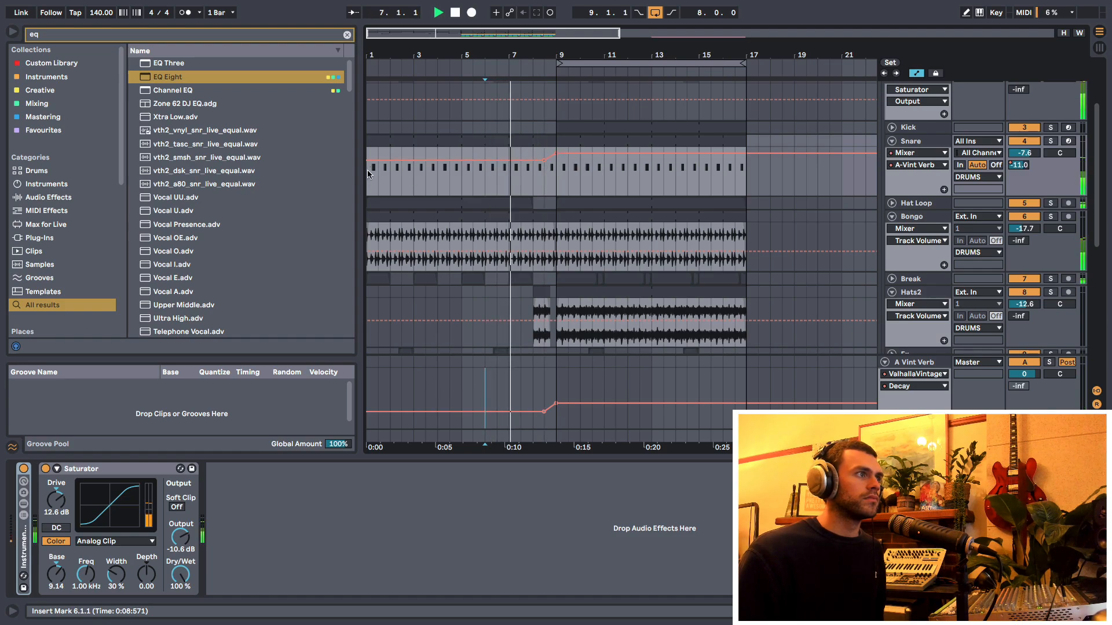
{"action": "key", "text": "a"}
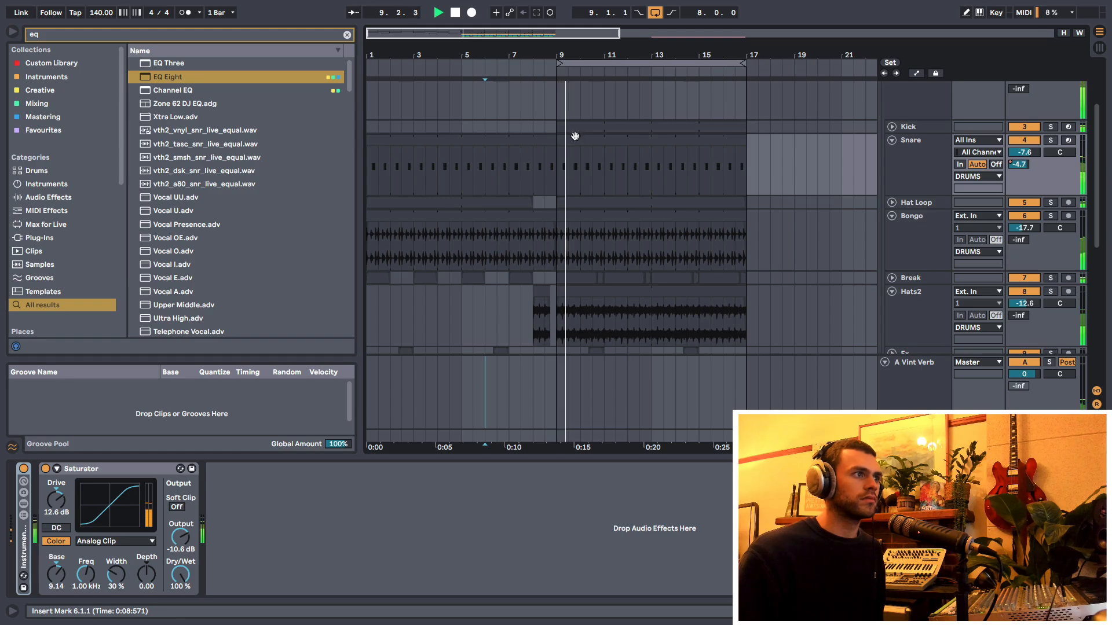
{"action": "left_click", "coordinate": [374, 181]}
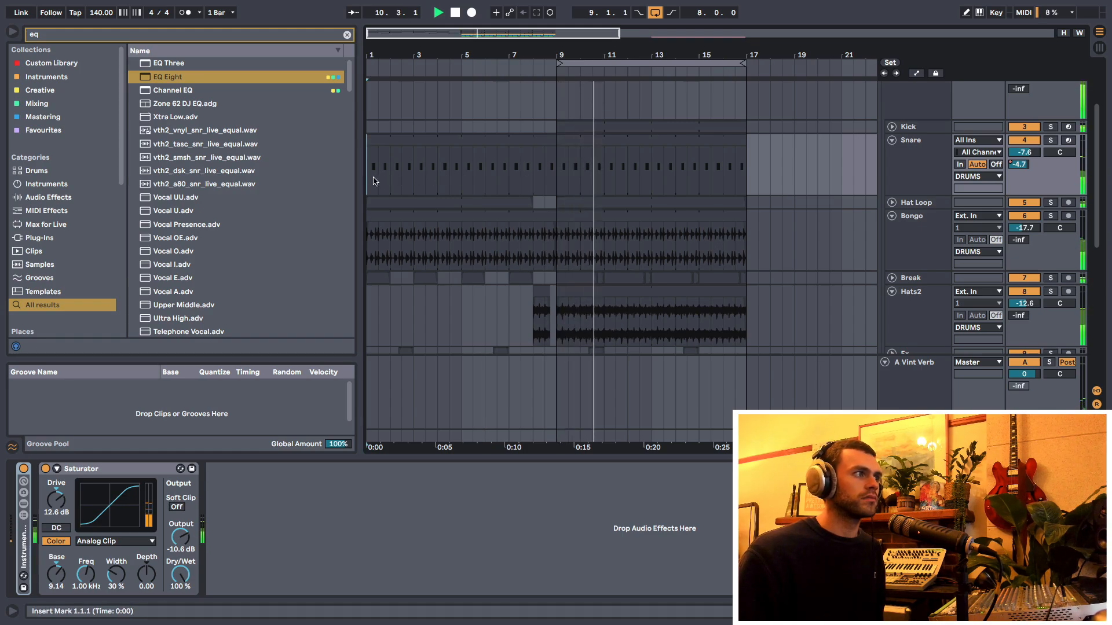
Go to the Vocal clip at bar 25 and place the insert marker at 25.1.1 on its track.
{"action": "left_click_drag", "start_coordinate": [498, 55], "coordinate": [499, 40]}
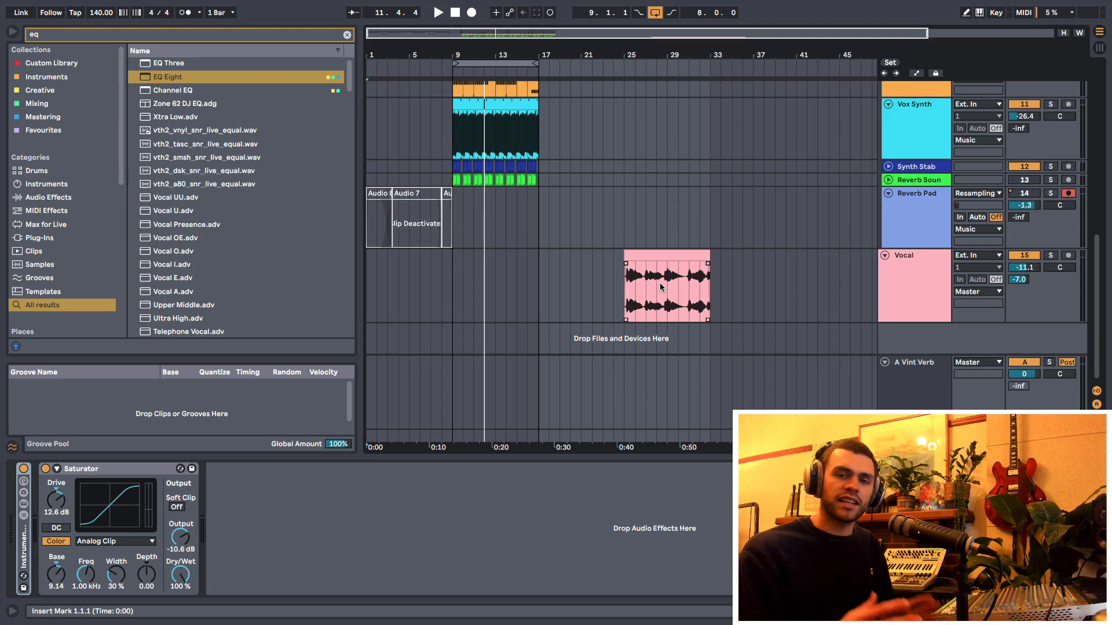
{"action": "left_click", "coordinate": [616, 297]}
{"action": "left_click", "coordinate": [652, 256]}
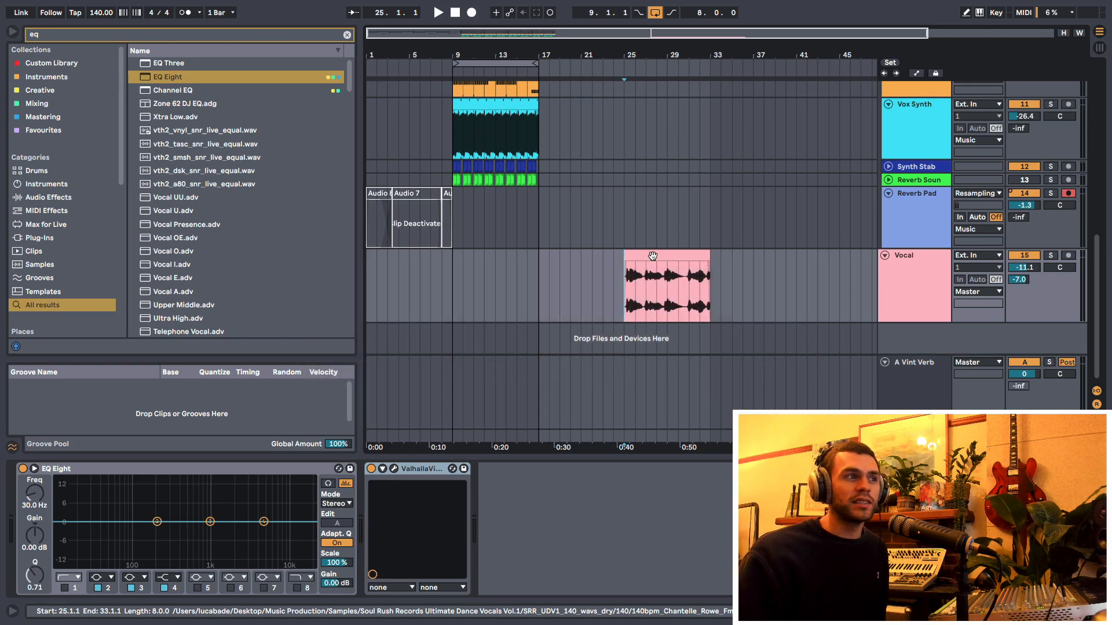
{"action": "left_click_drag", "start_coordinate": [654, 55], "coordinate": [599, 86]}
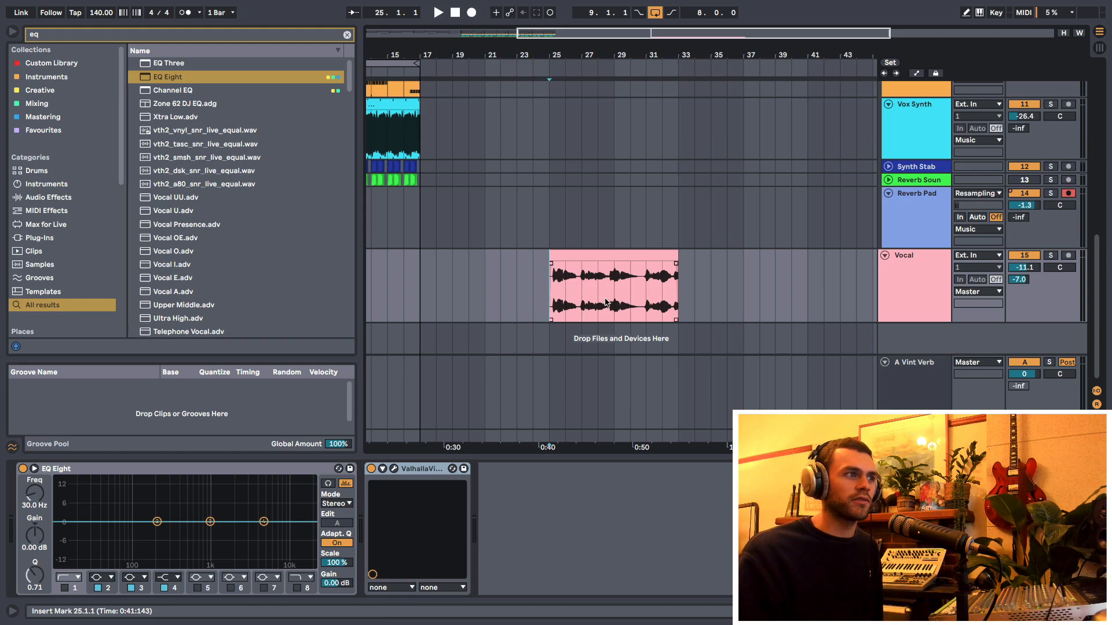
Search the Creative collection for "gate" and add a Gate after the EQ Eight on the A Vint Verb return.
{"action": "left_click", "coordinate": [904, 376]}
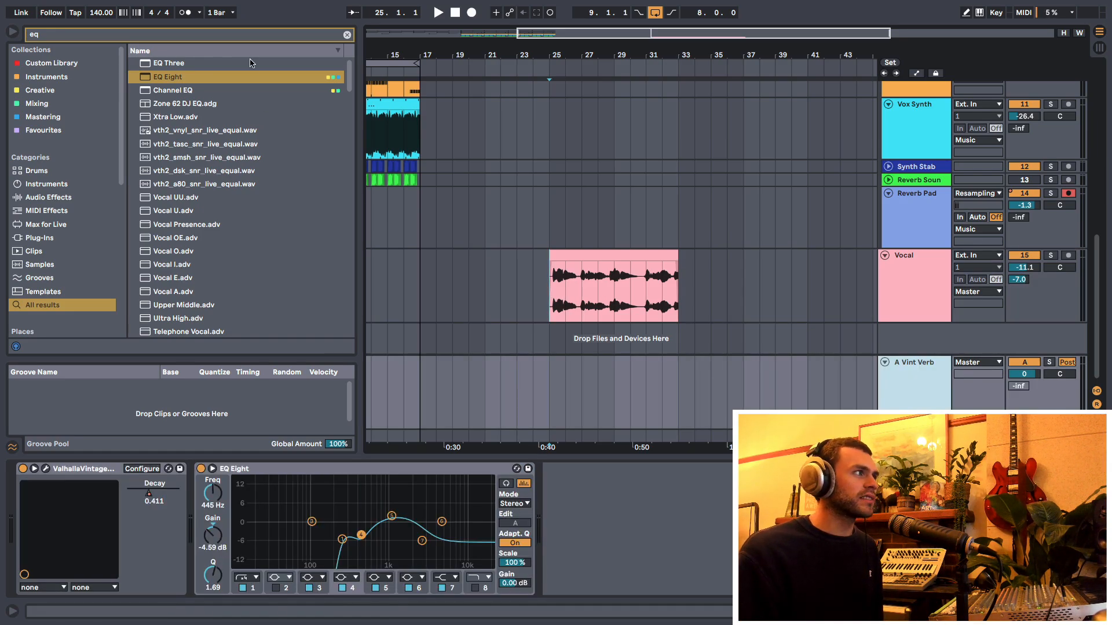
{"action": "left_click", "coordinate": [346, 35]}
{"action": "left_click", "coordinate": [49, 81]}
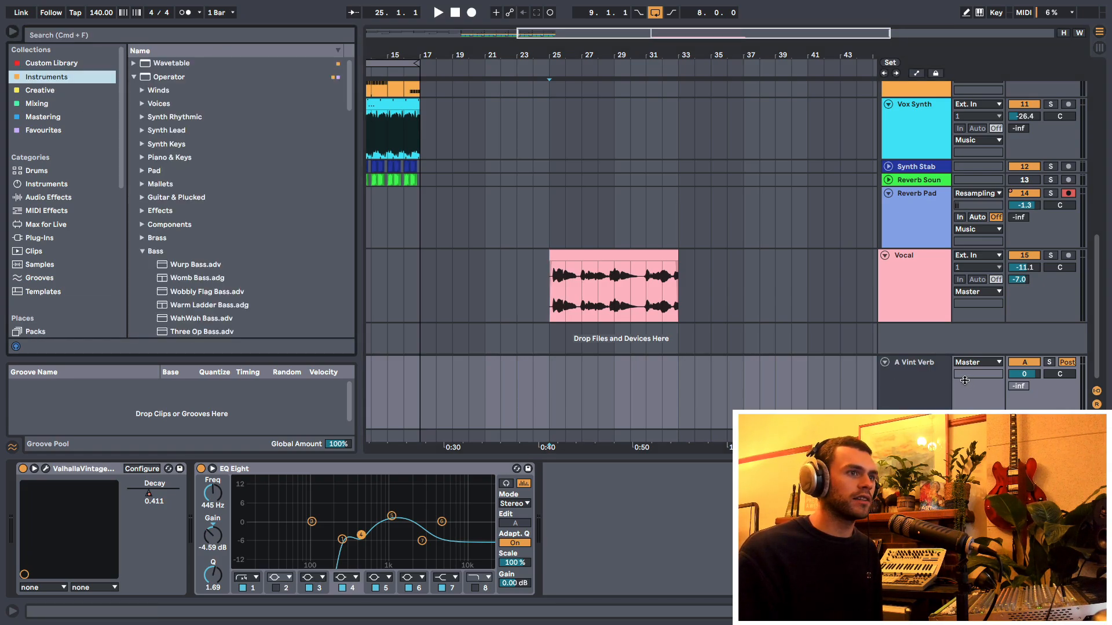
{"action": "left_click", "coordinate": [919, 389]}
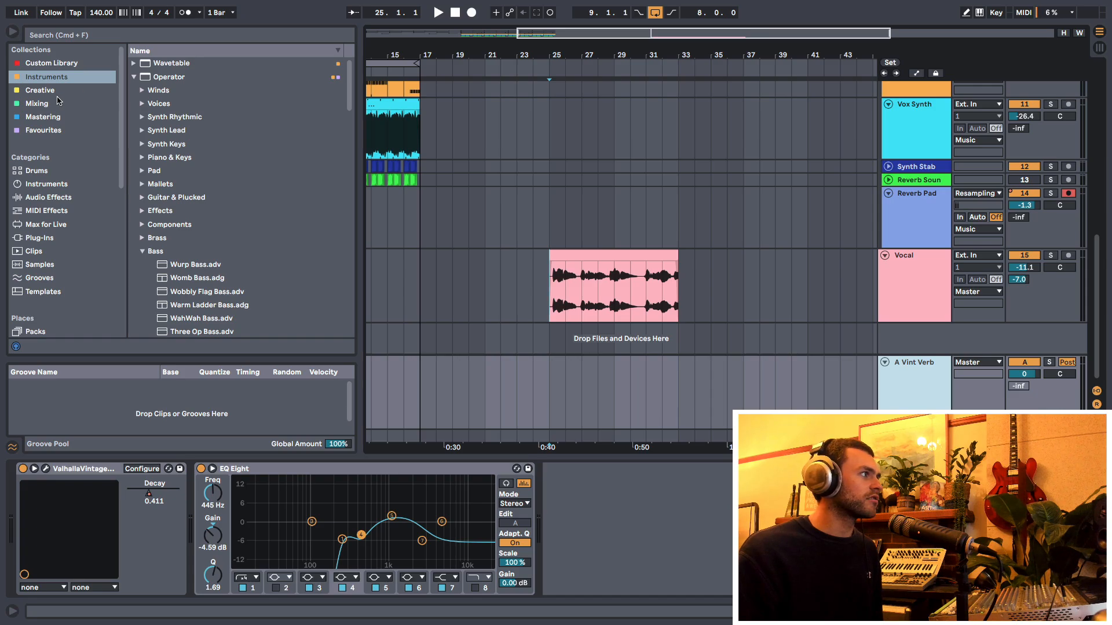
{"action": "left_click", "coordinate": [86, 89]}
{"action": "left_click", "coordinate": [135, 36]}
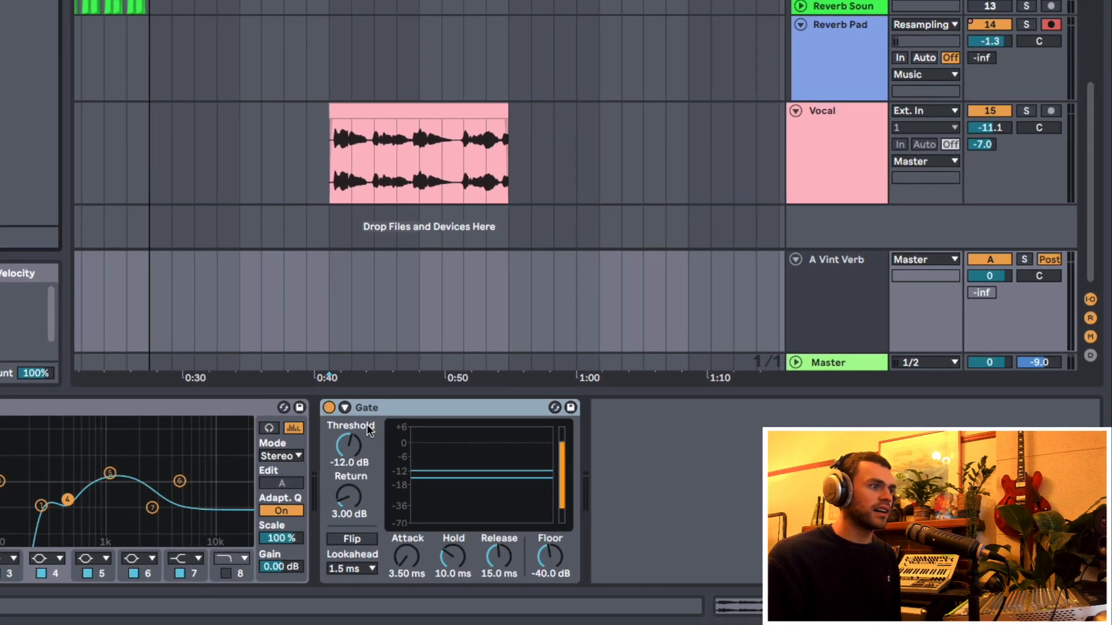
Sidechain the Gate from Vocal Post FX, enable Flip, and set Threshold to -19.2 dB, Return to 0.00 dB and Lookahead to 10 ms.
{"action": "left_click", "coordinate": [345, 408]}
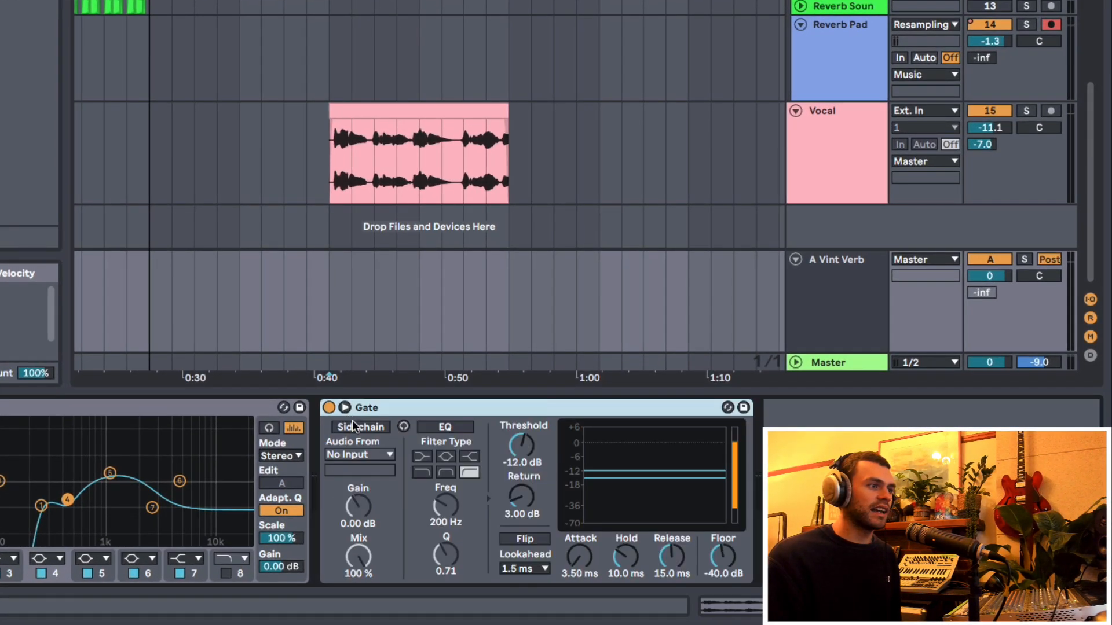
{"action": "left_click", "coordinate": [353, 429]}
{"action": "left_click", "coordinate": [360, 458]}
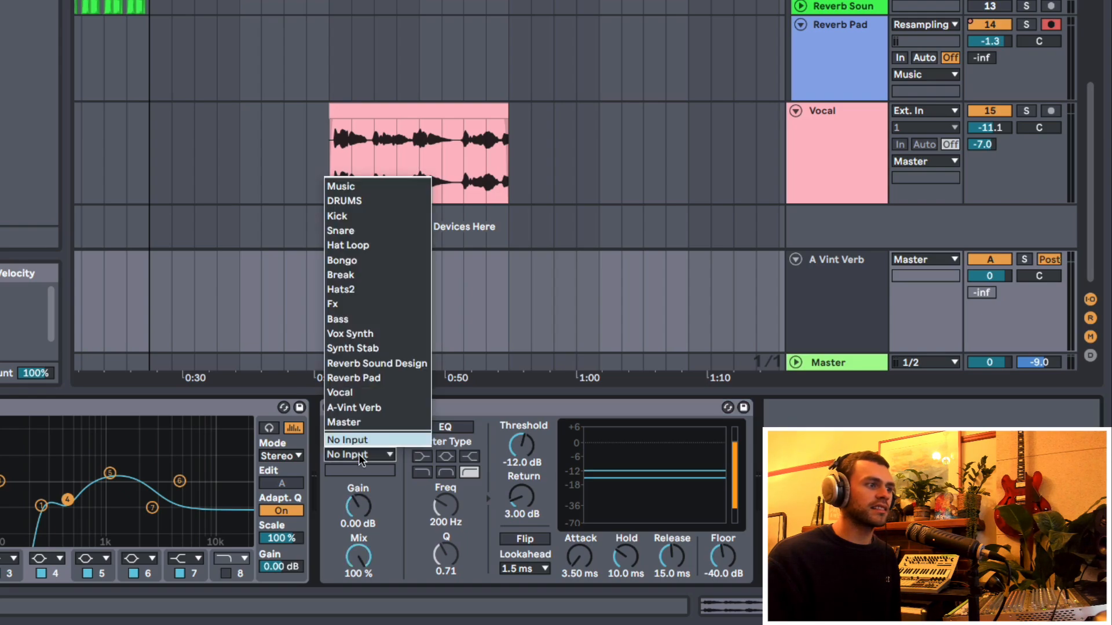
{"action": "left_click", "coordinate": [354, 392]}
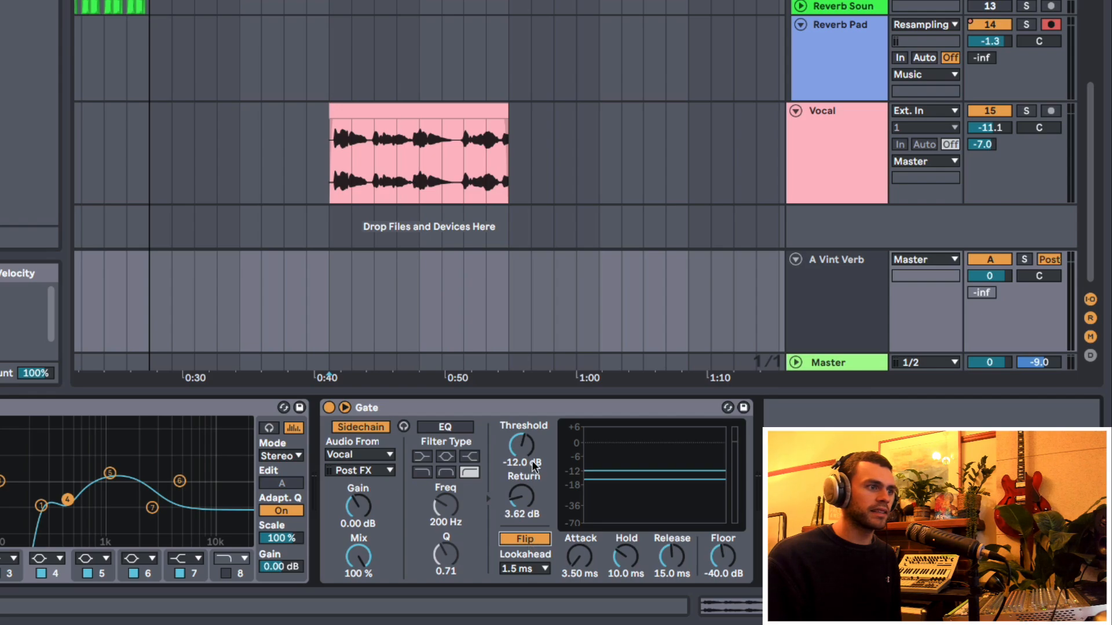
{"action": "left_click_drag", "start_coordinate": [528, 455], "coordinate": [530, 478]}
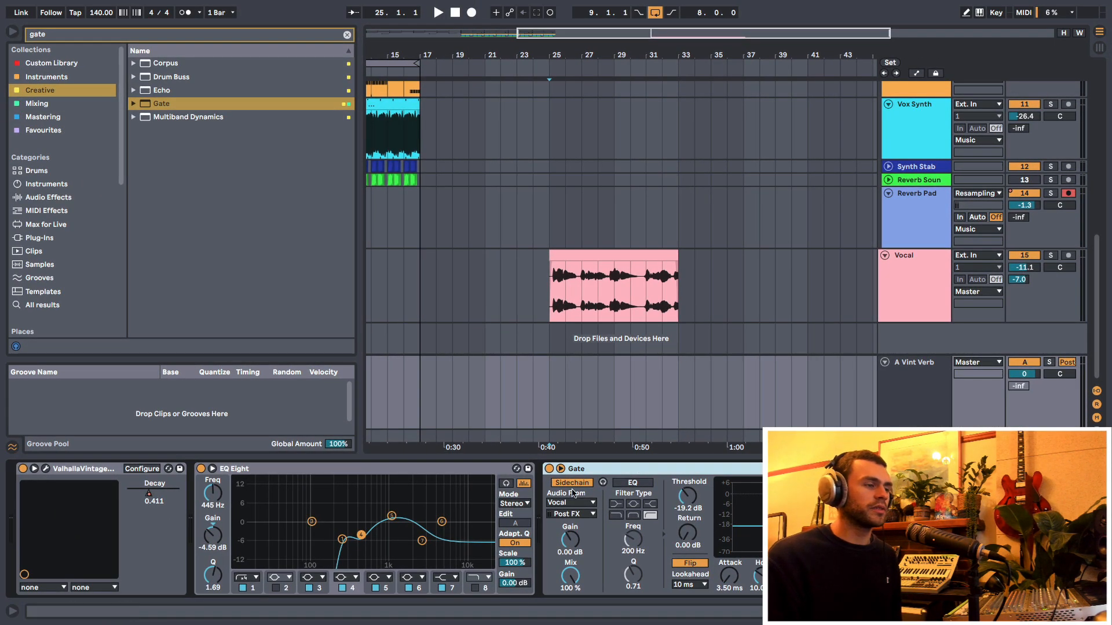
While playing the vocal from bar 25, set the return Gate's Threshold to -23.4 dB, Release to 258 ms and Floor to -11.3 dB.
{"action": "left_click", "coordinate": [89, 472]}
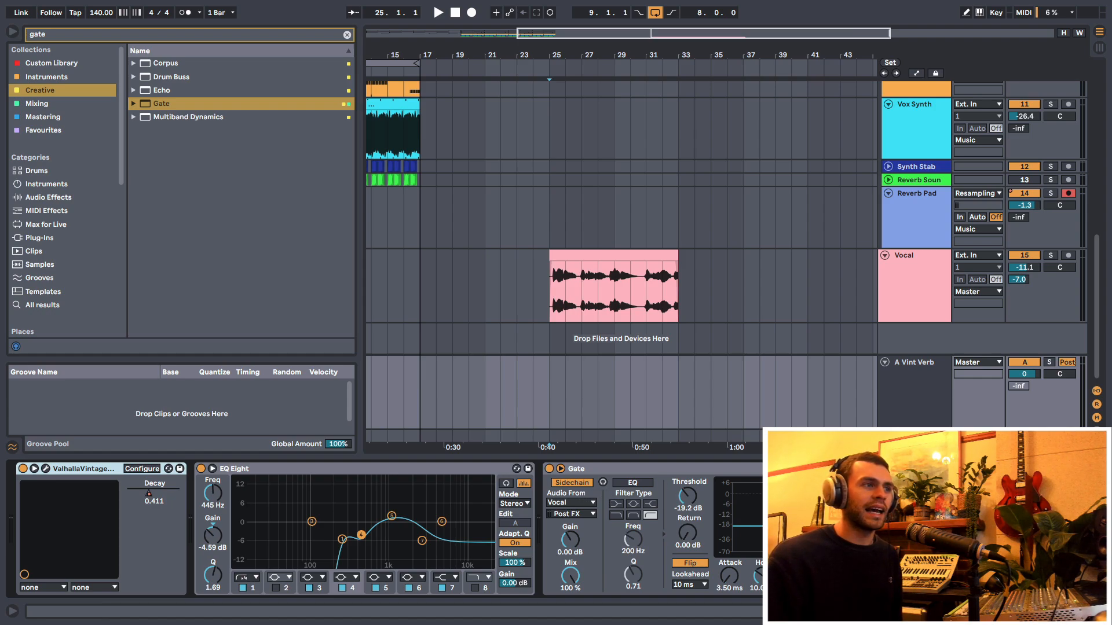
{"action": "left_click_drag", "start_coordinate": [547, 300], "coordinate": [579, 300]}
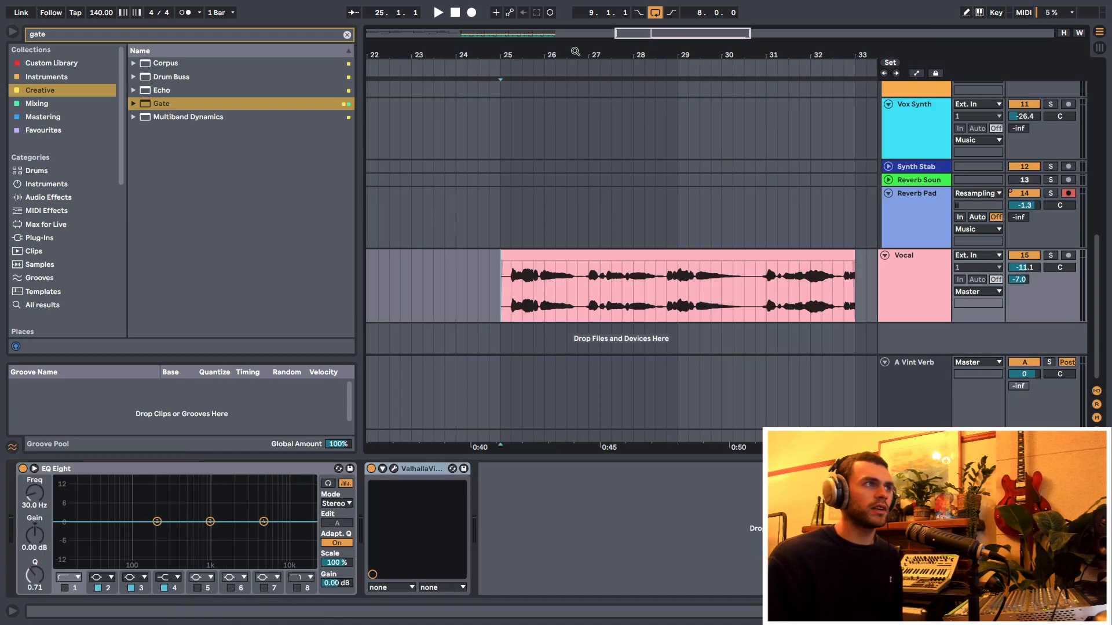
{"action": "left_click_drag", "start_coordinate": [575, 52], "coordinate": [575, 73]}
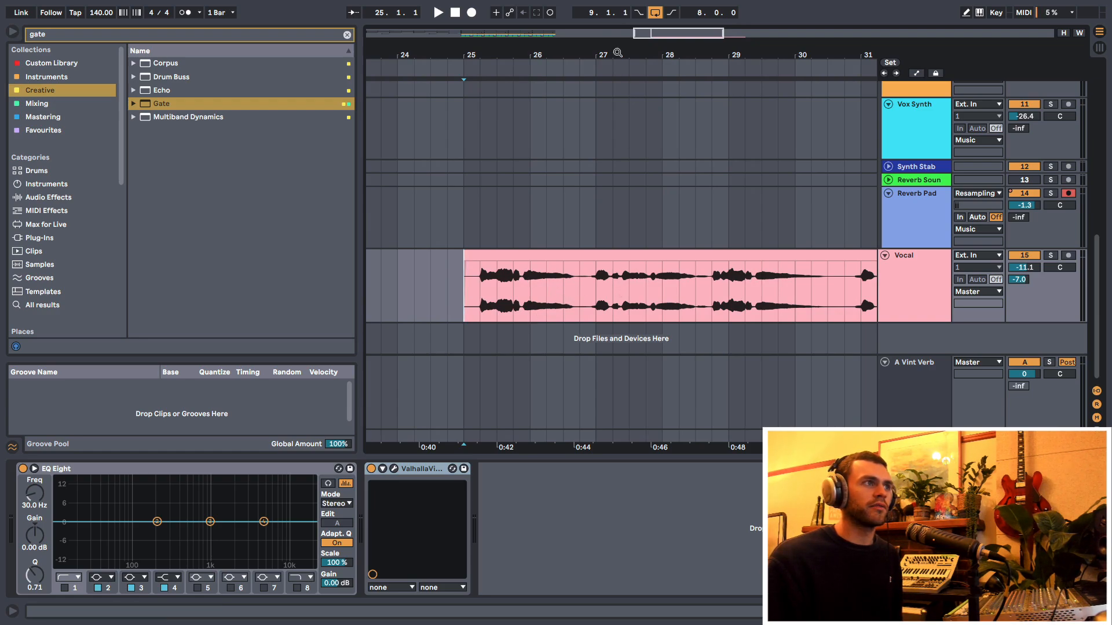
{"action": "left_click_drag", "start_coordinate": [618, 53], "coordinate": [567, 29]}
{"action": "key", "text": "Down"}
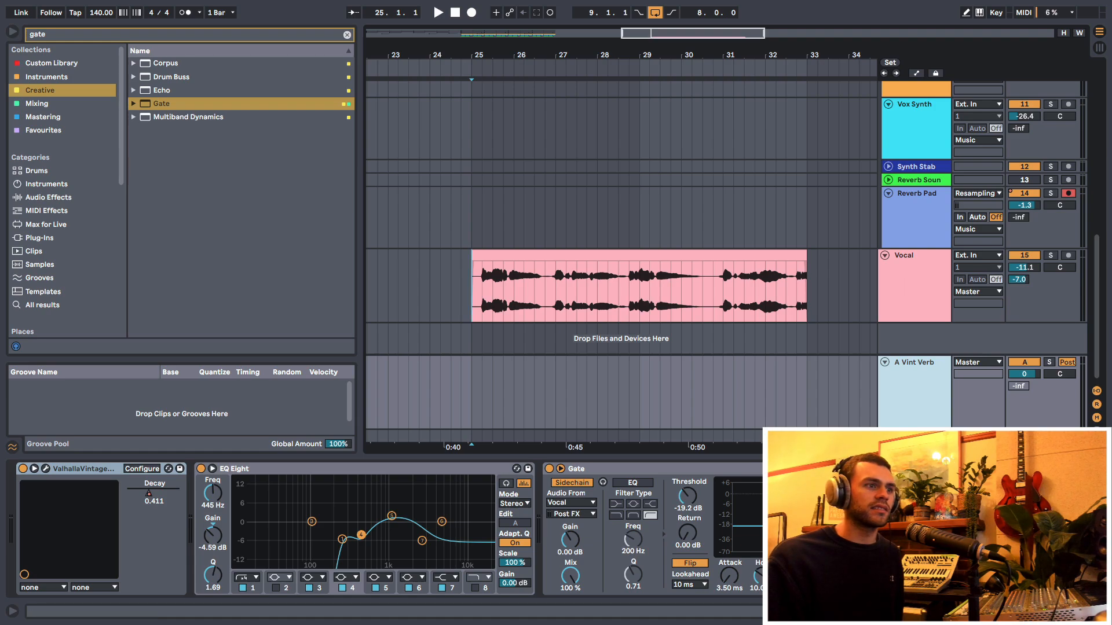
{"action": "left_click", "coordinate": [602, 471]}
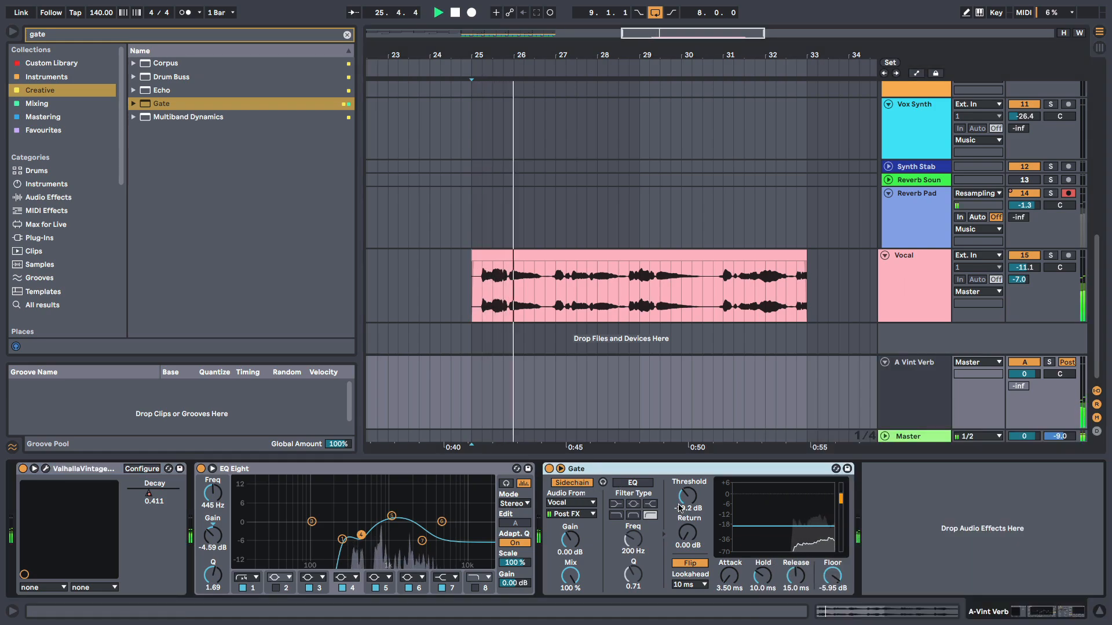
{"action": "left_click_drag", "start_coordinate": [688, 497], "coordinate": [687, 505]}
{"action": "left_click_drag", "start_coordinate": [796, 576], "coordinate": [832, 580]}
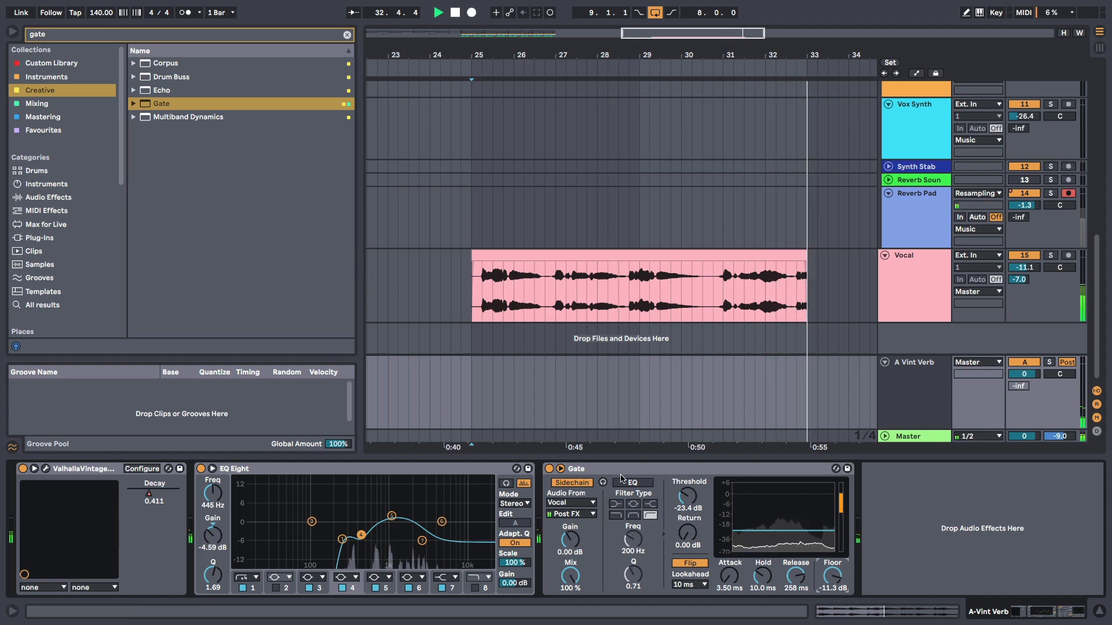
{"action": "key", "text": "space"}
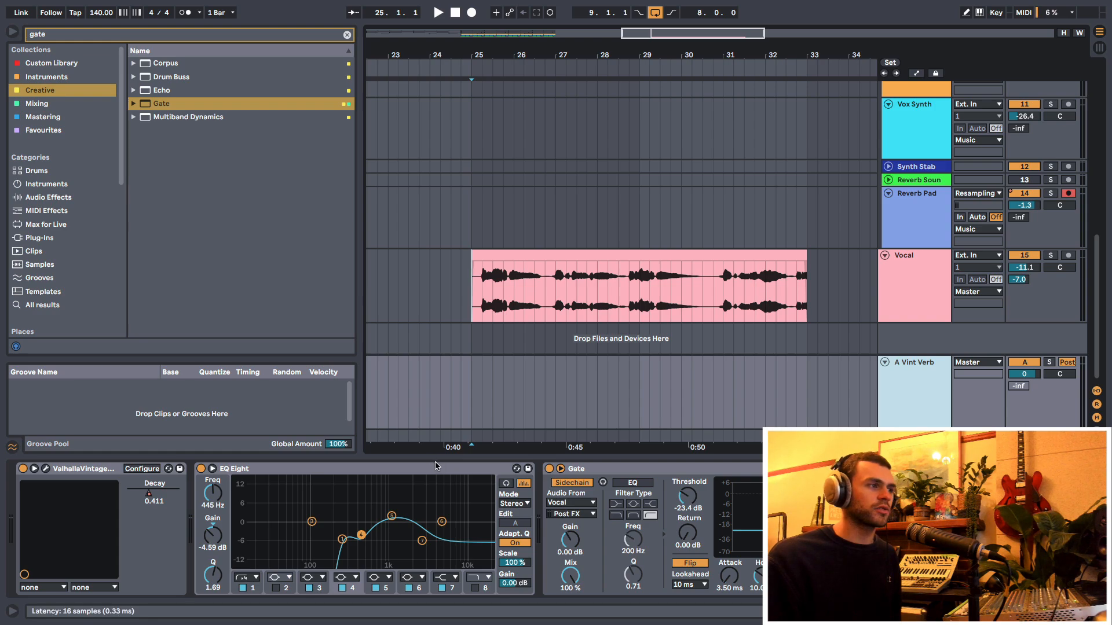
Play the vocal from bar 25 and compare the reverb with the Gate bypassed and active.
{"action": "key", "text": "space"}
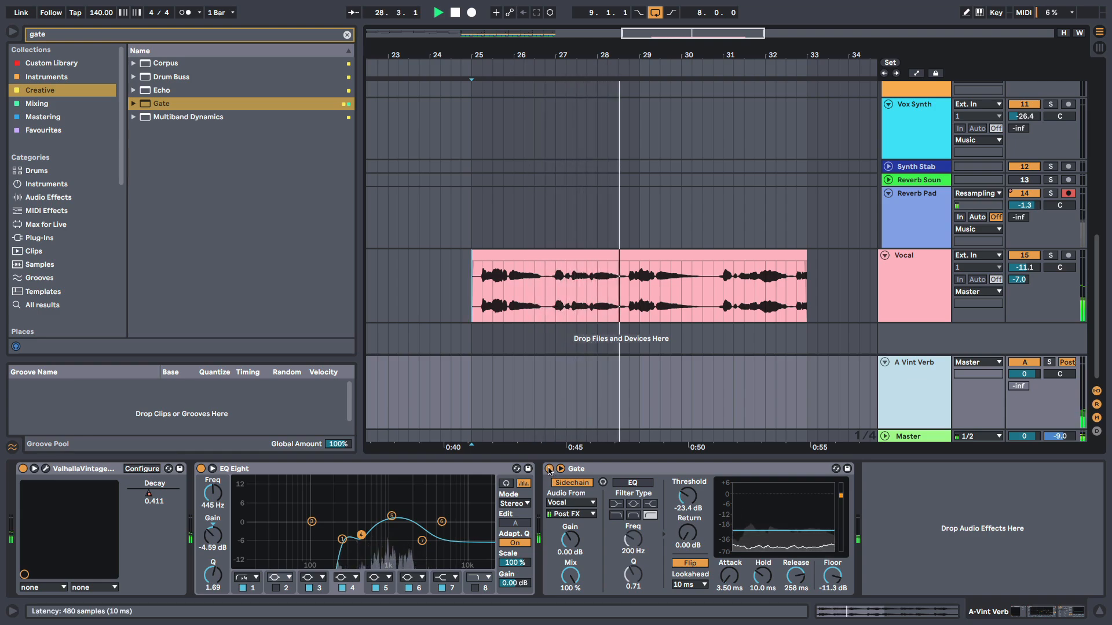
{"action": "left_click", "coordinate": [548, 470]}
{"action": "left_click", "coordinate": [549, 470]}
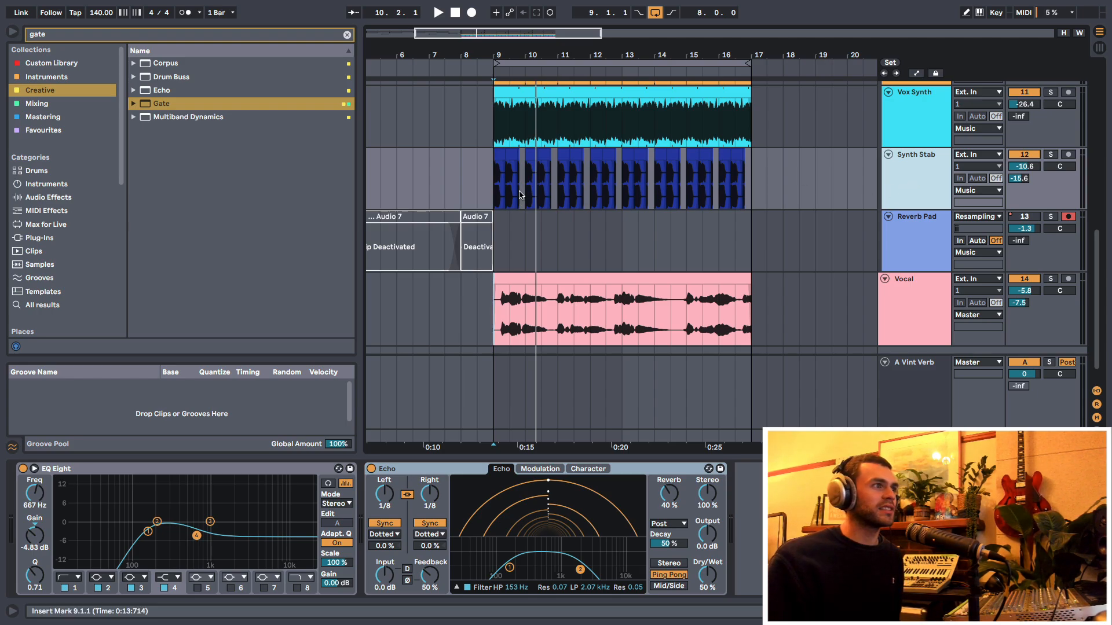
Duplicate the Synth Stab track and deactivate the original.
{"action": "left_click", "coordinate": [501, 197]}
{"action": "left_click", "coordinate": [898, 172]}
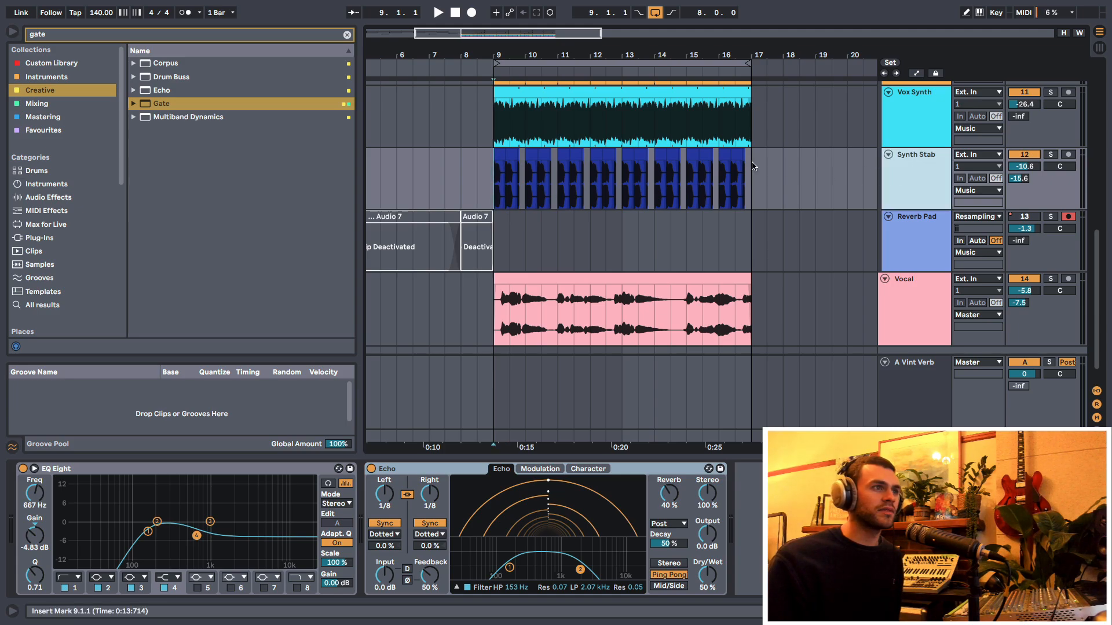
{"action": "key", "text": "ctrl+d"}
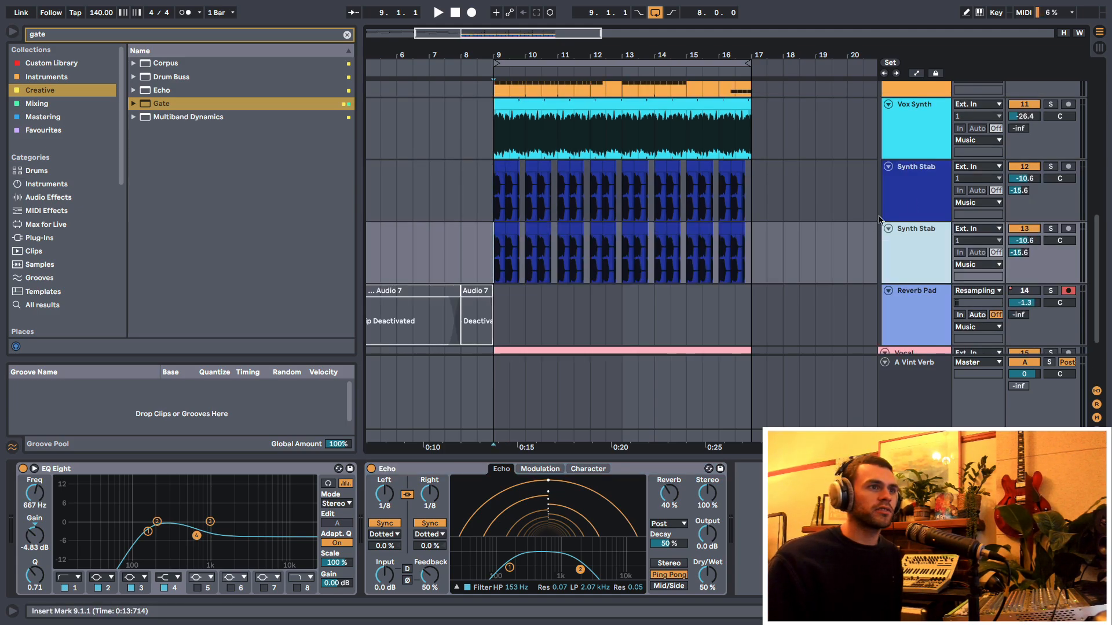
{"action": "left_click", "coordinate": [911, 189]}
{"action": "left_click", "coordinate": [1025, 169]}
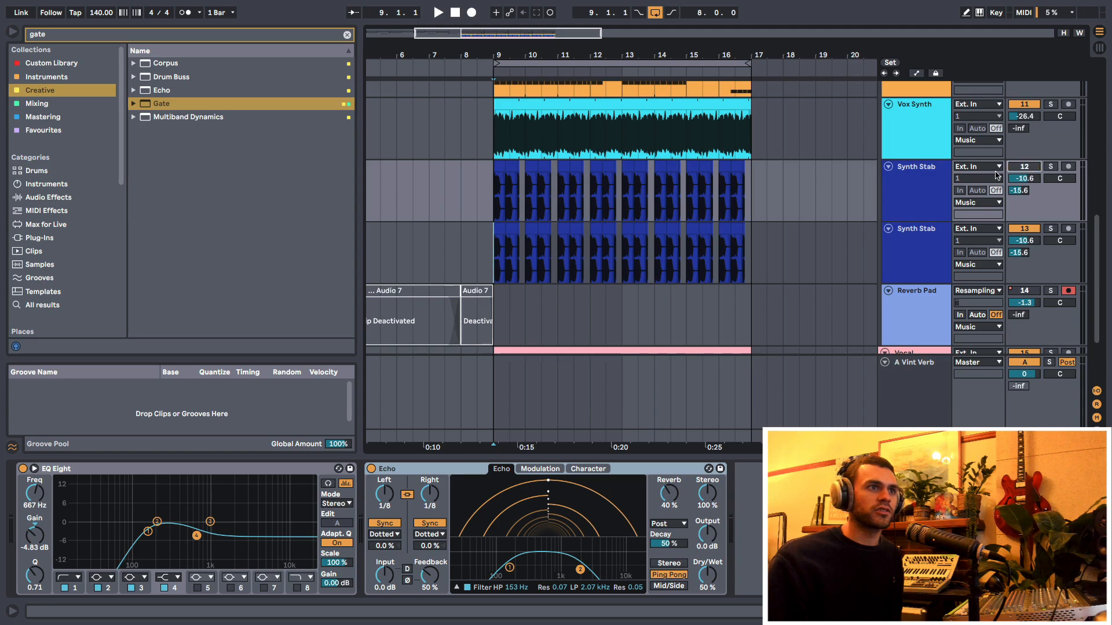
Select the duplicate Synth Stab's clips from bar 9 to bar 17 and fold the original track.
{"action": "left_click", "coordinate": [925, 193]}
{"action": "left_click_drag", "start_coordinate": [499, 206], "coordinate": [756, 193]}
{"action": "left_click_drag", "start_coordinate": [749, 257], "coordinate": [493, 255]}
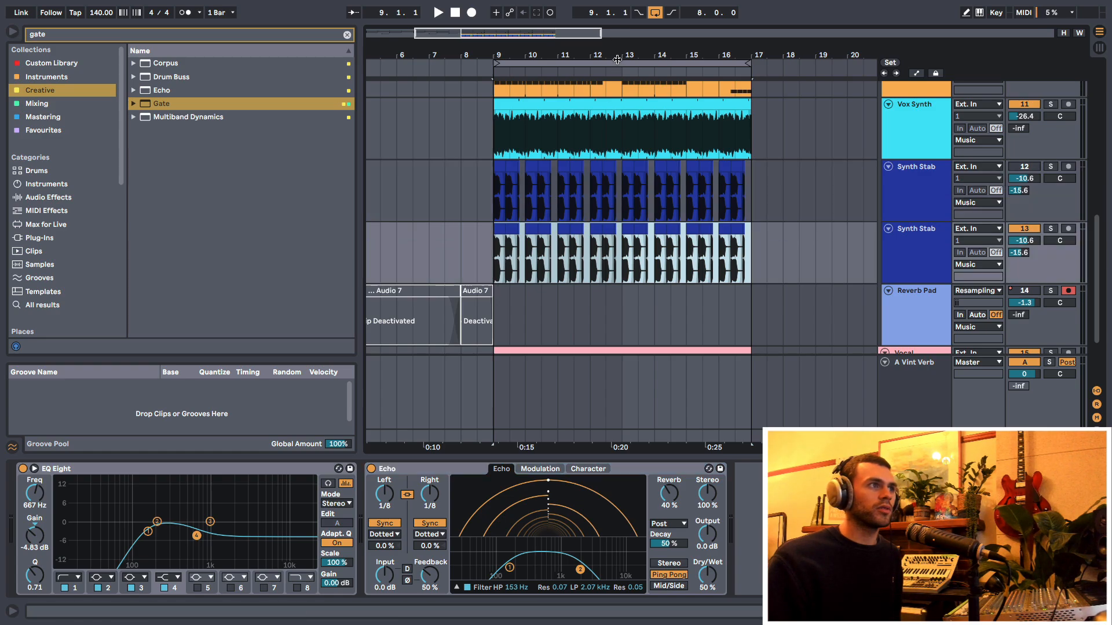
{"action": "mouse_move", "coordinate": [617, 59]}
{"action": "left_mouse_down"}
{"action": "mouse_move", "coordinate": [621, 69]}
{"action": "mouse_move", "coordinate": [635, 59]}
{"action": "left_mouse_up"}
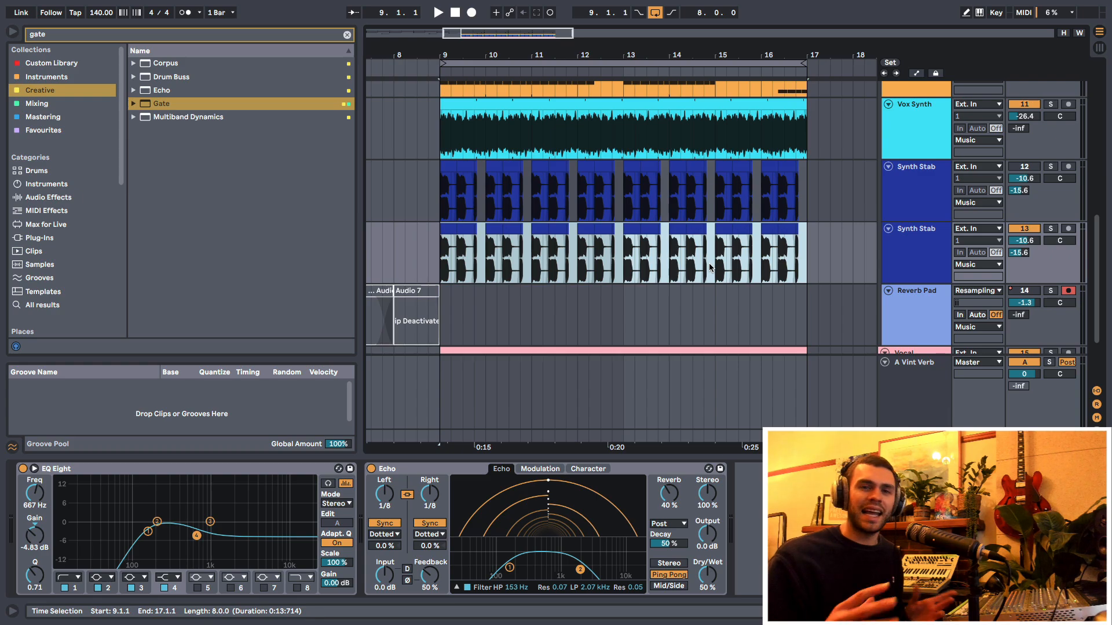
{"action": "left_click", "coordinate": [929, 243]}
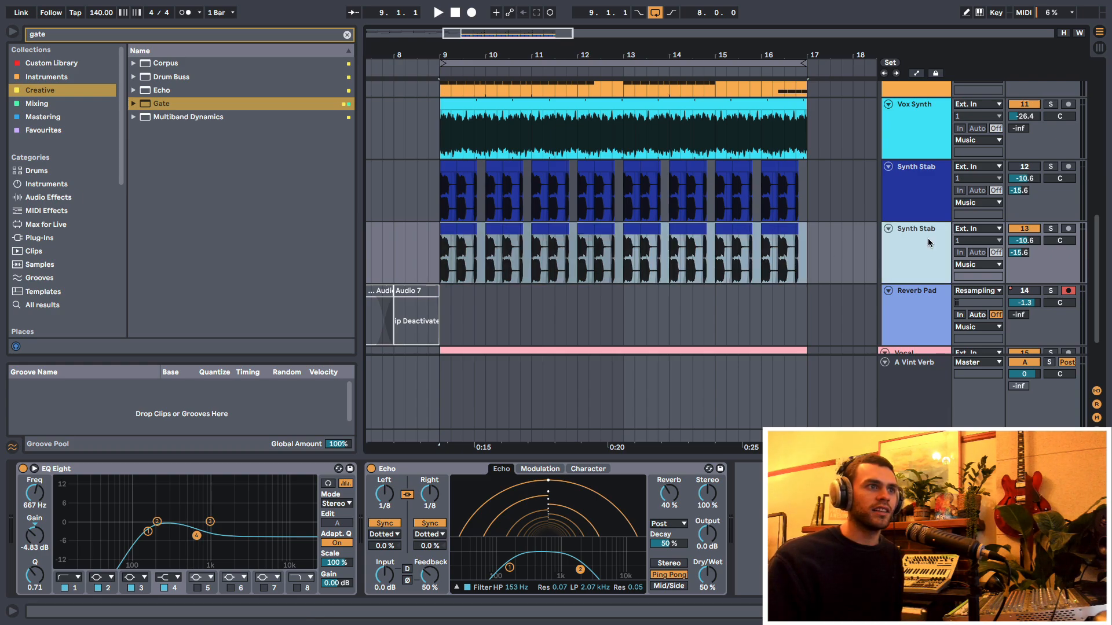
{"action": "left_click", "coordinate": [888, 167]}
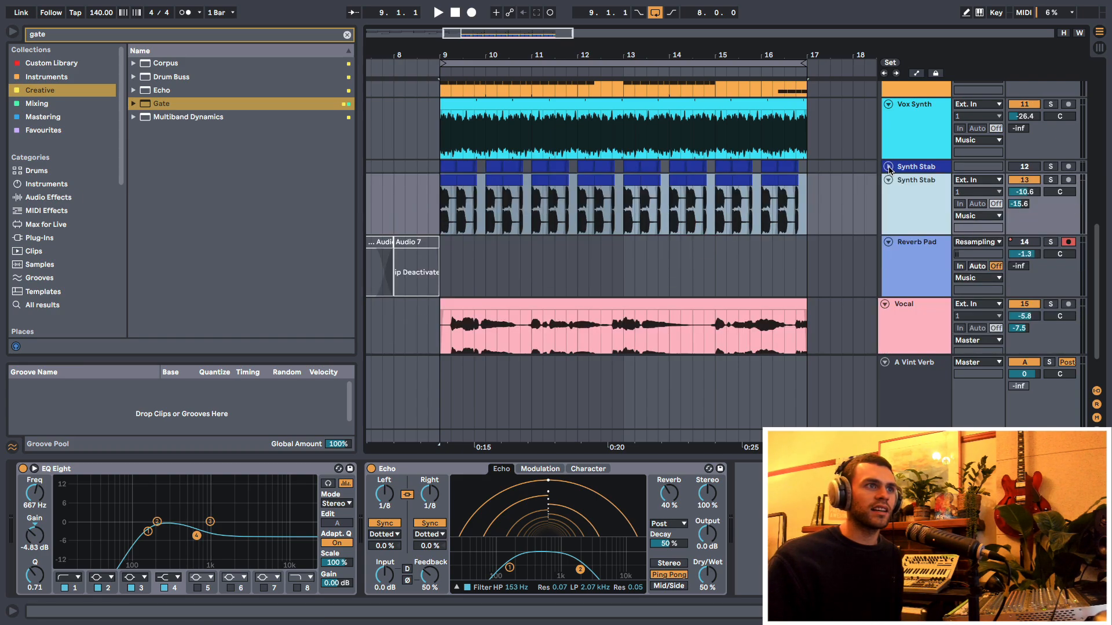
Solo the duplicate Synth Stab track and audition it from bar 9.
{"action": "left_click", "coordinate": [444, 211]}
{"action": "left_click", "coordinate": [1050, 179]}
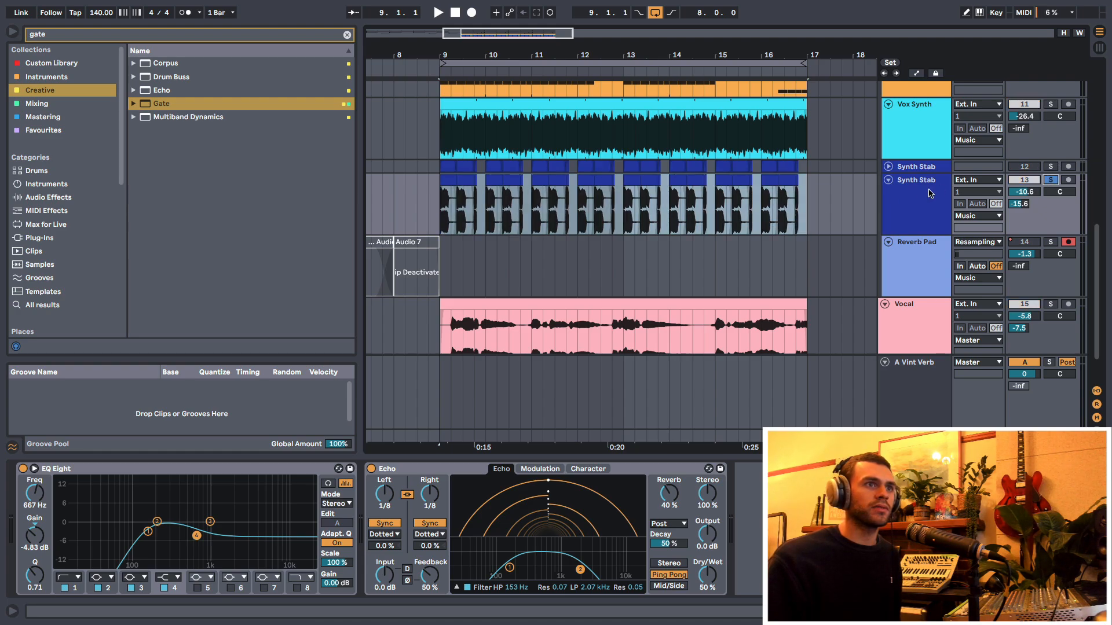
{"action": "key", "text": "space"}
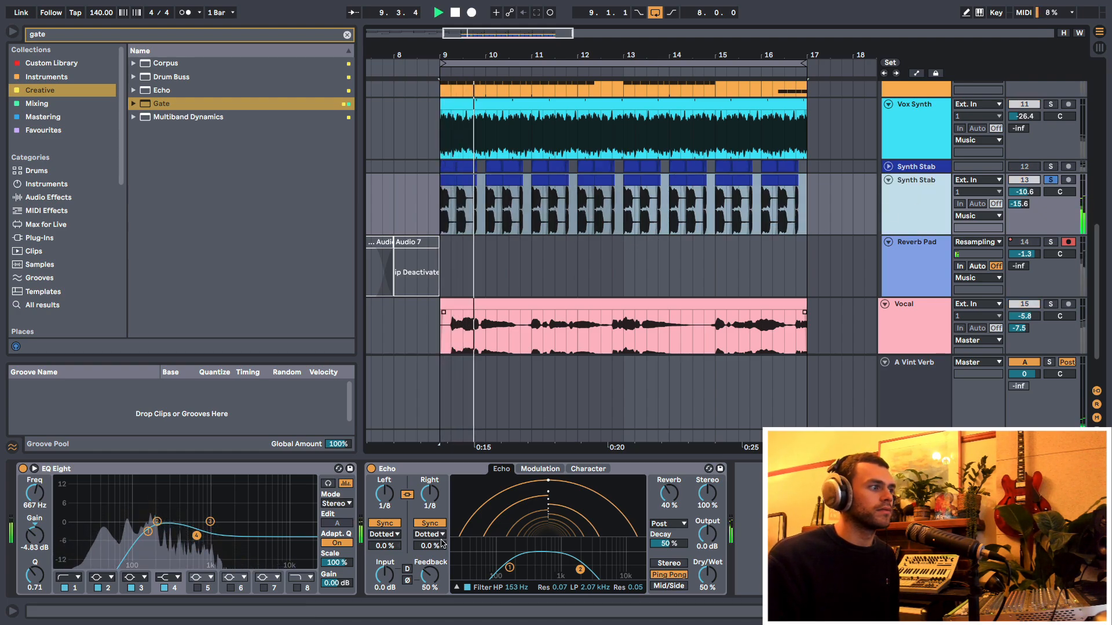
{"action": "key", "text": "space"}
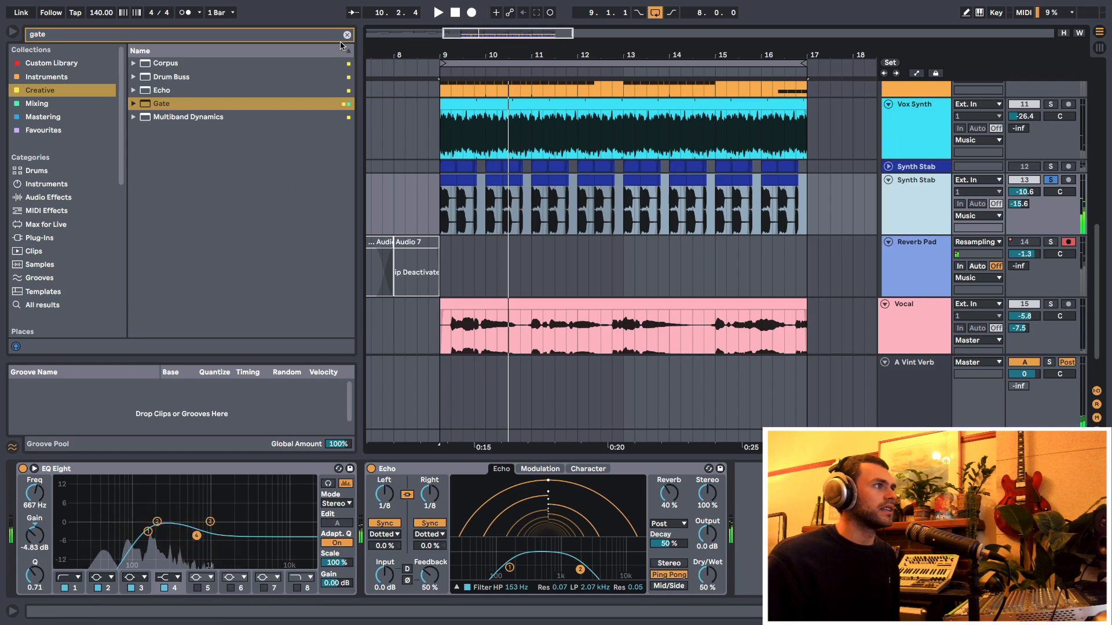
Find Reverb in the browser, add it to the duplicate Synth Stab track, and switch off and collapse the Echo.
{"action": "key", "text": "ctrl+f"}
{"action": "type", "text": "ra"}
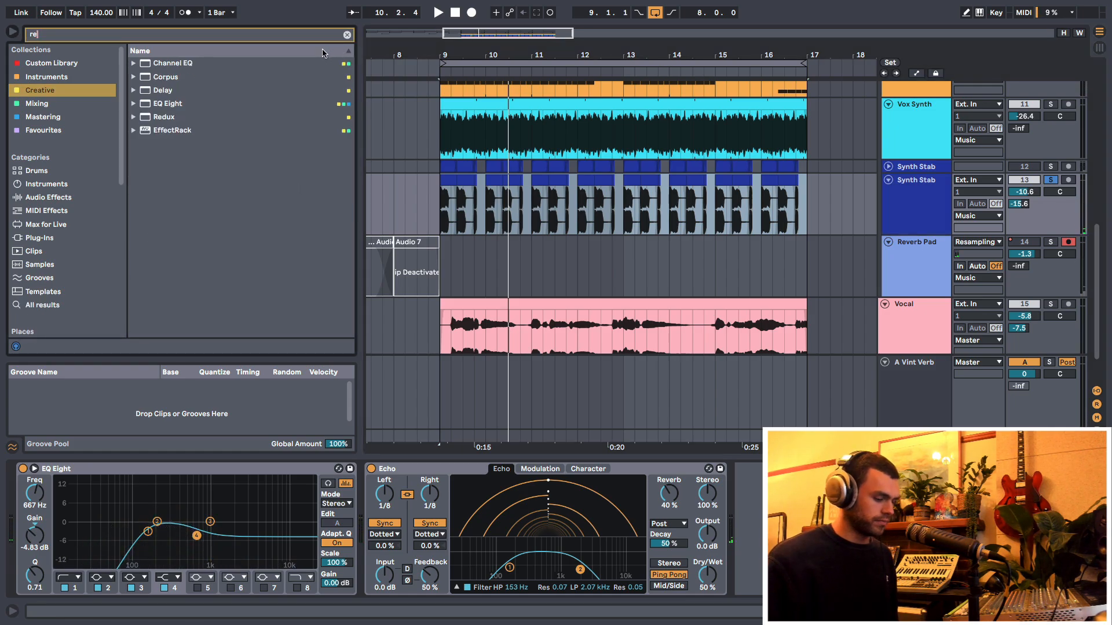
{"action": "type", "text": "ver"}
{"action": "double_click", "coordinate": [165, 77]}
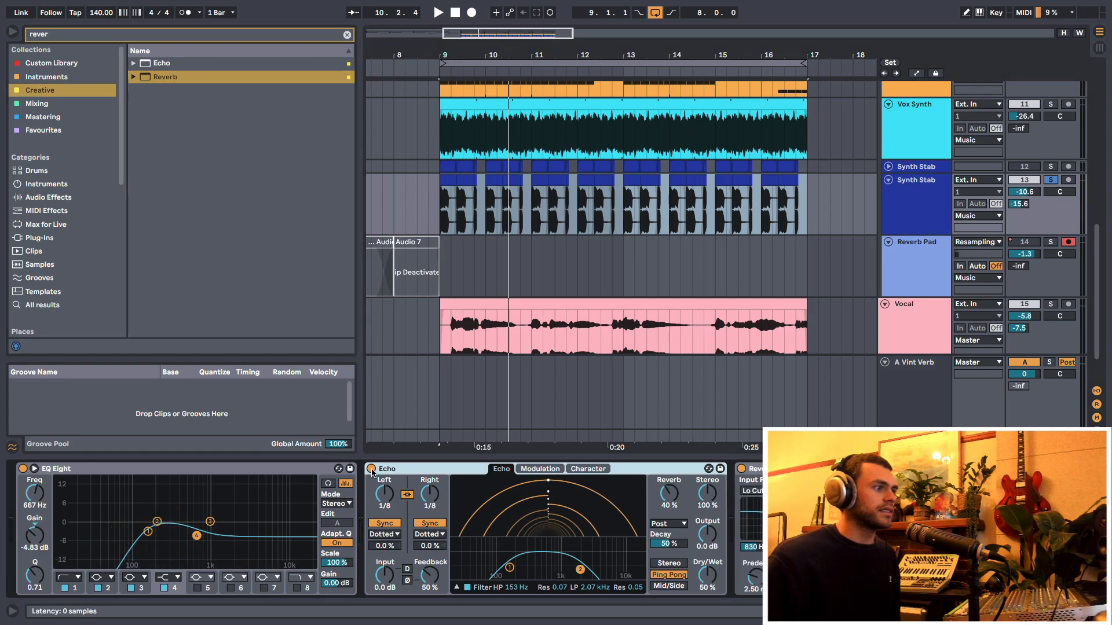
{"action": "left_click", "coordinate": [371, 469]}
{"action": "double_click", "coordinate": [383, 469]}
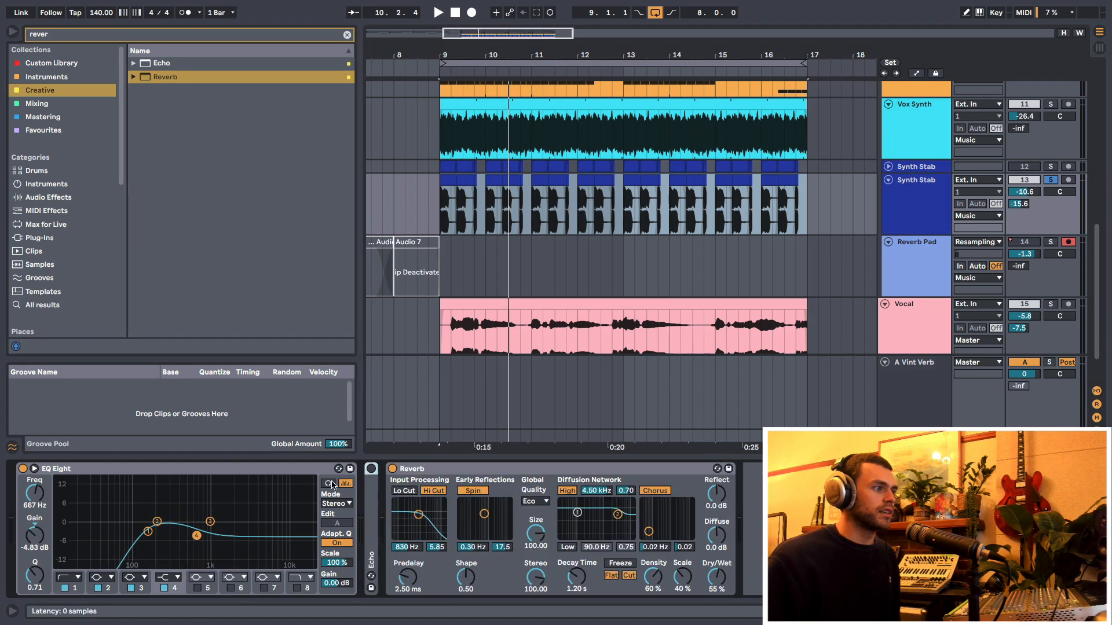
Enable band 8 of the Synth Stab's EQ Eight as a high cut at 742 Hz and audition the filtered stab.
{"action": "left_click", "coordinate": [299, 591]}
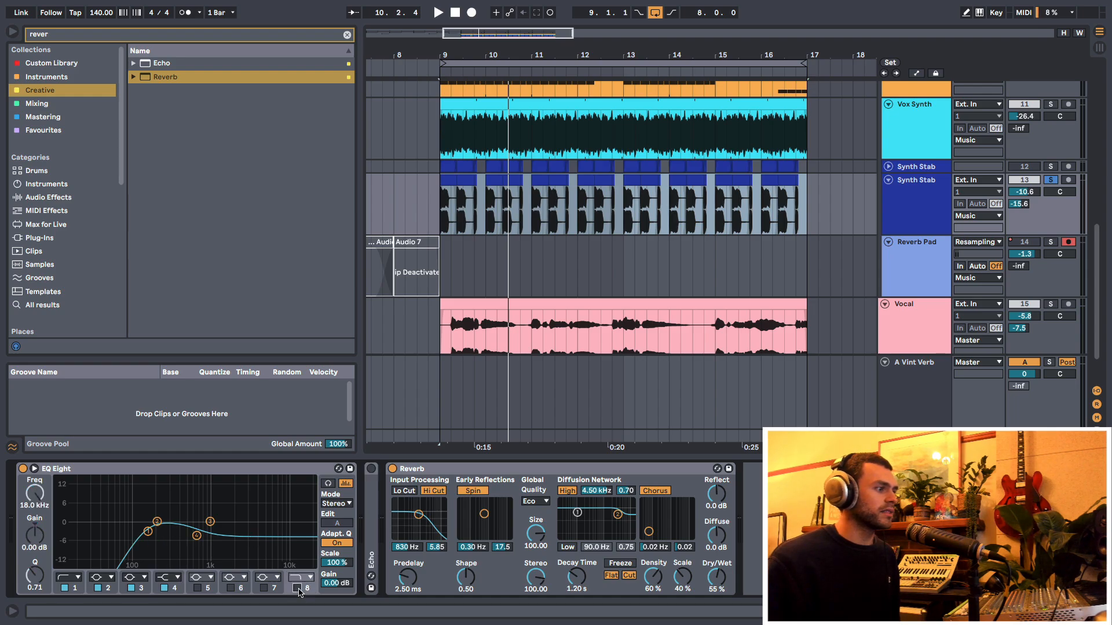
{"action": "left_click_drag", "start_coordinate": [195, 531], "coordinate": [200, 532]}
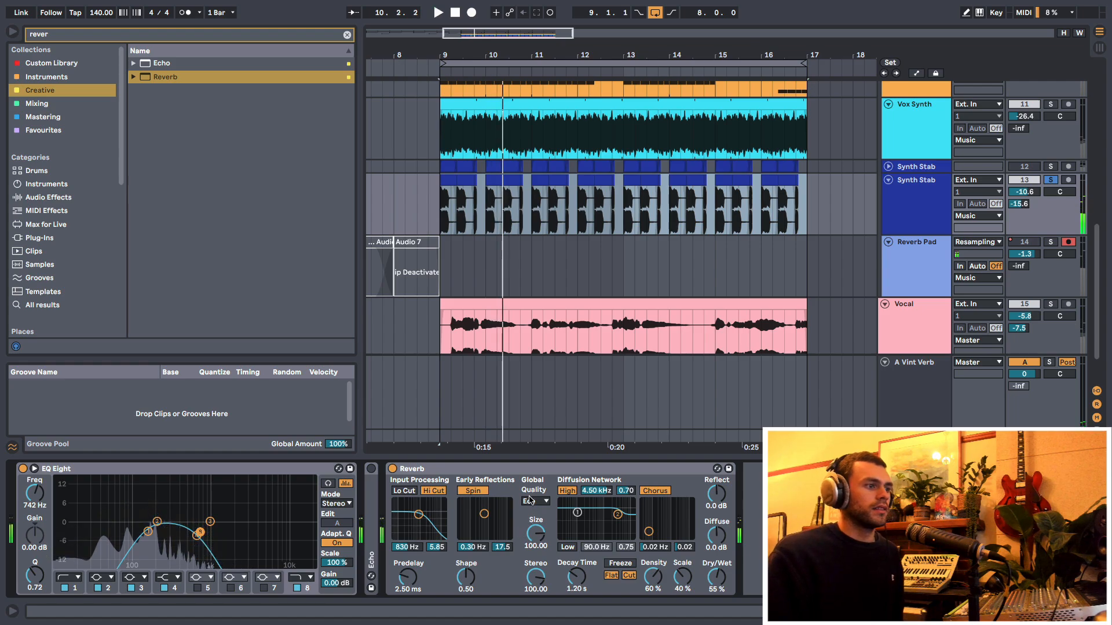
{"action": "key", "text": "space"}
Start recording the frozen reverb onto the resampling Reverb Pad track and enable the Reverb's Cut option.
{"action": "left_click", "coordinate": [939, 247]}
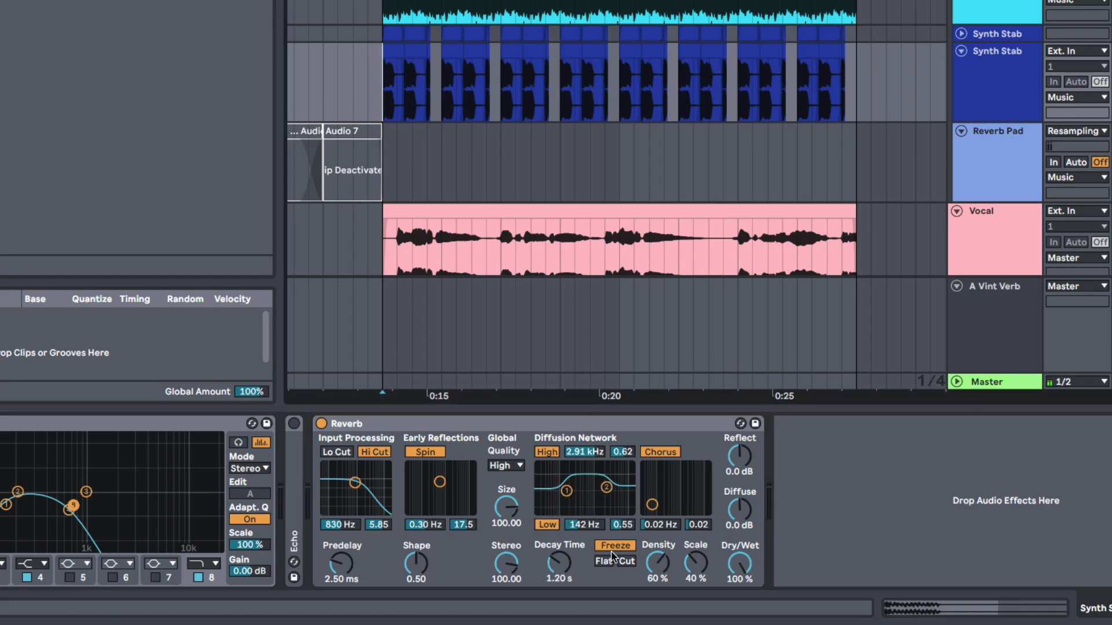
{"action": "key", "text": "F9"}
{"action": "left_click", "coordinate": [626, 562]}
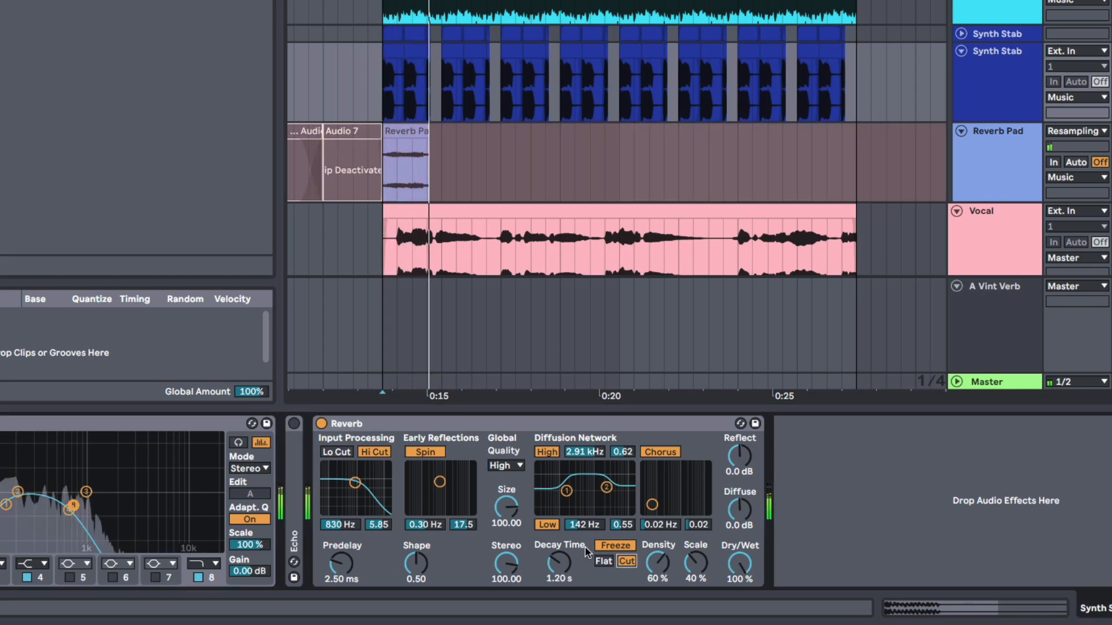
Set the Reverb's diffusion low filter to 124 Hz and high filter to 2.37 kHz, switching Cut off and back on while recording.
{"action": "mouse_move", "coordinate": [566, 491]}
{"action": "left_mouse_down"}
{"action": "mouse_move", "coordinate": [604, 490]}
{"action": "mouse_move", "coordinate": [564, 489]}
{"action": "left_mouse_up"}
{"action": "left_click", "coordinate": [626, 562]}
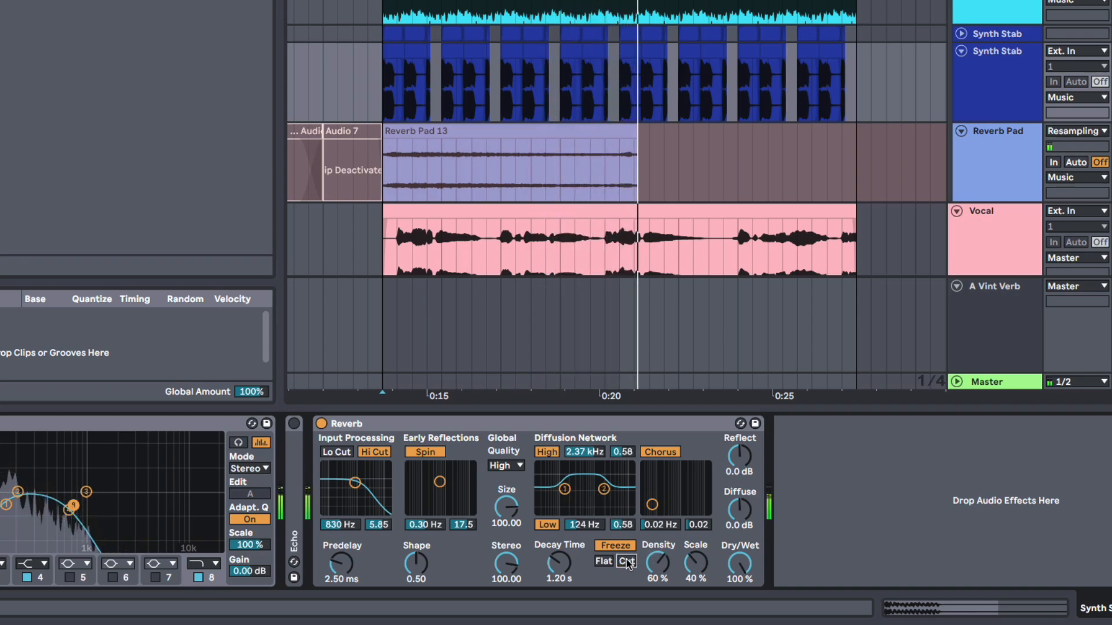
{"action": "left_click", "coordinate": [626, 561]}
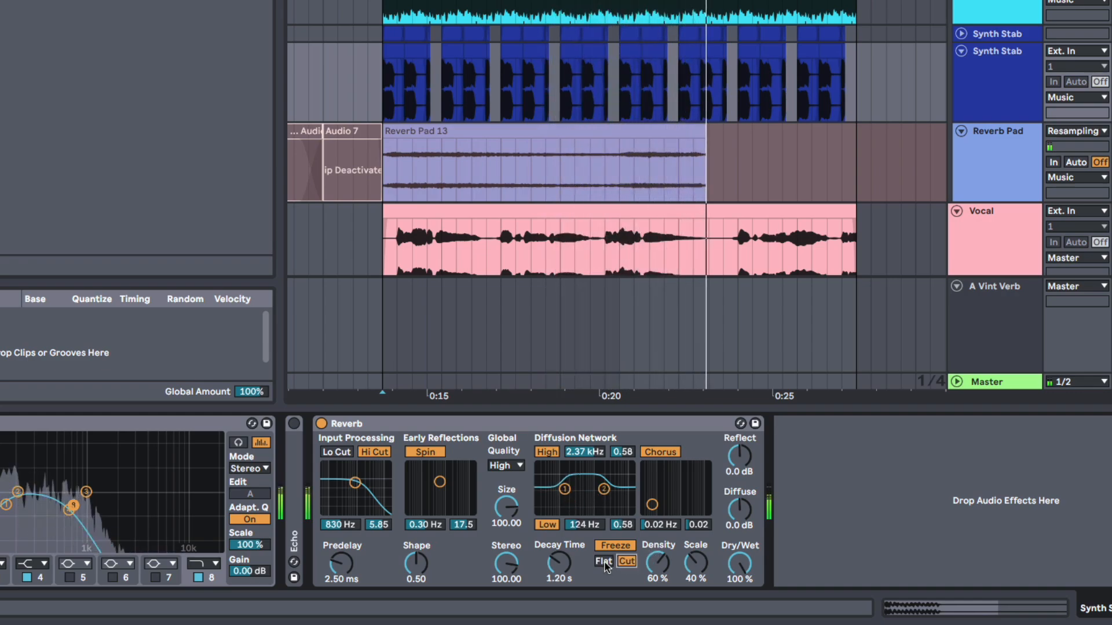
Lower the Reverb's diffusion high filter below 1.57 kHz and set the low filter to 63.1 Hz, toggling Cut off and on while recording.
{"action": "left_click", "coordinate": [604, 489]}
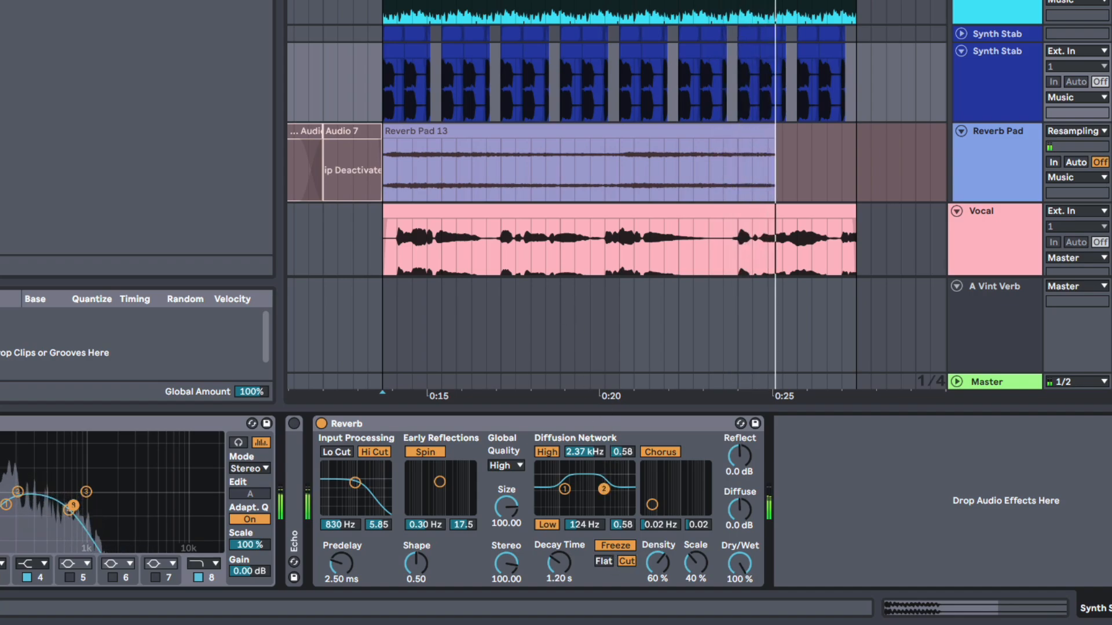
{"action": "mouse_move", "coordinate": [604, 489]}
{"action": "left_mouse_down"}
{"action": "mouse_move", "coordinate": [621, 510]}
{"action": "mouse_move", "coordinate": [600, 510]}
{"action": "left_mouse_up"}
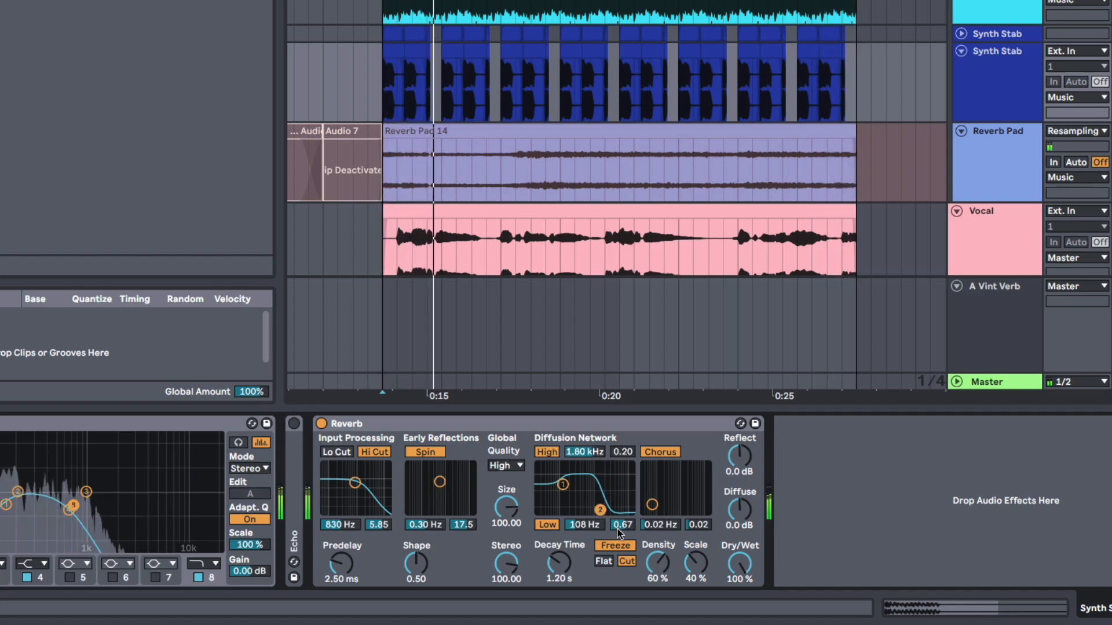
{"action": "left_click", "coordinate": [628, 561]}
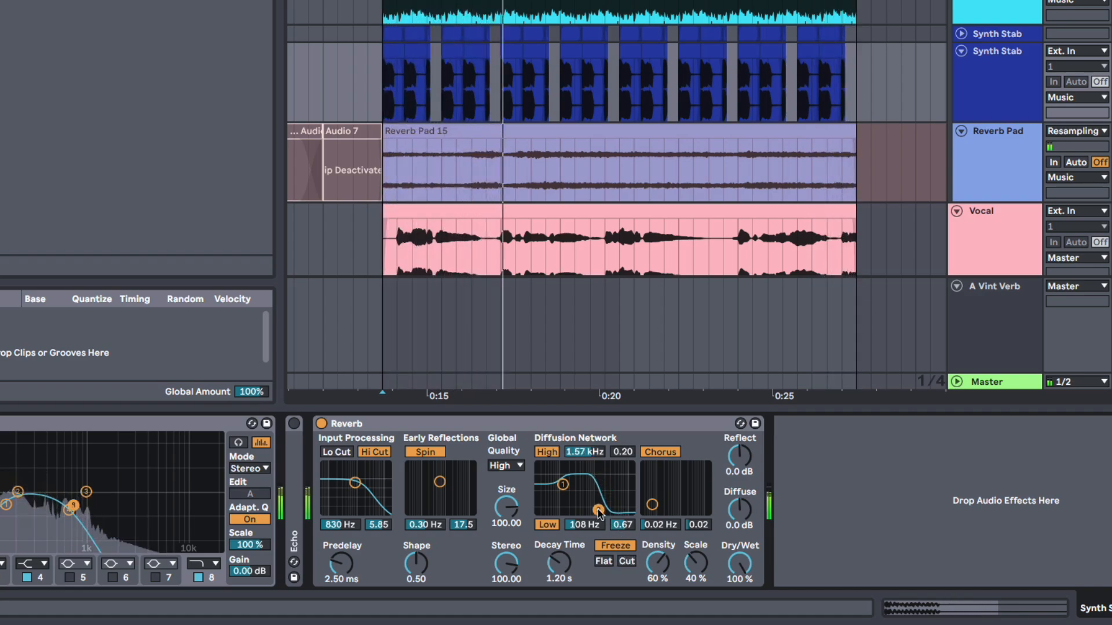
{"action": "left_click", "coordinate": [628, 561]}
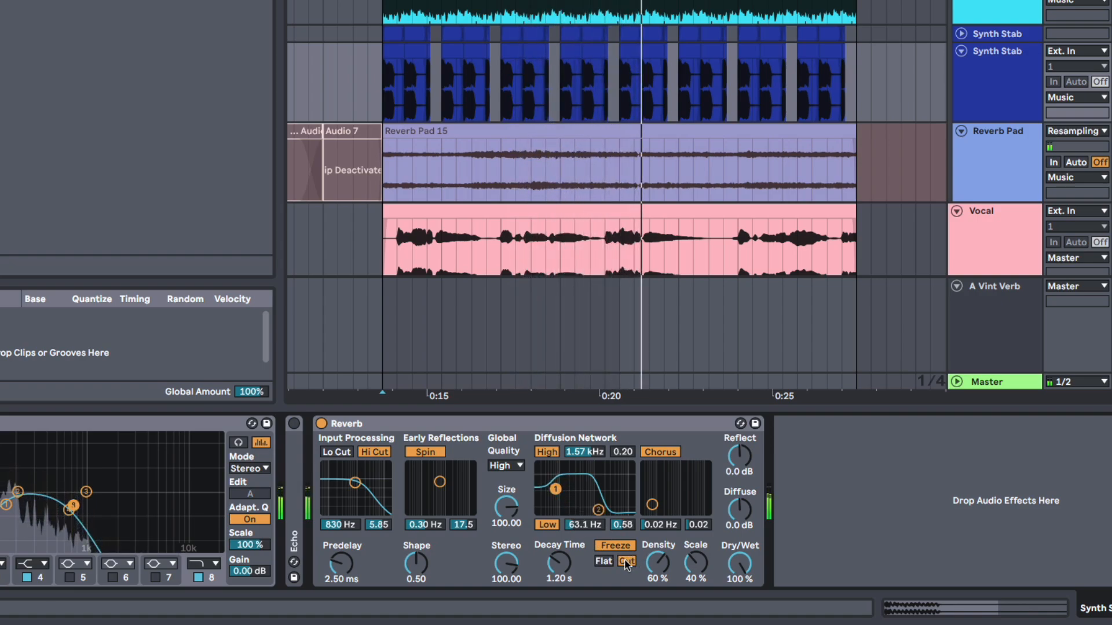
{"action": "left_click_drag", "start_coordinate": [598, 510], "coordinate": [591, 505]}
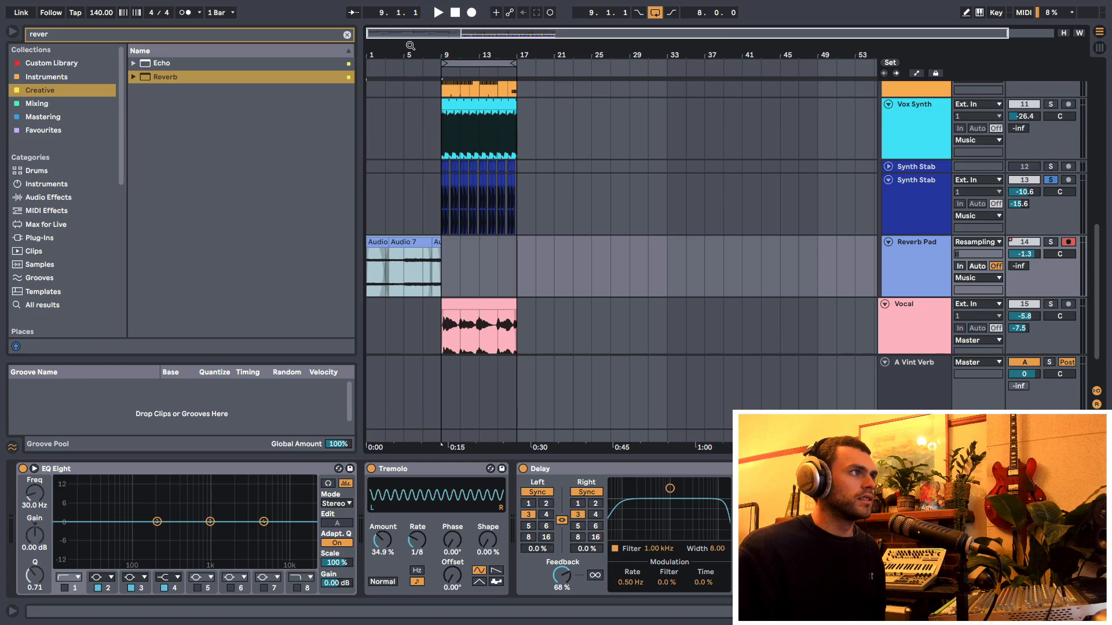
Solo the Reverb Pad track and set the playback start point in its first clip at 1.3.1.
{"action": "left_click_drag", "start_coordinate": [410, 46], "coordinate": [410, 87]}
{"action": "left_click", "coordinate": [431, 278]}
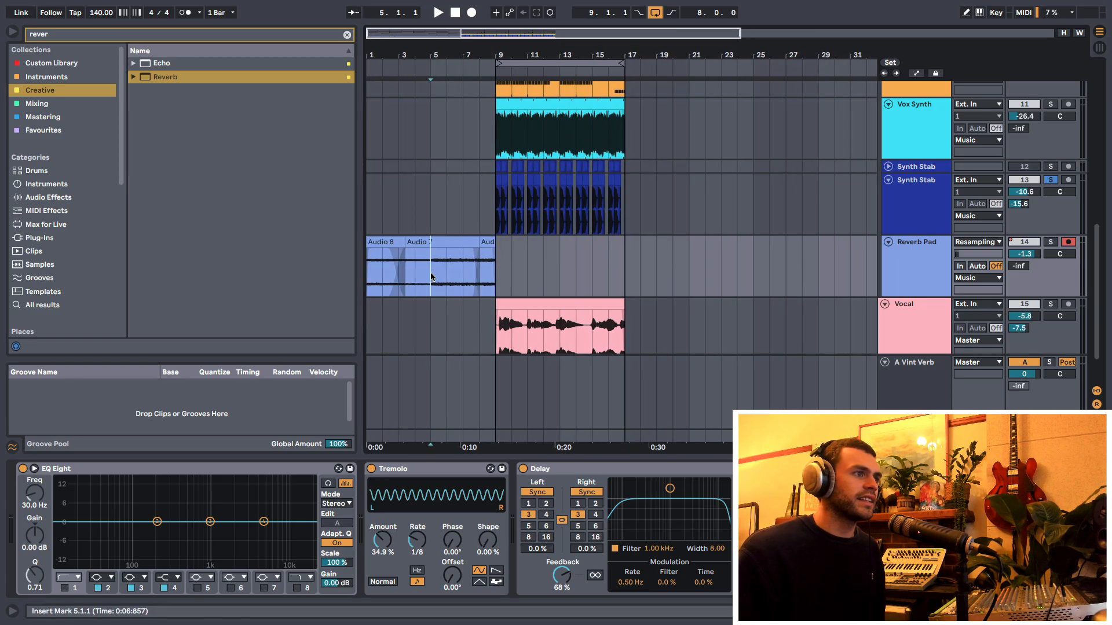
{"action": "left_click", "coordinate": [1051, 242]}
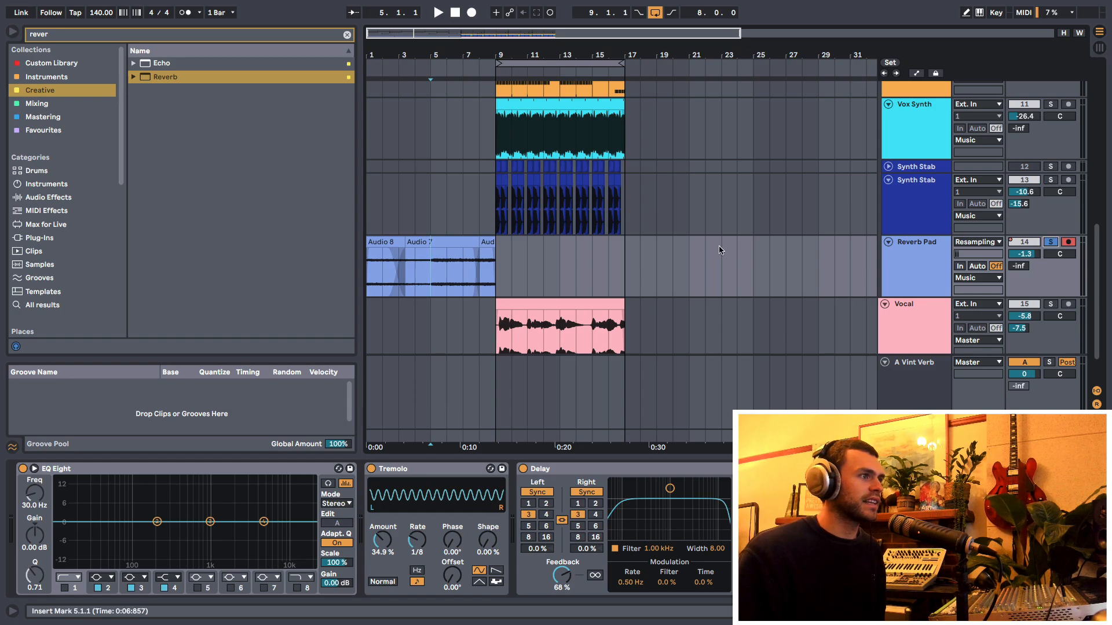
{"action": "scroll", "coordinate": [429, 233], "scroll_direction": "down", "scroll_amount": 2}
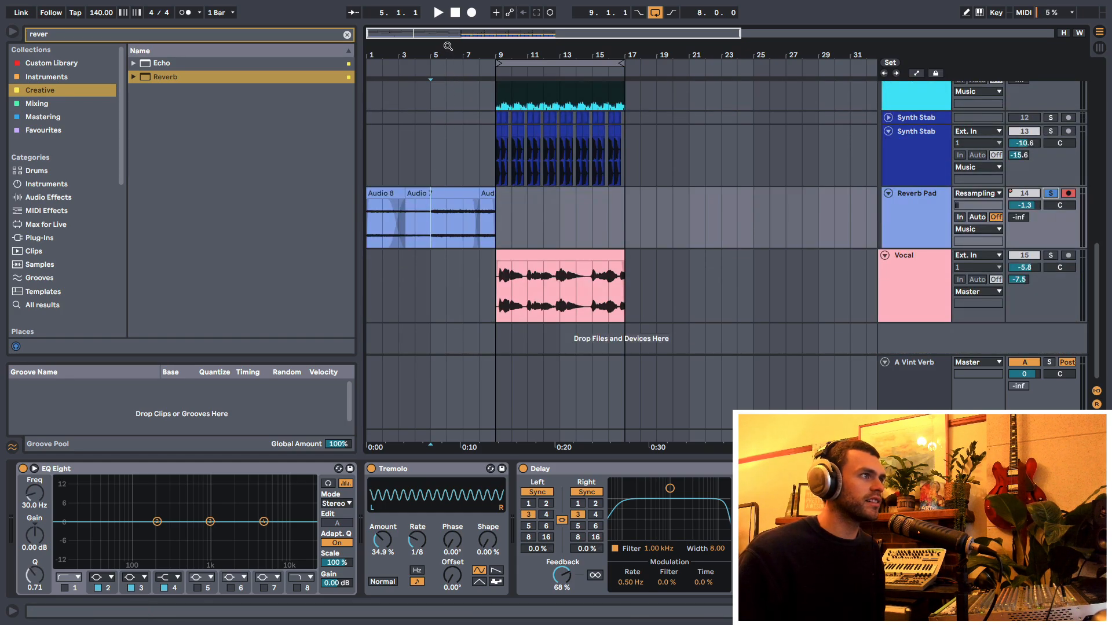
{"action": "left_click_drag", "start_coordinate": [448, 46], "coordinate": [449, 81]}
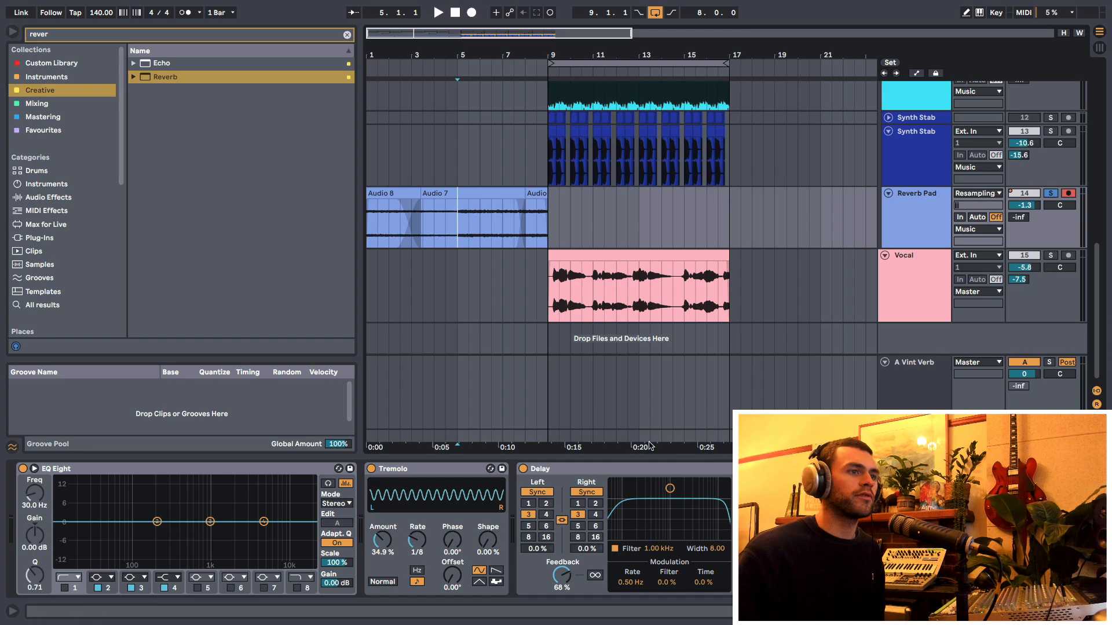
{"action": "left_click", "coordinate": [378, 233]}
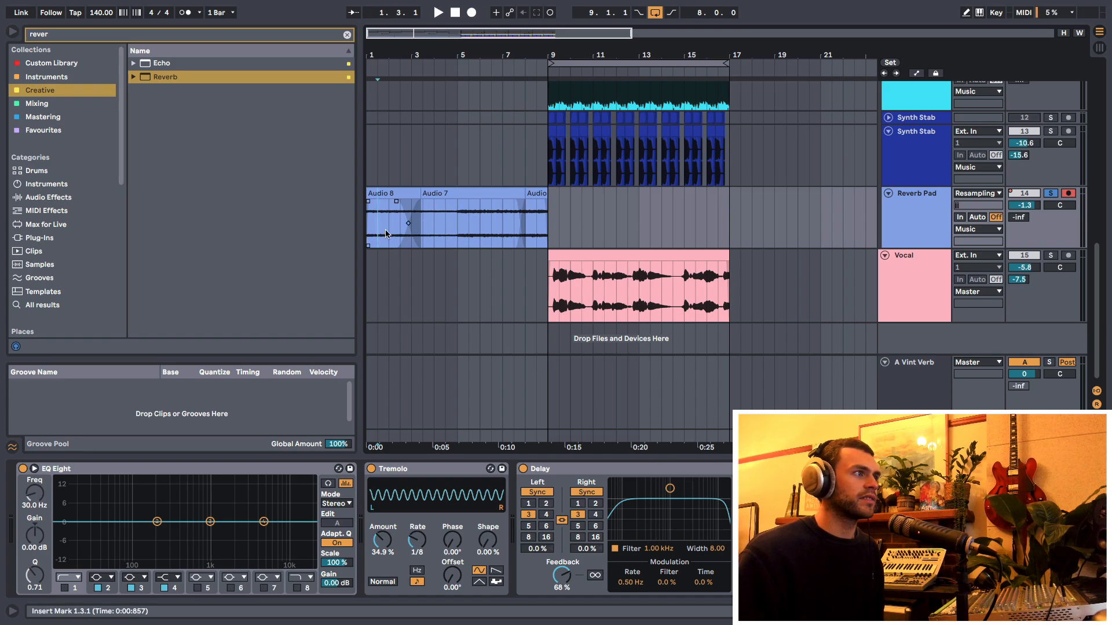
Unsolo the Reverb Pad track and play it together with the rest of the arrangement from 1.3.1.
{"action": "scroll", "coordinate": [452, 231], "scroll_direction": "up", "scroll_amount": 10}
{"action": "scroll", "coordinate": [451, 231], "scroll_direction": "down", "scroll_amount": 10}
{"action": "scroll", "coordinate": [452, 231], "scroll_direction": "up", "scroll_amount": 8}
{"action": "scroll", "coordinate": [452, 231], "scroll_direction": "down", "scroll_amount": 8}
{"action": "scroll", "coordinate": [452, 231], "scroll_direction": "up", "scroll_amount": 10}
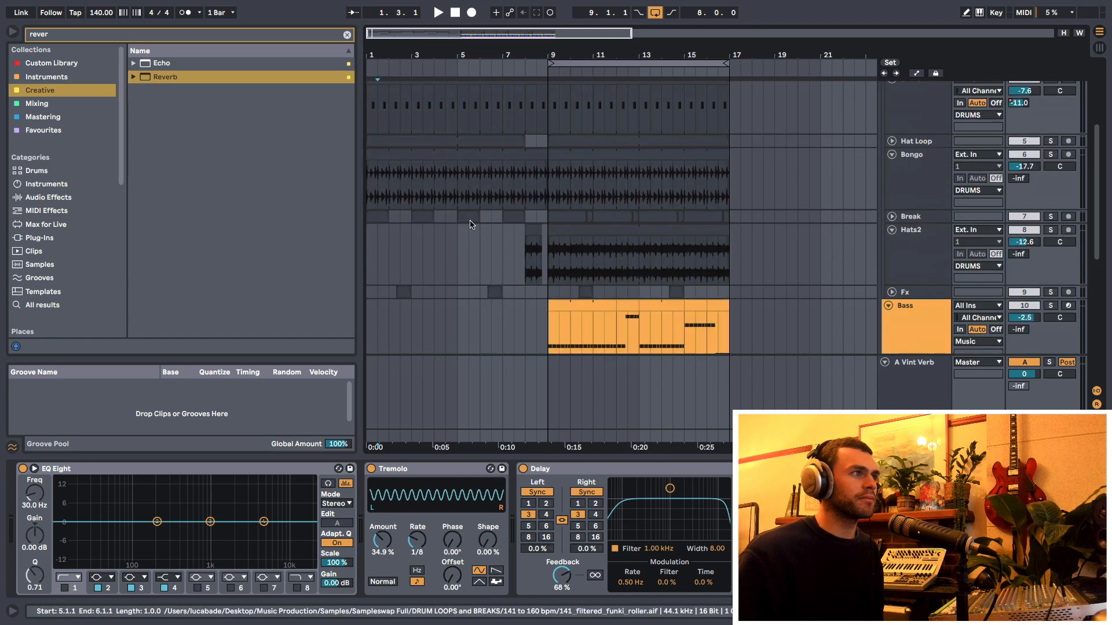
{"action": "scroll", "coordinate": [472, 227], "scroll_direction": "down", "scroll_amount": 9}
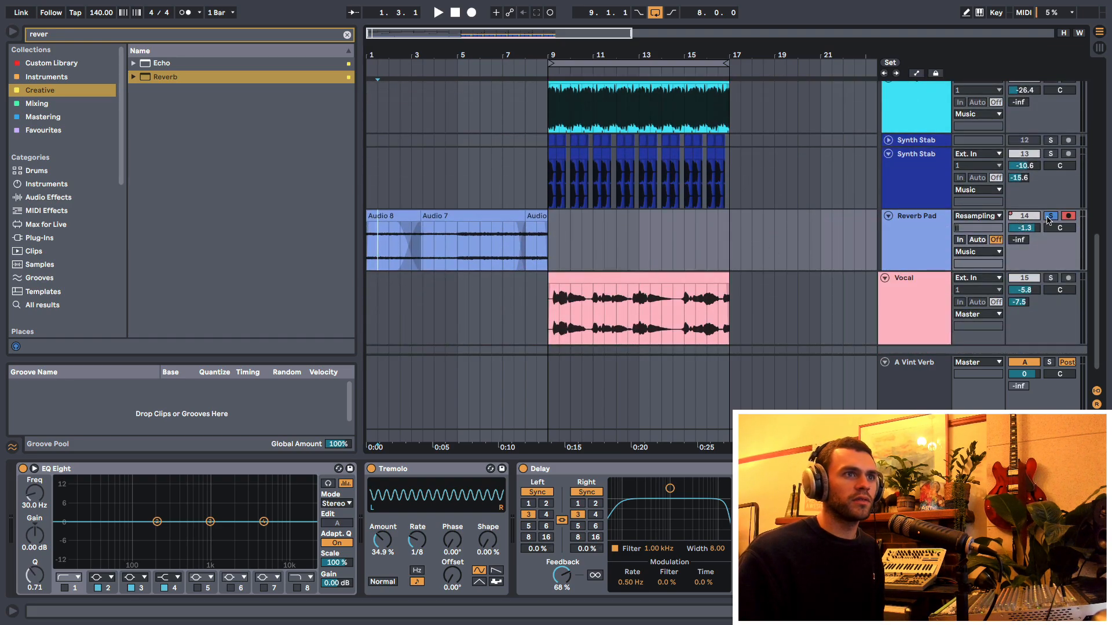
{"action": "left_click", "coordinate": [1049, 217]}
{"action": "key", "text": "space"}
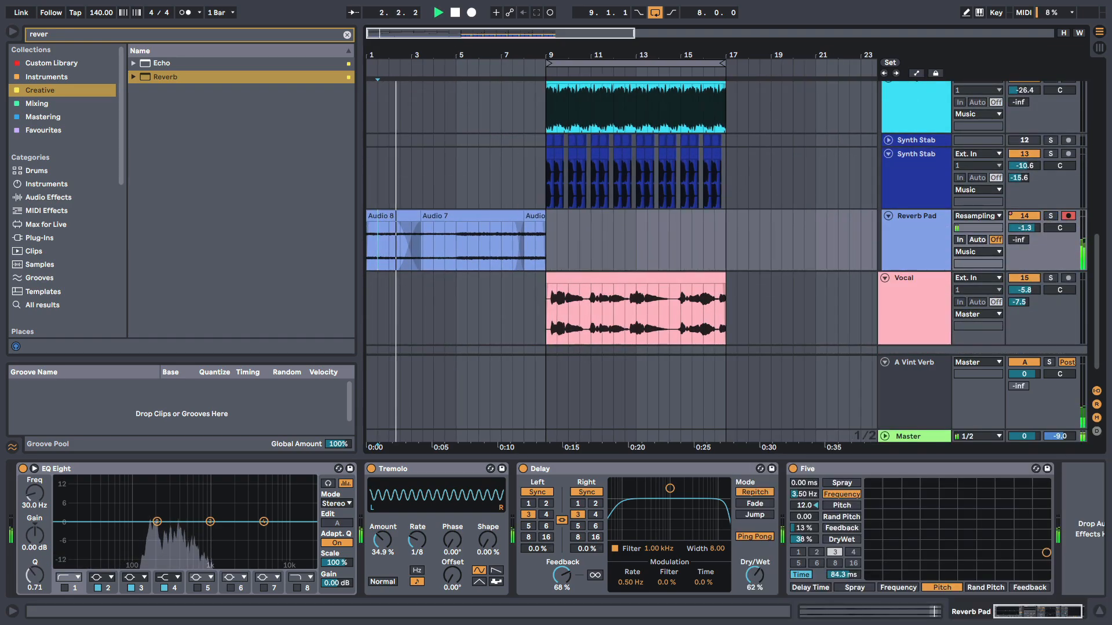
{"action": "key", "text": "minus"}
{"action": "scroll", "coordinate": [439, 250], "scroll_direction": "up", "scroll_amount": 3}
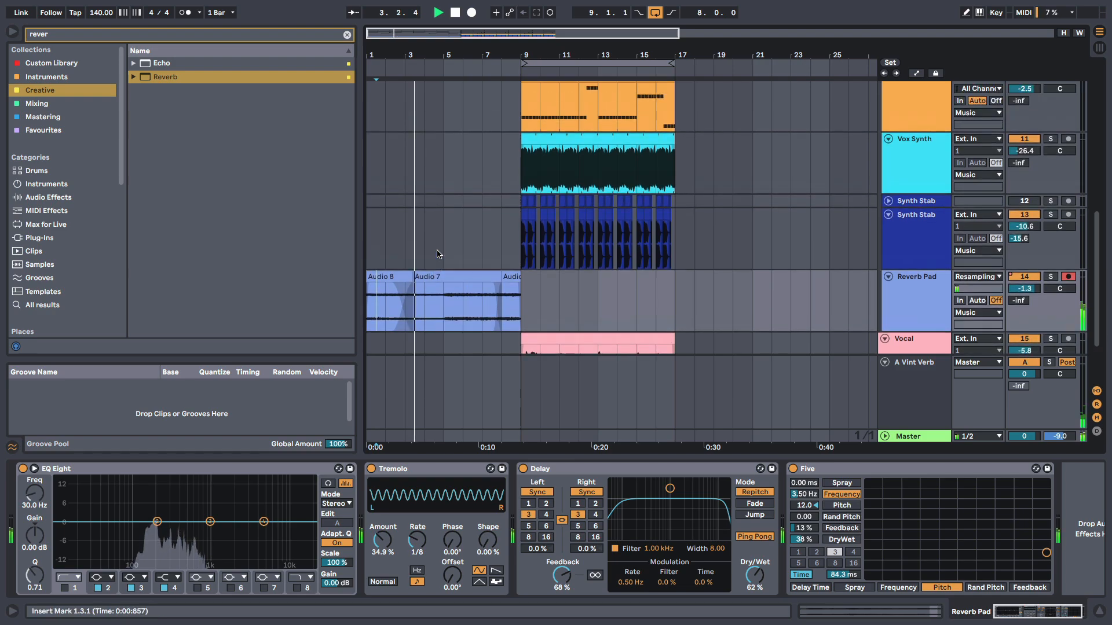
{"action": "scroll", "coordinate": [439, 253], "scroll_direction": "up", "scroll_amount": 6}
{"action": "scroll", "coordinate": [480, 259], "scroll_direction": "down", "scroll_amount": 4}
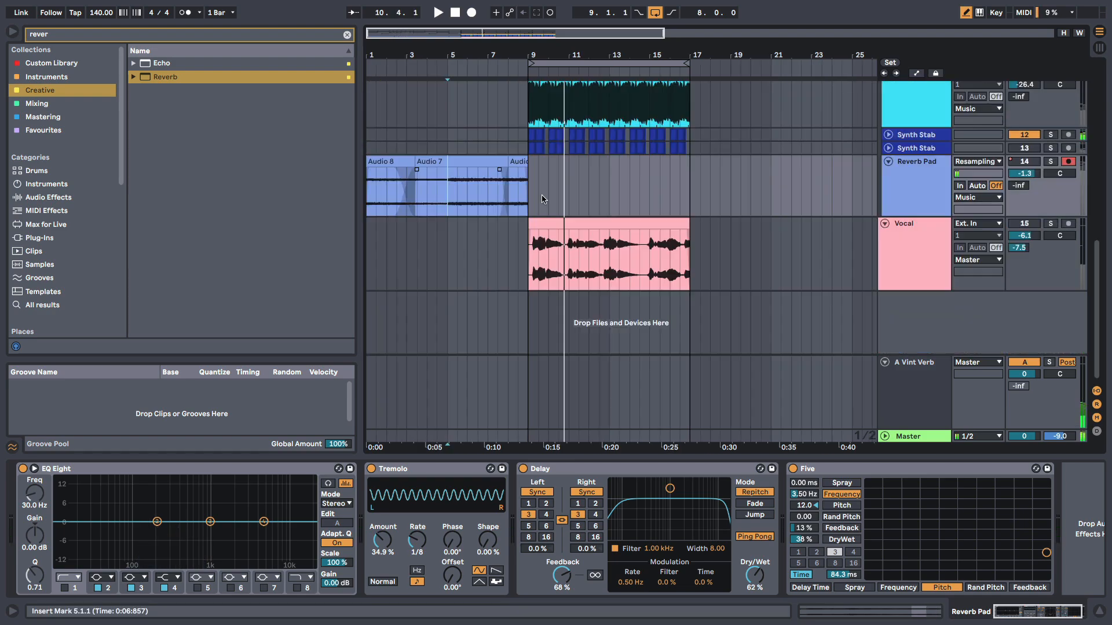
Select the Reverb Pad track and audition the arrangement from bar 5 into the section at bar 9.
{"action": "key", "text": "space"}
{"action": "key", "text": "space"}
{"action": "left_click", "coordinate": [898, 189]}
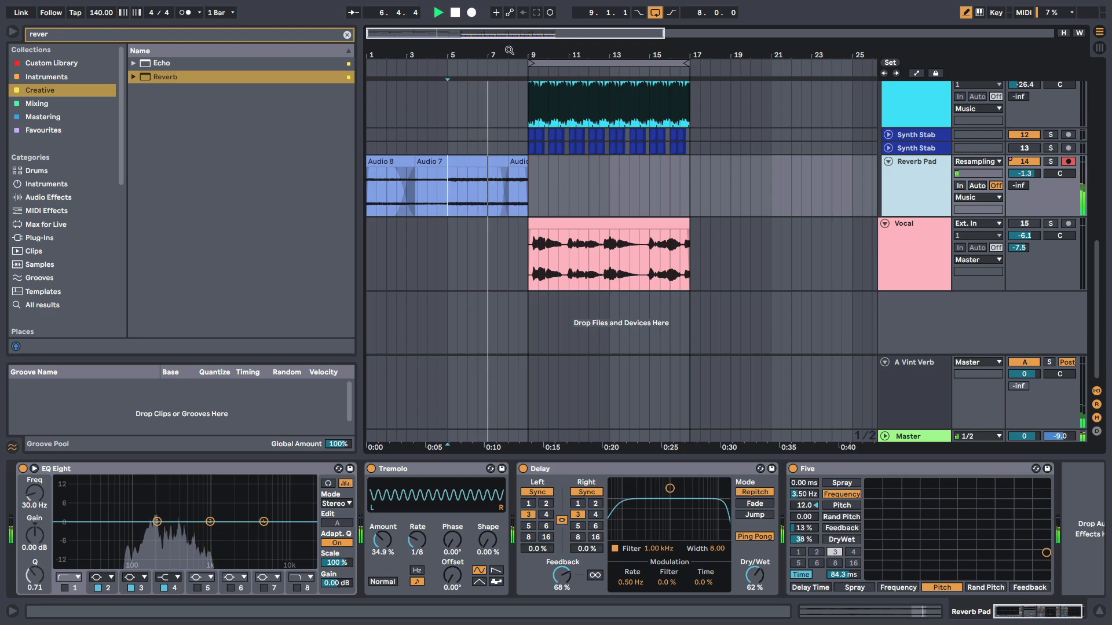
{"action": "left_click_drag", "start_coordinate": [509, 50], "coordinate": [540, 50]}
{"action": "scroll", "coordinate": [654, 186], "scroll_direction": "up", "scroll_amount": 1}
{"action": "scroll", "coordinate": [654, 186], "scroll_direction": "up", "scroll_amount": 3}
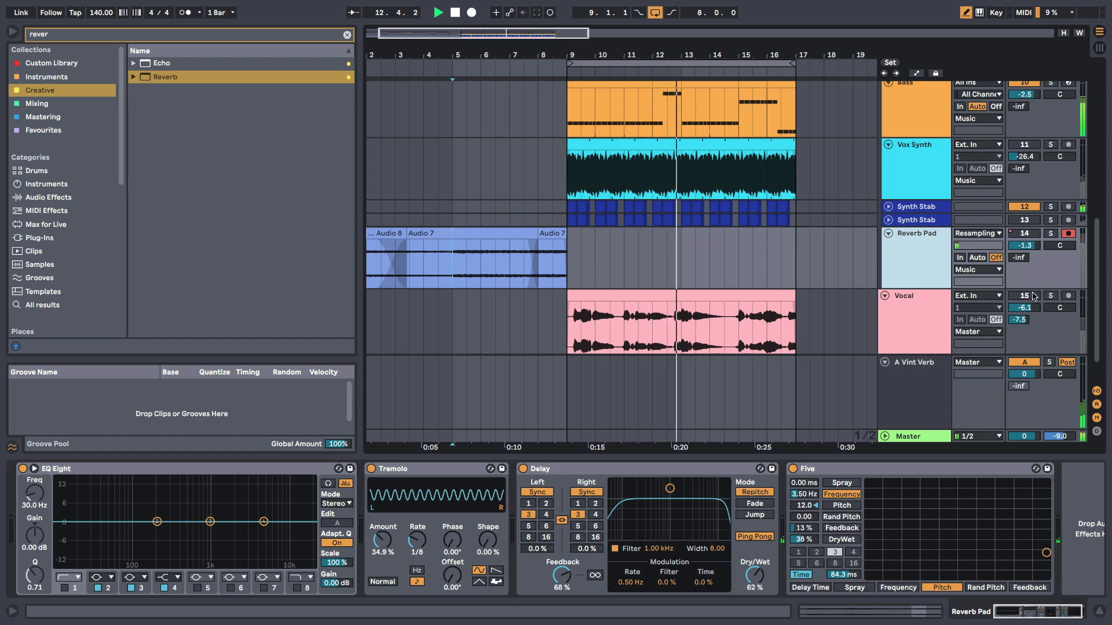
Select the Vocal track and activate it during playback.
{"action": "left_click", "coordinate": [917, 318]}
{"action": "scroll", "coordinate": [819, 280], "scroll_direction": "down", "scroll_amount": 1}
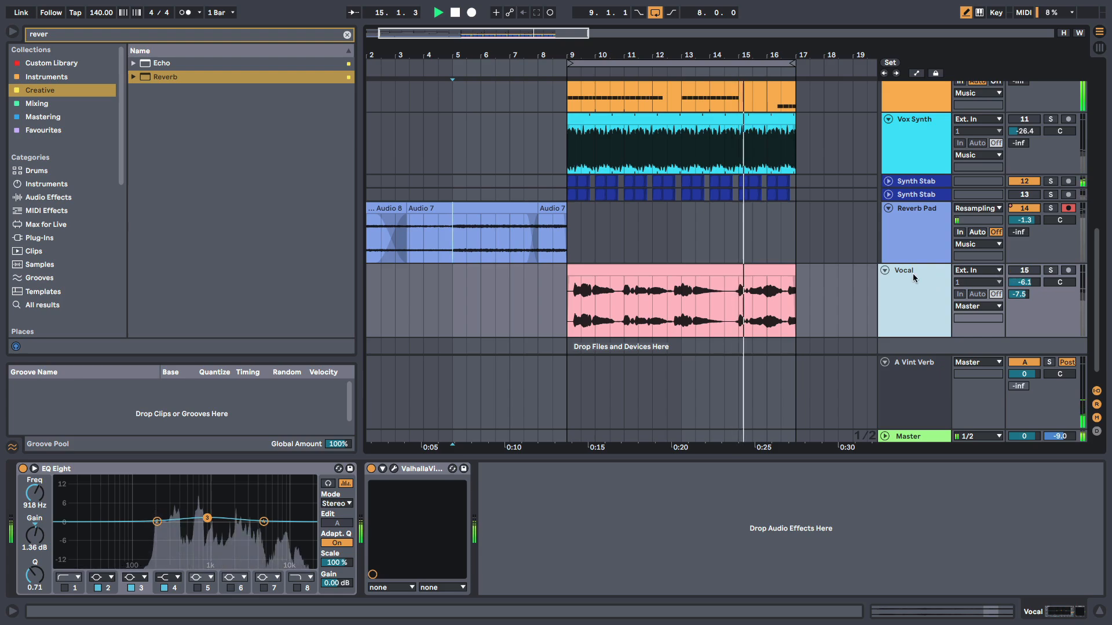
{"action": "scroll", "coordinate": [913, 273], "scroll_direction": "down", "scroll_amount": 1}
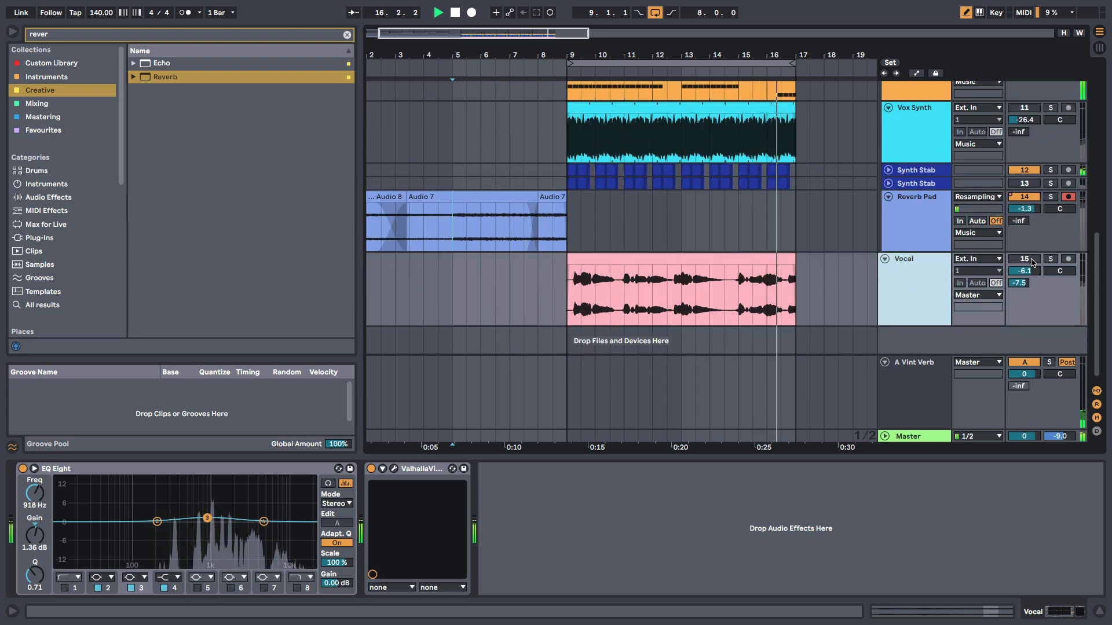
{"action": "left_click", "coordinate": [1032, 261]}
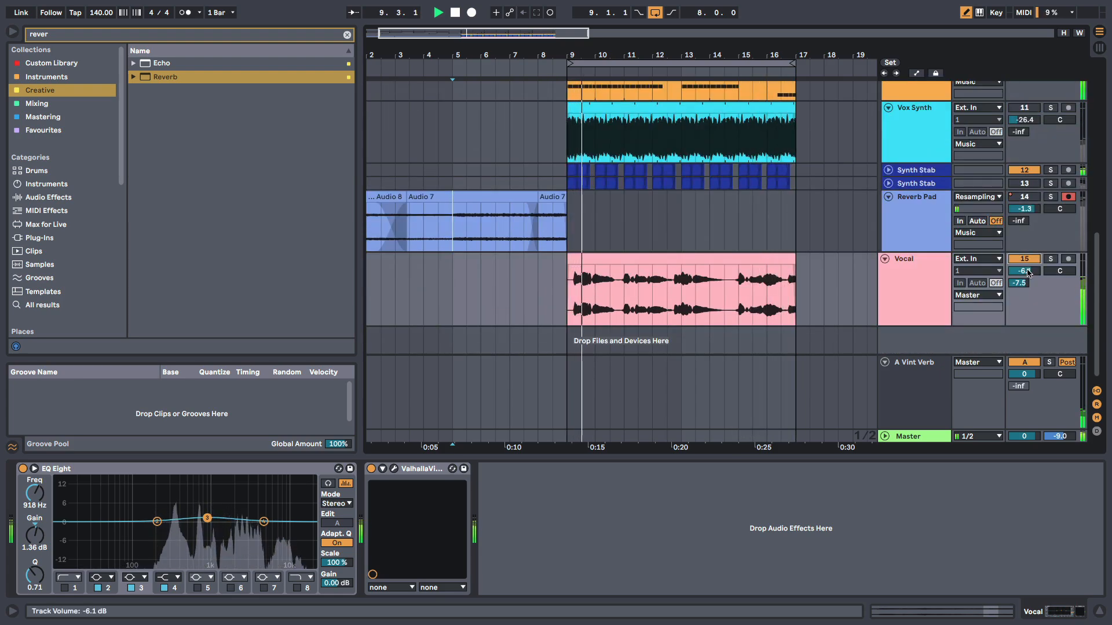
Set the Vocal track's volume to -13.7 dB and its A-Vint Verb send to -6.2 dB.
{"action": "left_click_drag", "start_coordinate": [1025, 271], "coordinate": [1025, 280]}
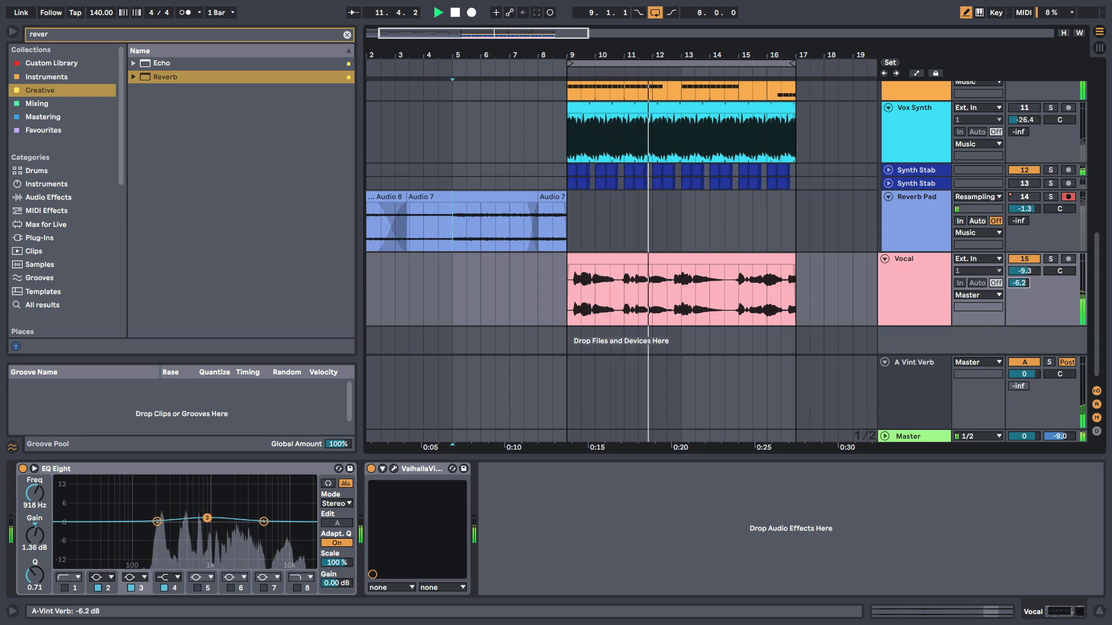
{"action": "left_click_drag", "start_coordinate": [1024, 271], "coordinate": [1024, 275]}
{"action": "left_click", "coordinate": [940, 288]}
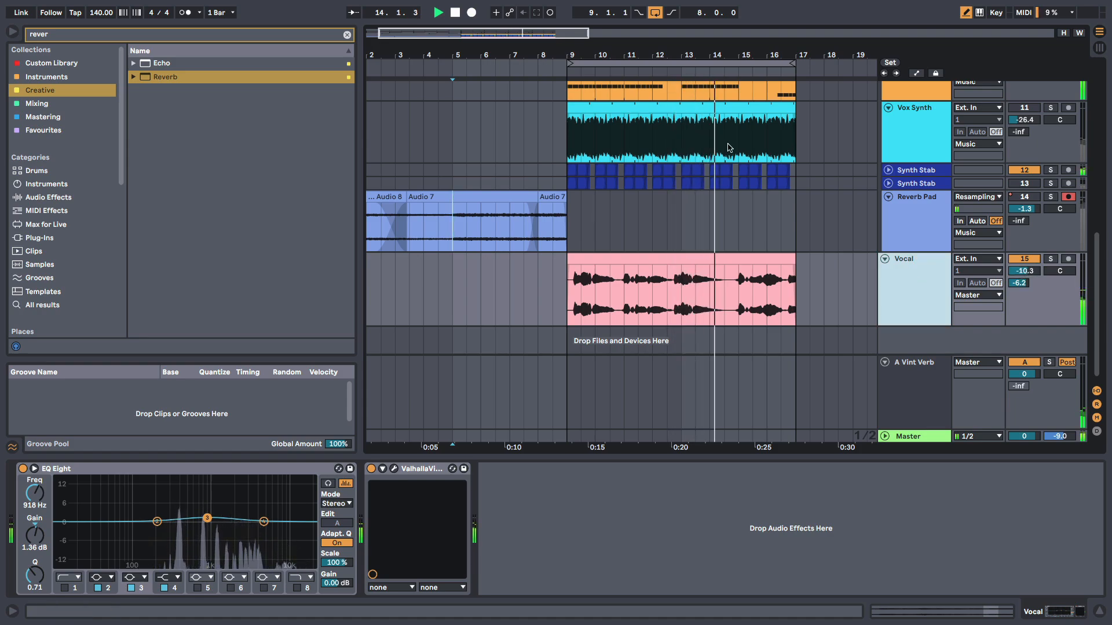
{"action": "left_click_drag", "start_coordinate": [657, 50], "coordinate": [597, 41]}
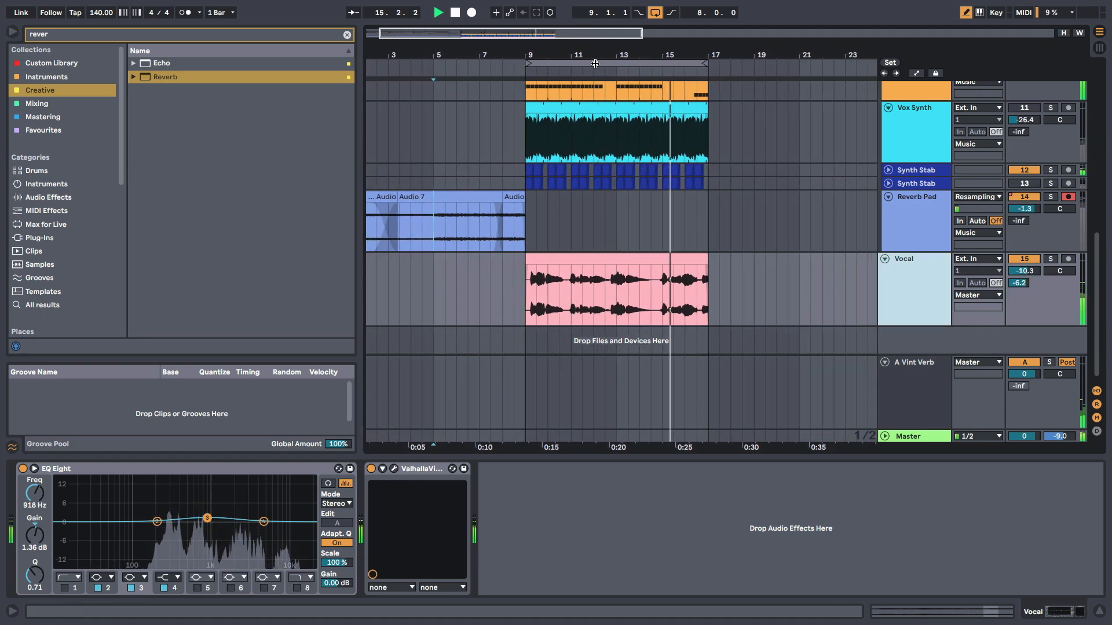
{"action": "left_click_drag", "start_coordinate": [1023, 271], "coordinate": [1024, 290]}
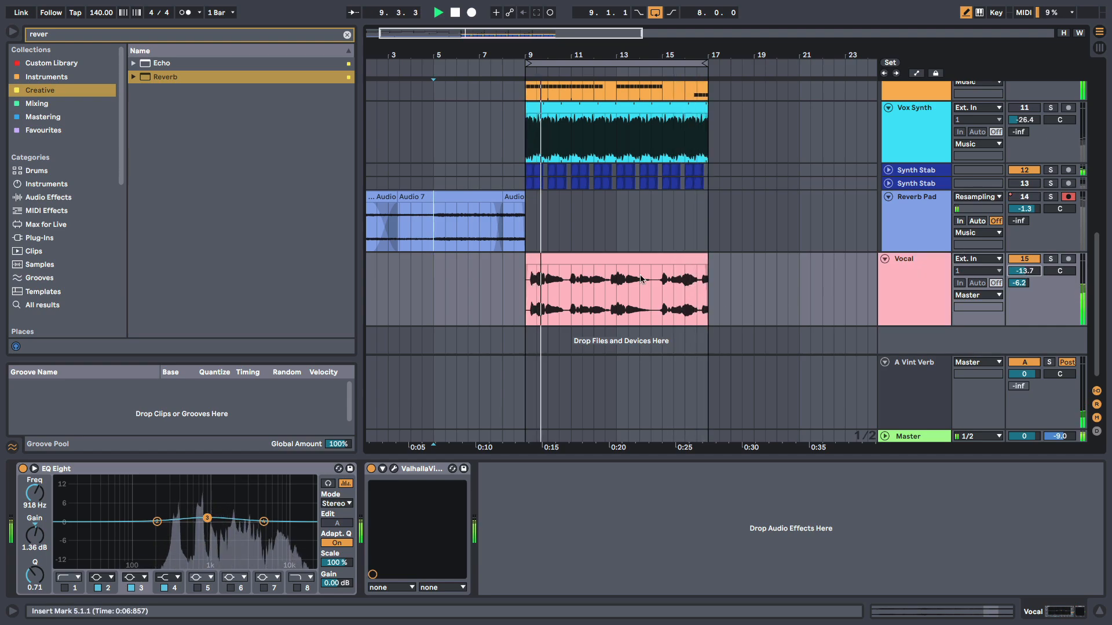
{"action": "left_click_drag", "start_coordinate": [586, 54], "coordinate": [562, 46]}
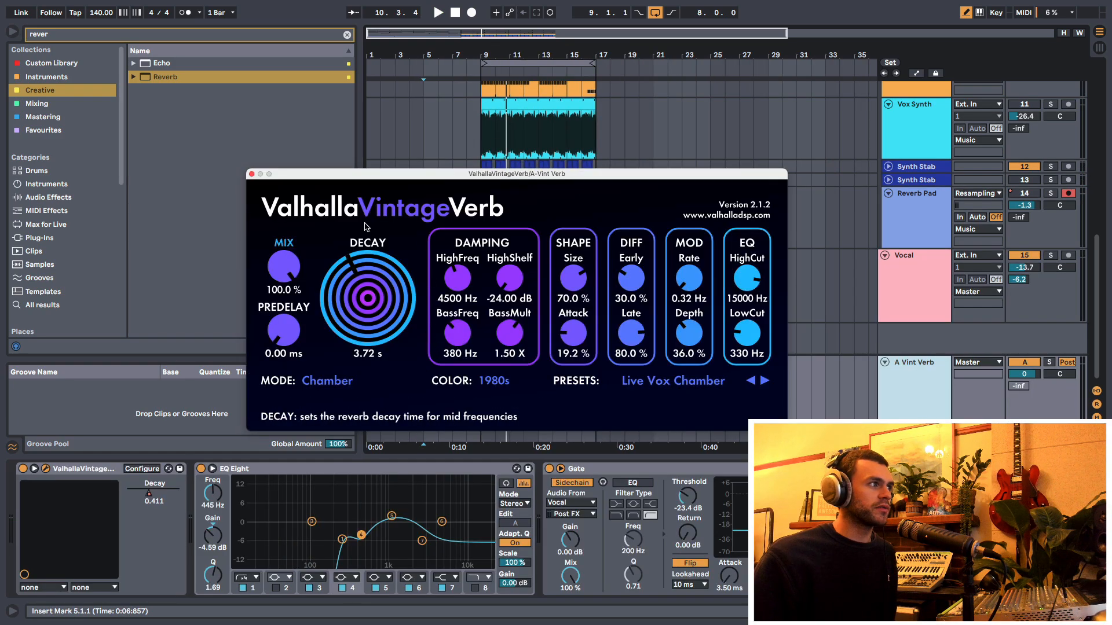
Close the ValhallaVintageVerb window and review the EQ Eight and Gate on the A Vint Verb return.
{"action": "left_click", "coordinate": [252, 174]}
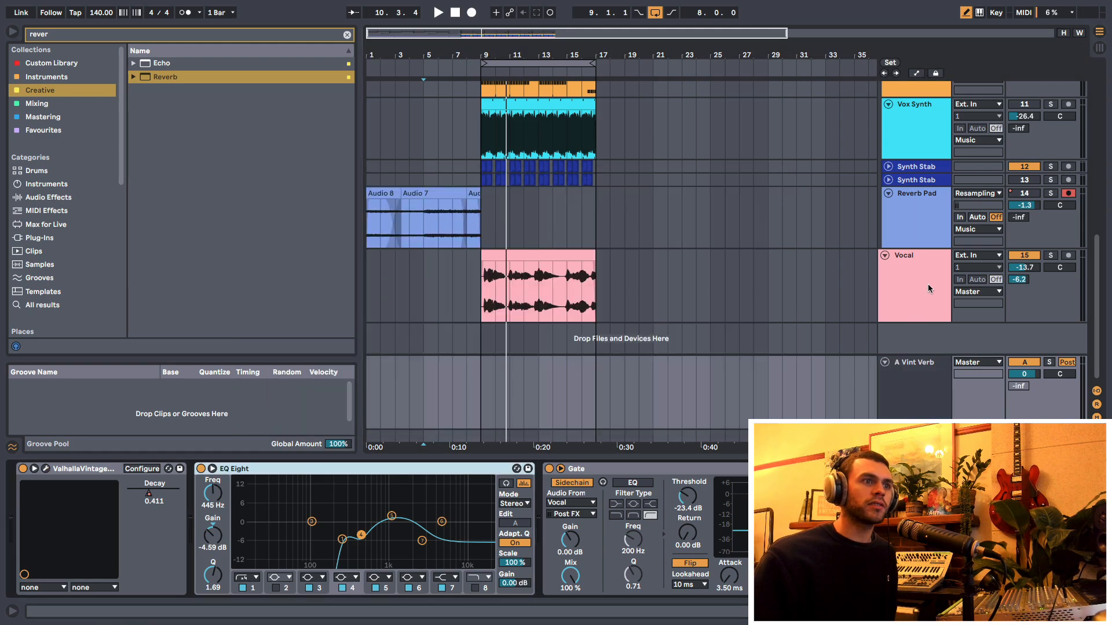
{"action": "left_click", "coordinate": [905, 394]}
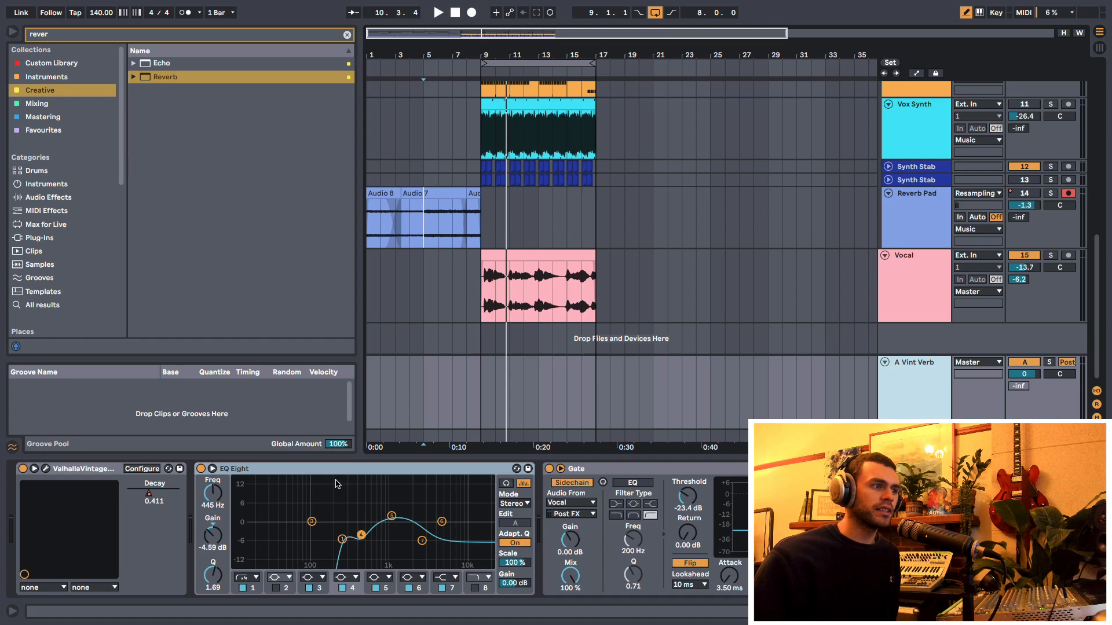
{"action": "left_click", "coordinate": [544, 468]}
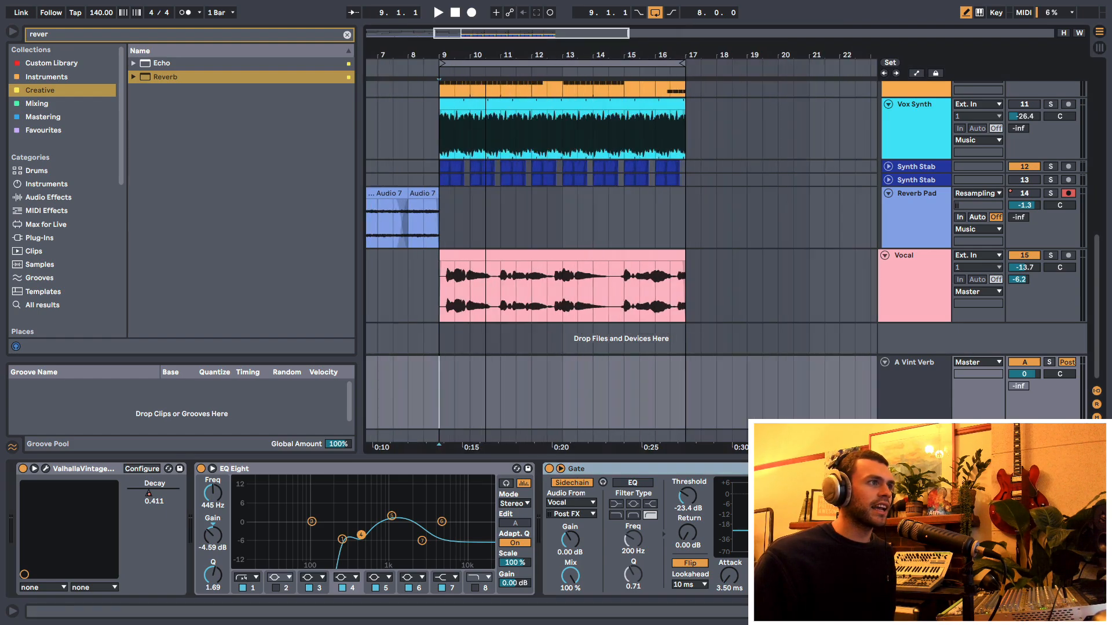
{"action": "scroll", "coordinate": [573, 204], "scroll_direction": "left", "scroll_amount": 2}
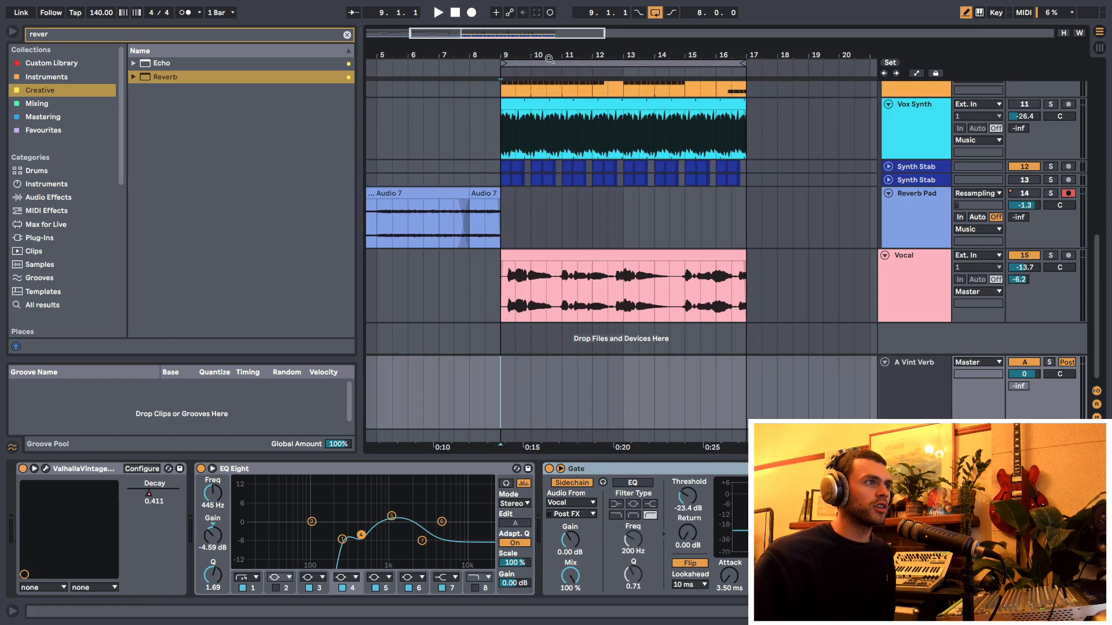
{"action": "scroll", "coordinate": [573, 203], "scroll_direction": "up", "scroll_amount": 10}
{"action": "mouse_move", "coordinate": [521, 51]}
{"action": "left_mouse_down"}
{"action": "mouse_move", "coordinate": [573, 52]}
{"action": "mouse_move", "coordinate": [508, 53]}
{"action": "left_mouse_up"}
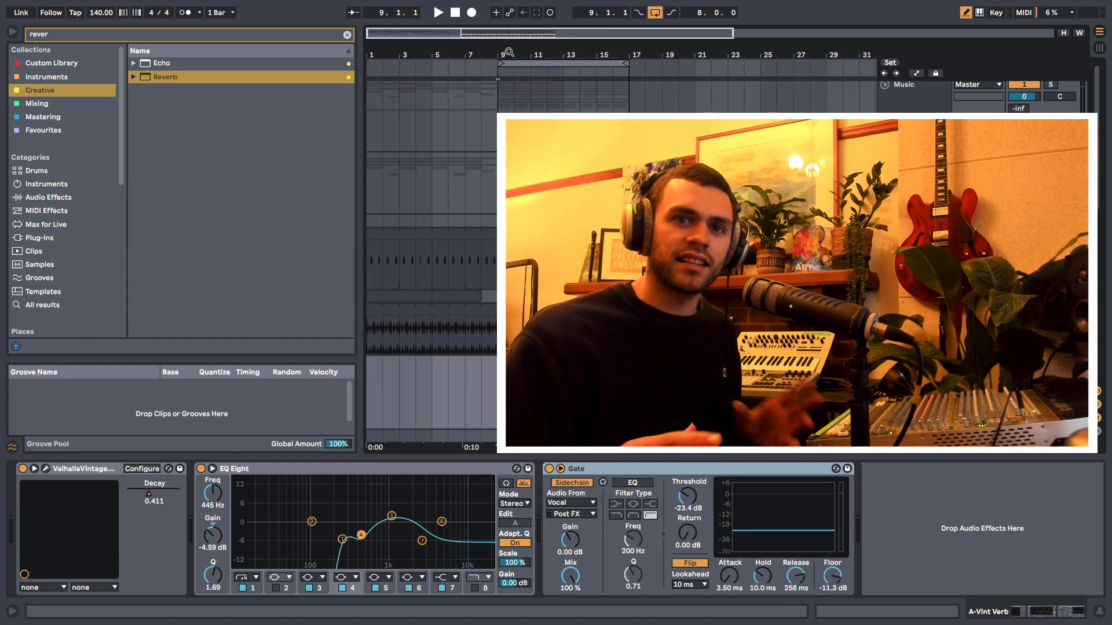